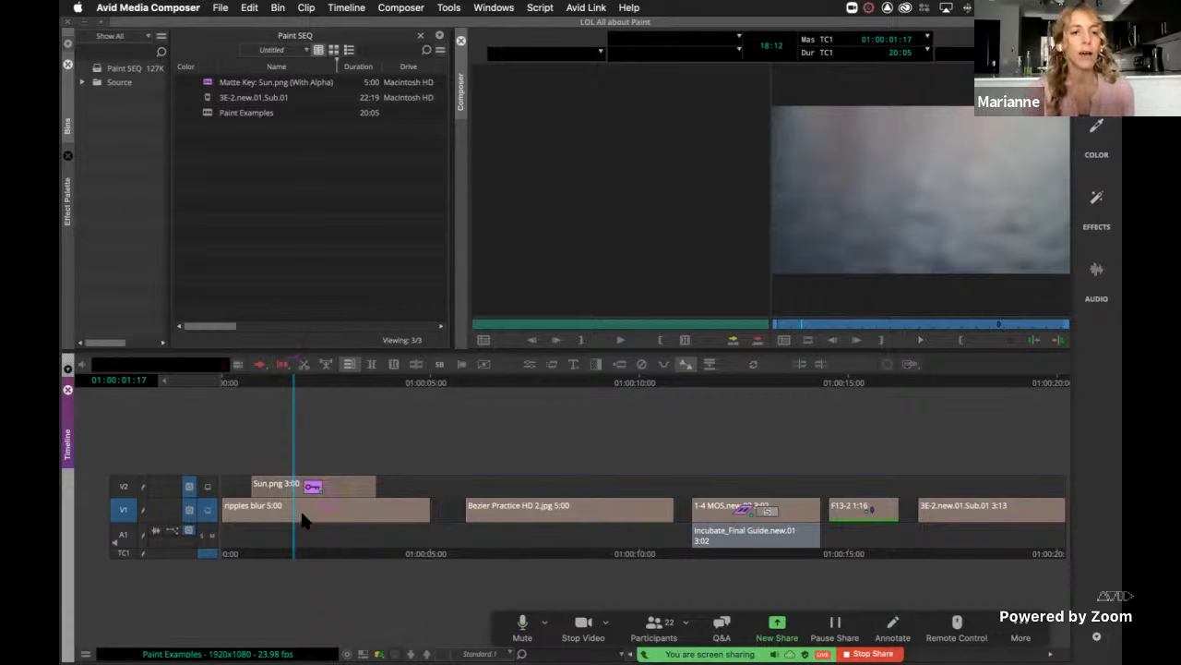
# Show the Image category in the Effect Palette and widen the list so the effect names are readable.
pyautogui.click(67, 196)
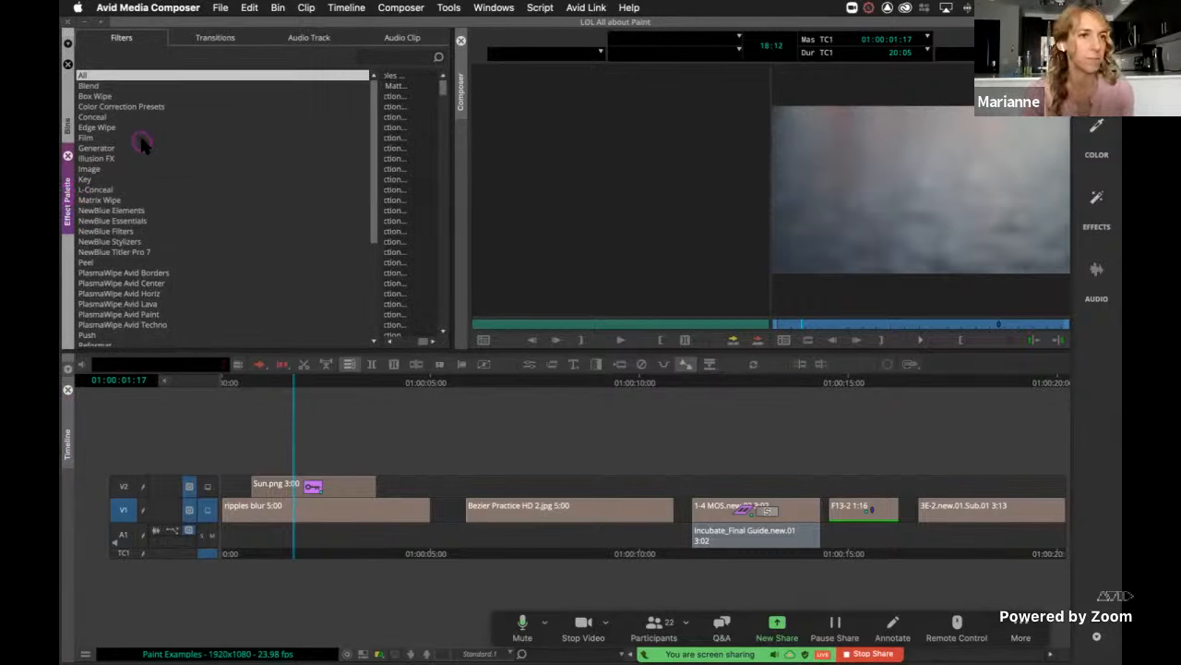
pyautogui.click(118, 169)
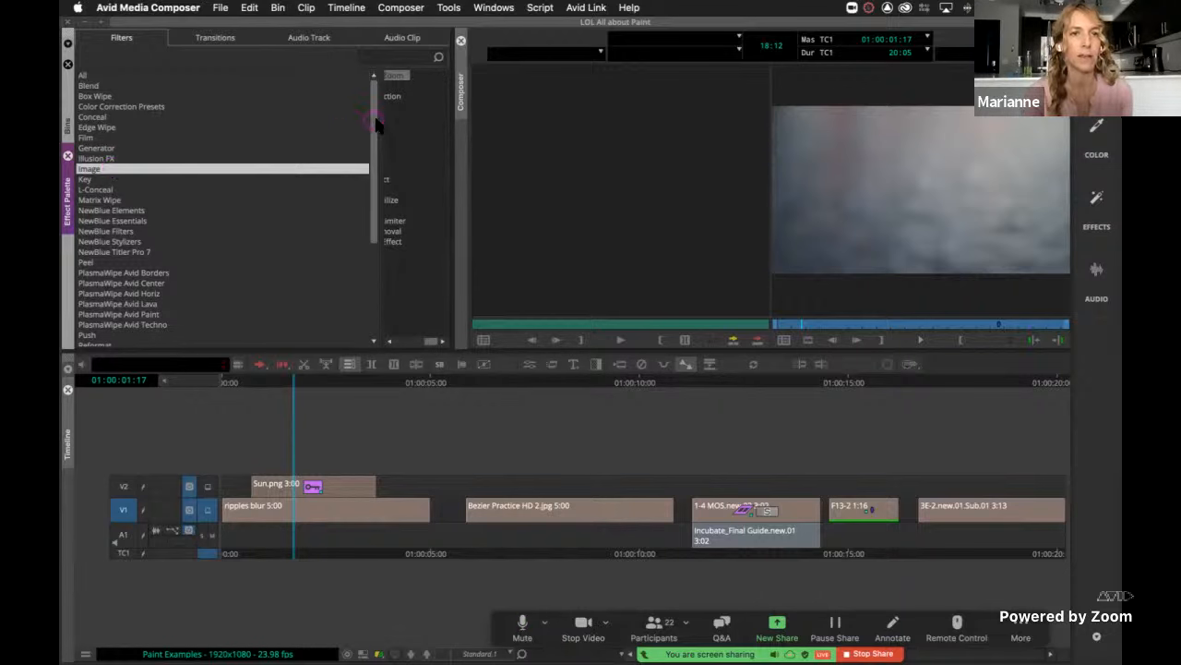
pyautogui.moveTo(380, 116); pyautogui.dragTo(258, 124)
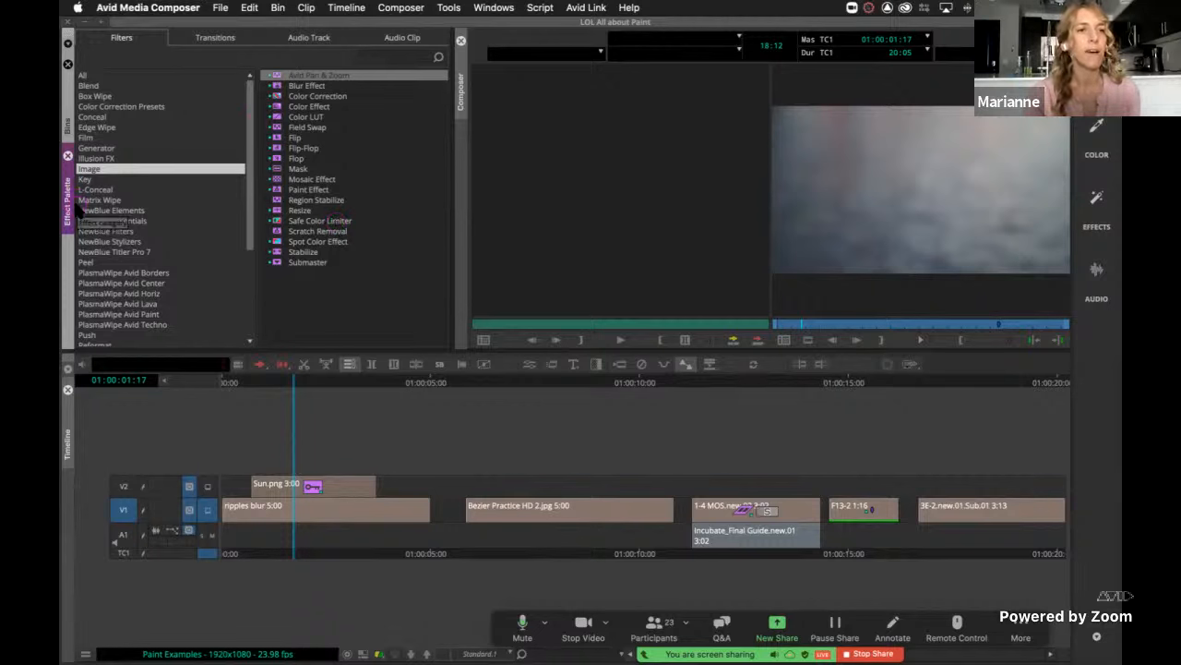
# Look over the Paint Effect, Mosaic Effect, Blur Effect and Spot Color Effect in the Image category.
pyautogui.click(274, 191)
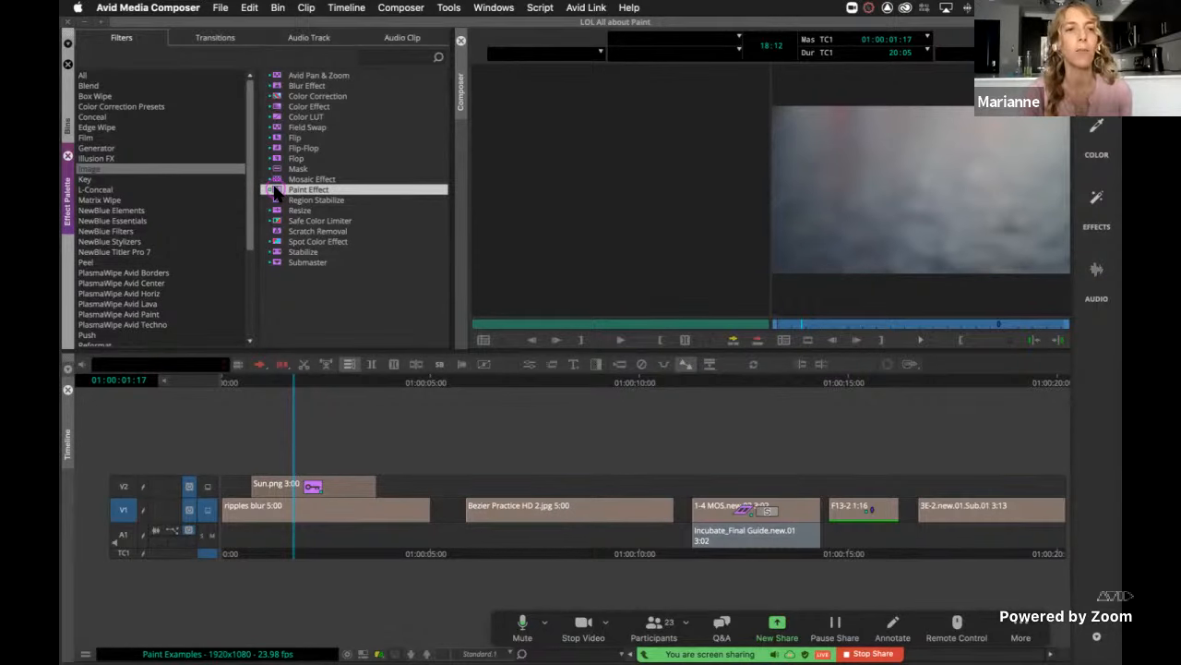
pyautogui.click(274, 179)
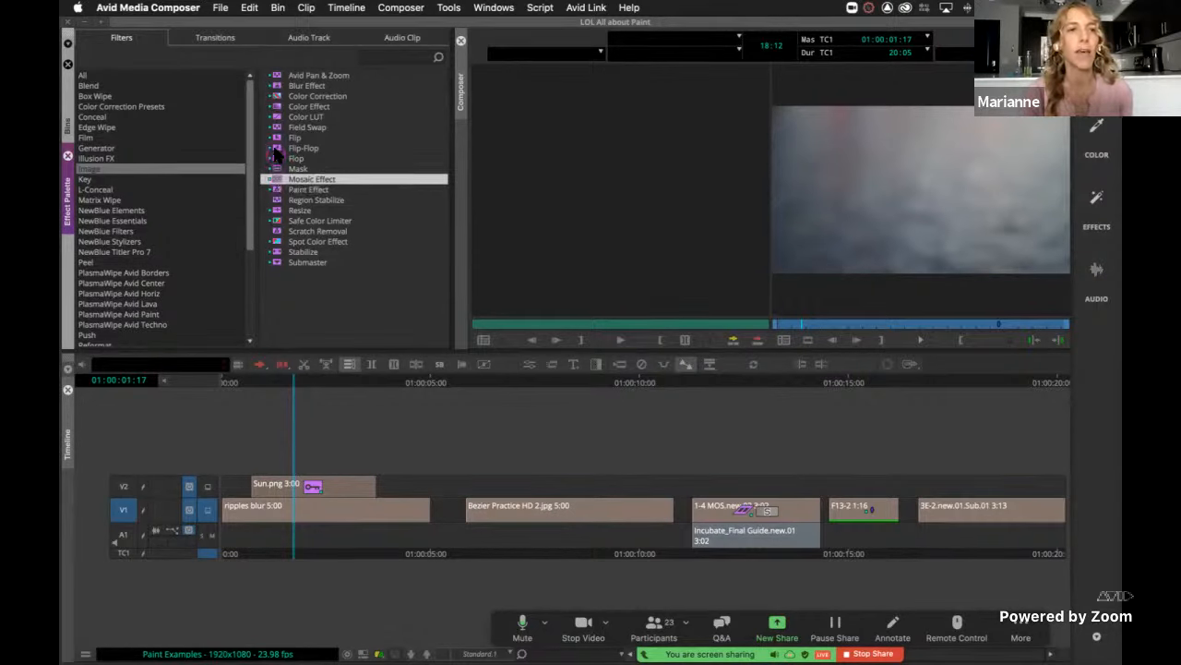
pyautogui.click(275, 86)
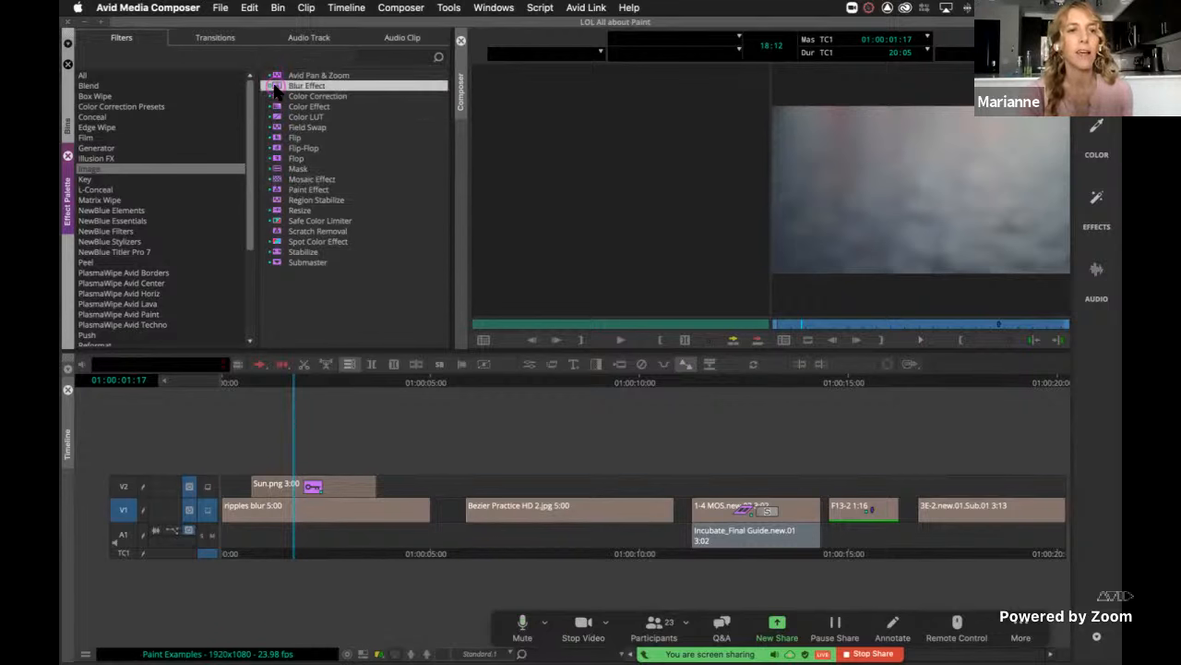
pyautogui.click(278, 242)
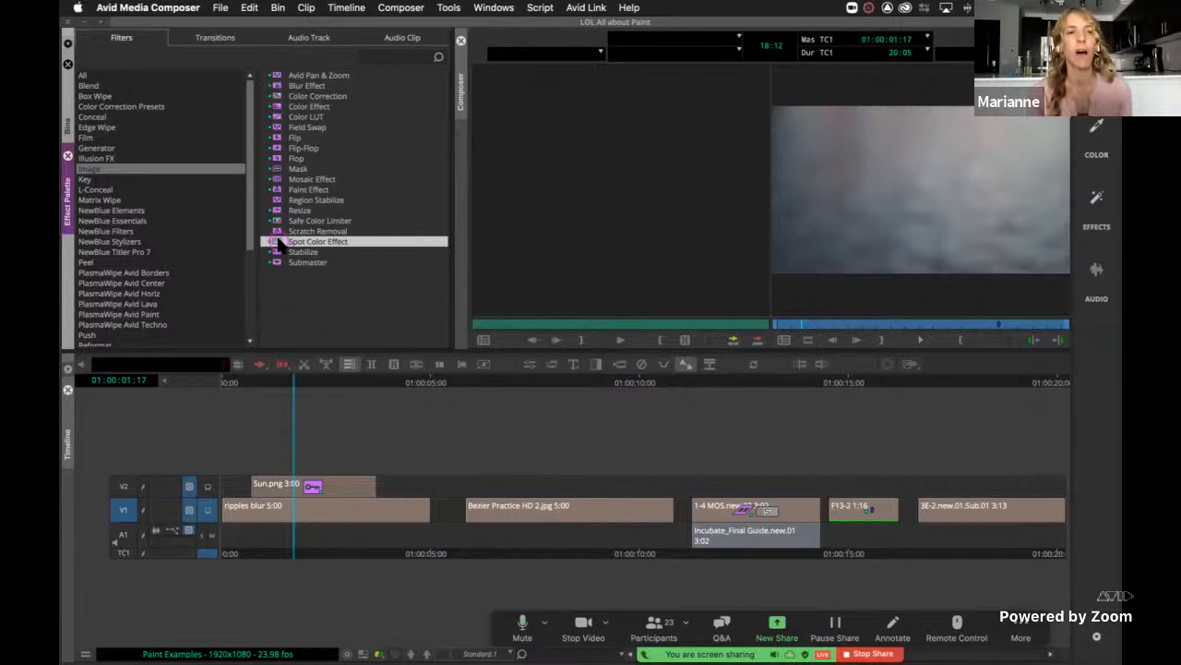
# Apply the Paint Effect to the ripples blur clip on V1 and open it for effect editing.
pyautogui.click(274, 190)
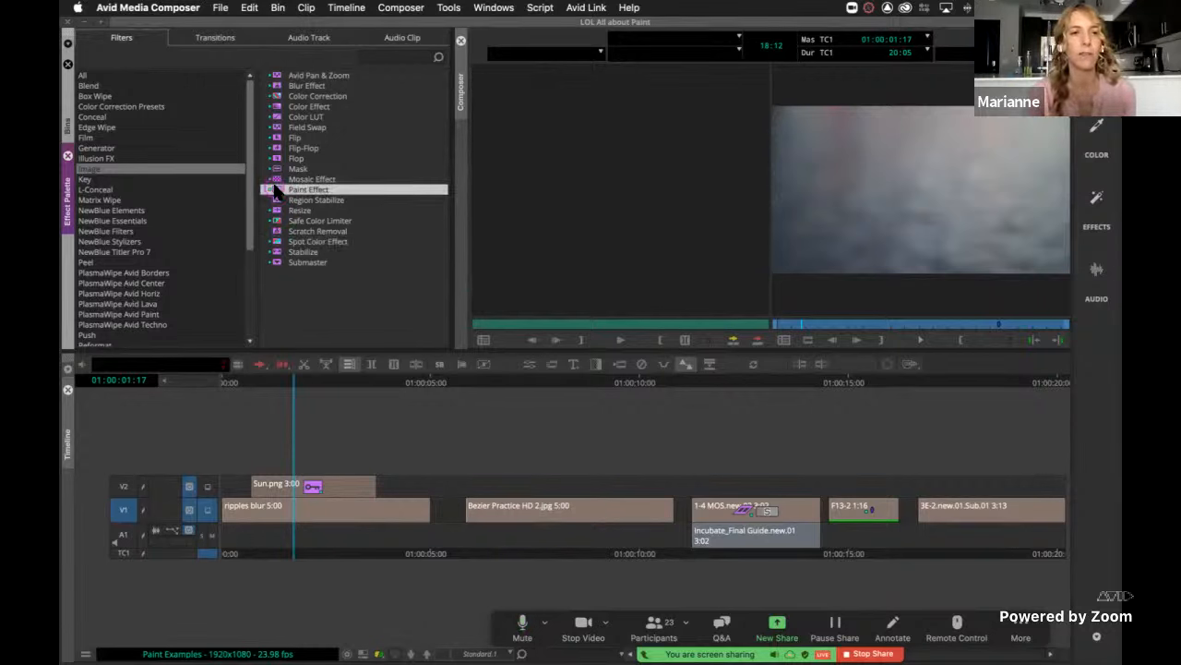
pyautogui.moveTo(274, 188)
pyautogui.mouseDown()
pyautogui.moveTo(307, 391)
pyautogui.moveTo(312, 513)
pyautogui.mouseUp()
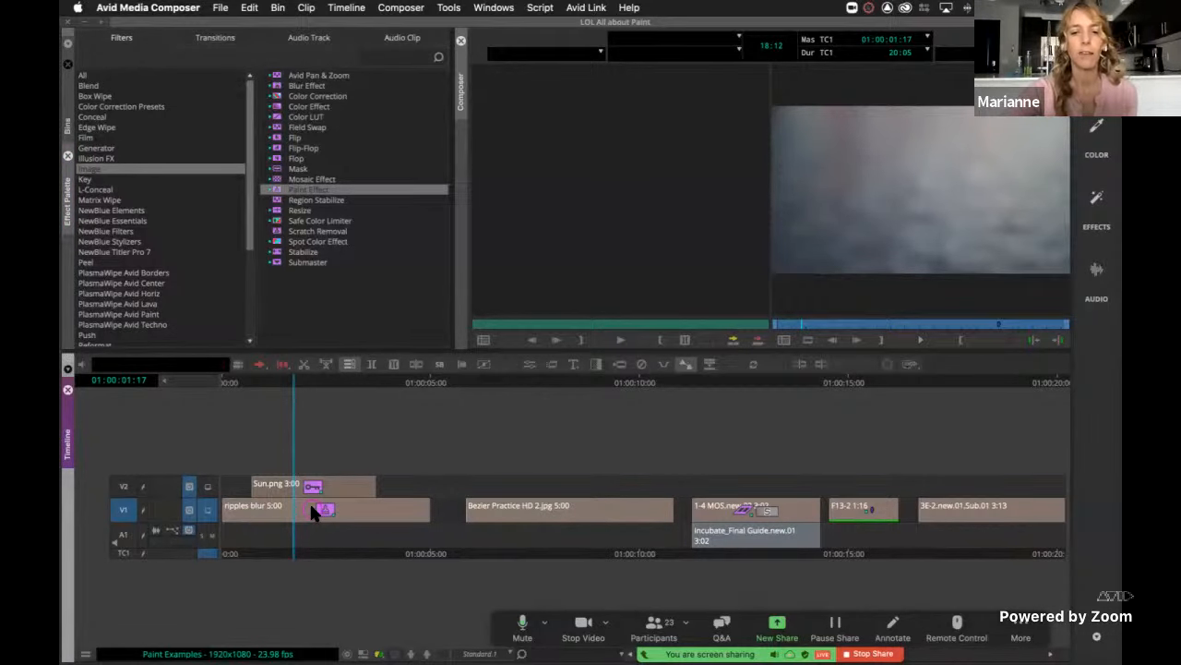
pyautogui.click(312, 513)
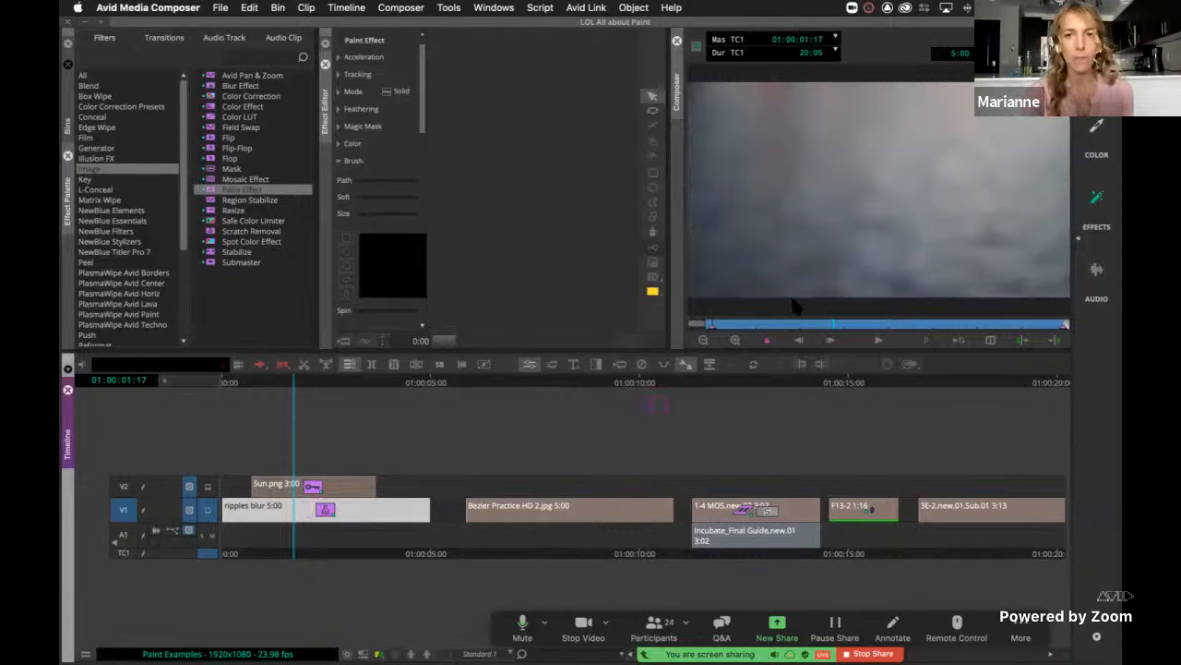
pyautogui.click(812, 132)
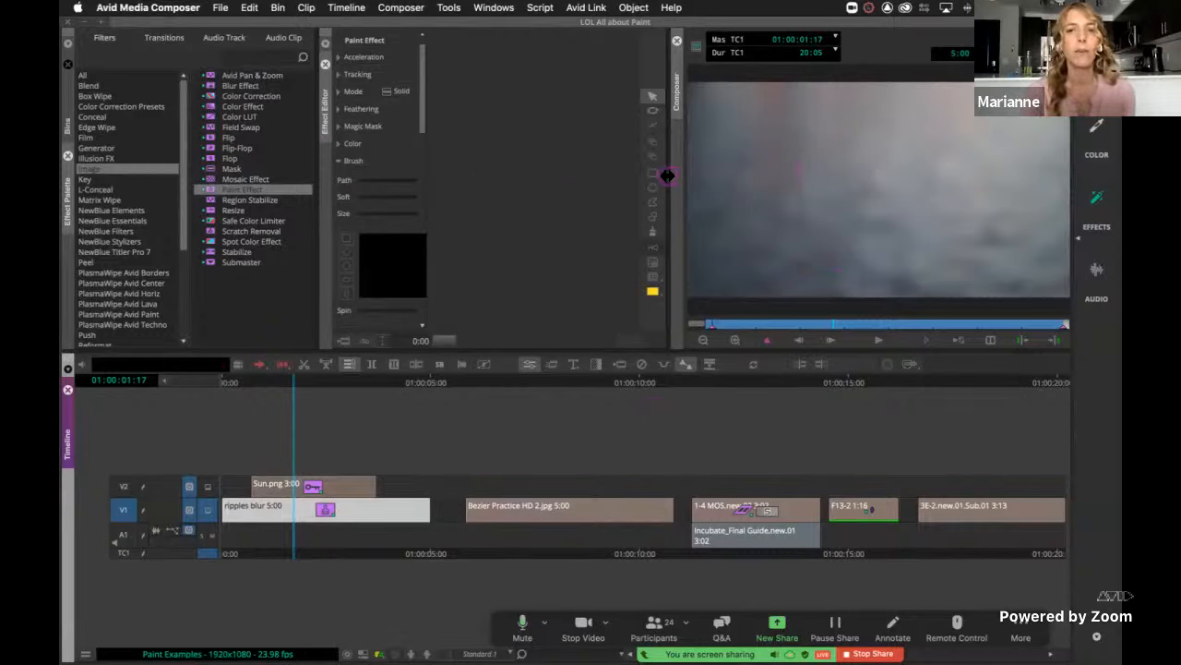
# Enlarge the Composer monitor by narrowing the Effect Editor and shortening the Timeline.
pyautogui.moveTo(671, 175)
pyautogui.mouseDown()
pyautogui.moveTo(759, 178)
pyautogui.moveTo(568, 185)
pyautogui.moveTo(770, 171)
pyautogui.moveTo(591, 174)
pyautogui.mouseUp()
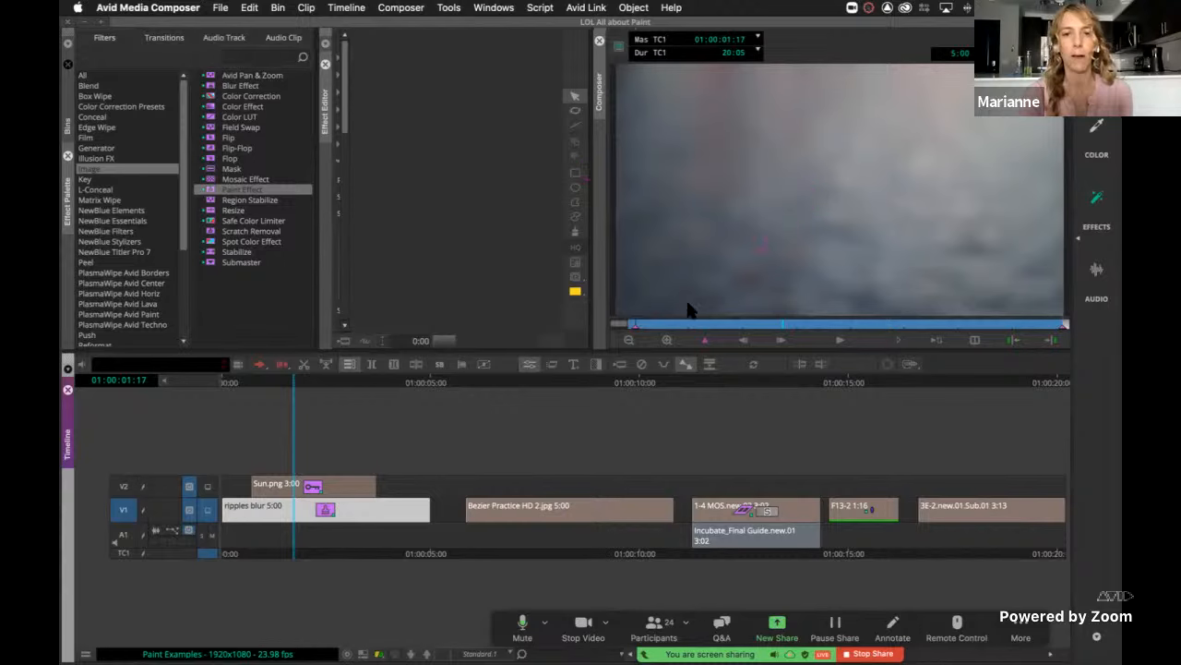
pyautogui.moveTo(641, 353); pyautogui.dragTo(638, 400)
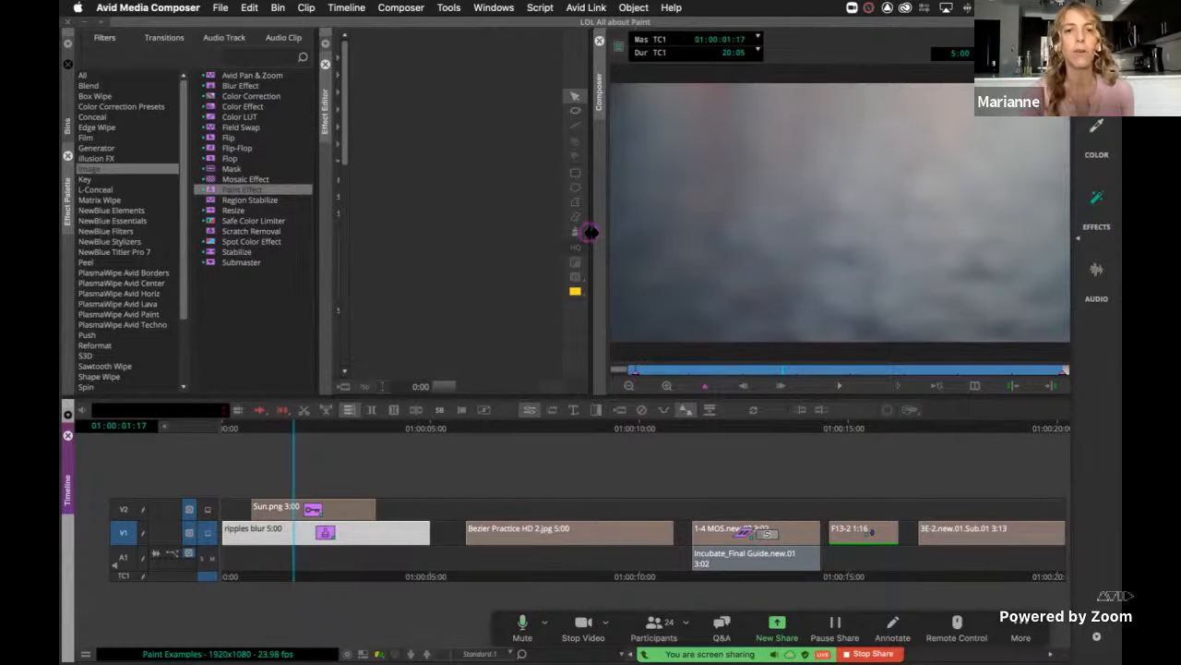
pyautogui.moveTo(591, 231)
pyautogui.mouseDown()
pyautogui.moveTo(717, 237)
pyautogui.moveTo(580, 222)
pyautogui.mouseUp()
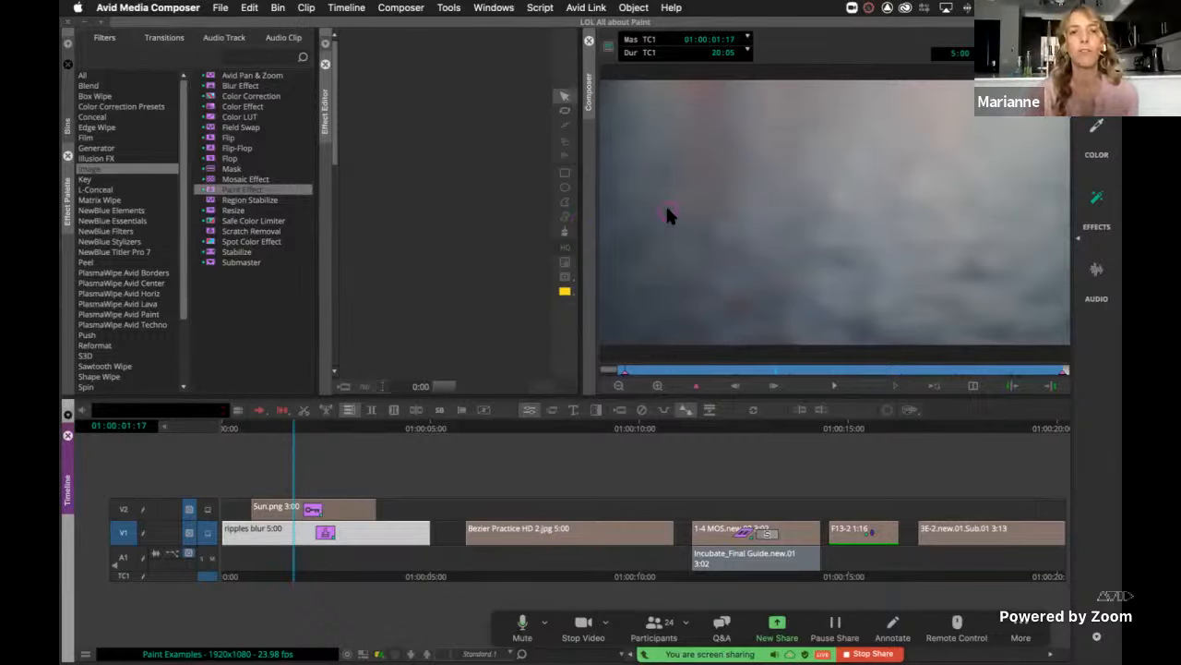
# Draw a rectangle in the upper-left area of the ripples blur image with the Rect Tool.
pyautogui.click(564, 176)
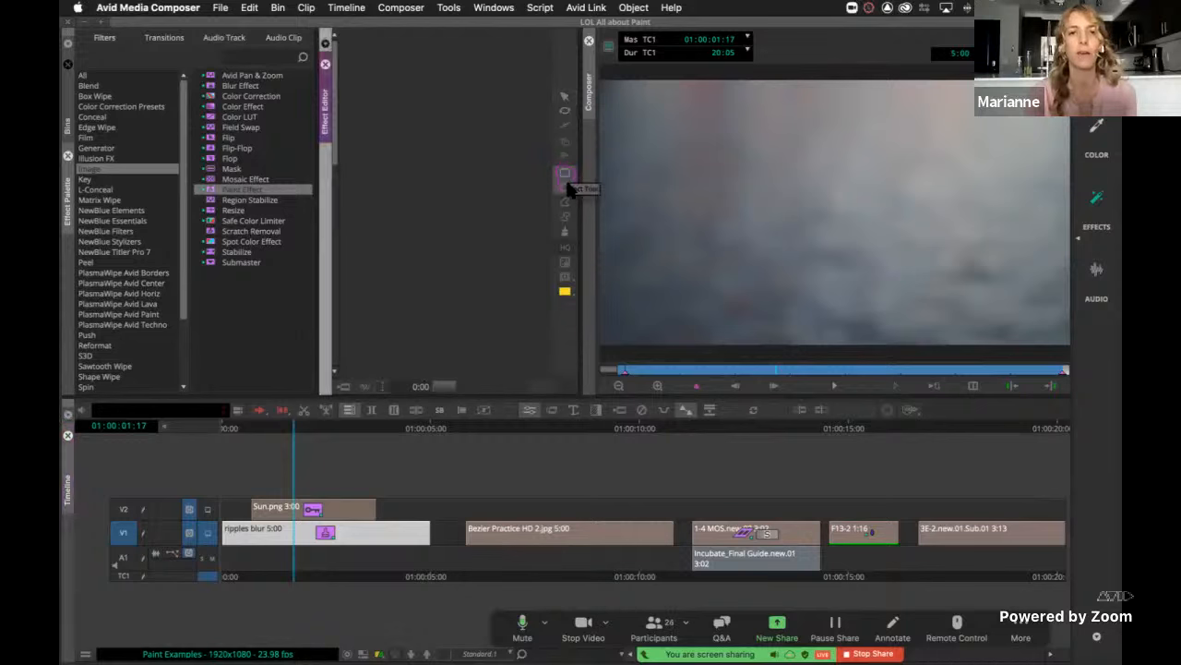
pyautogui.click(566, 187)
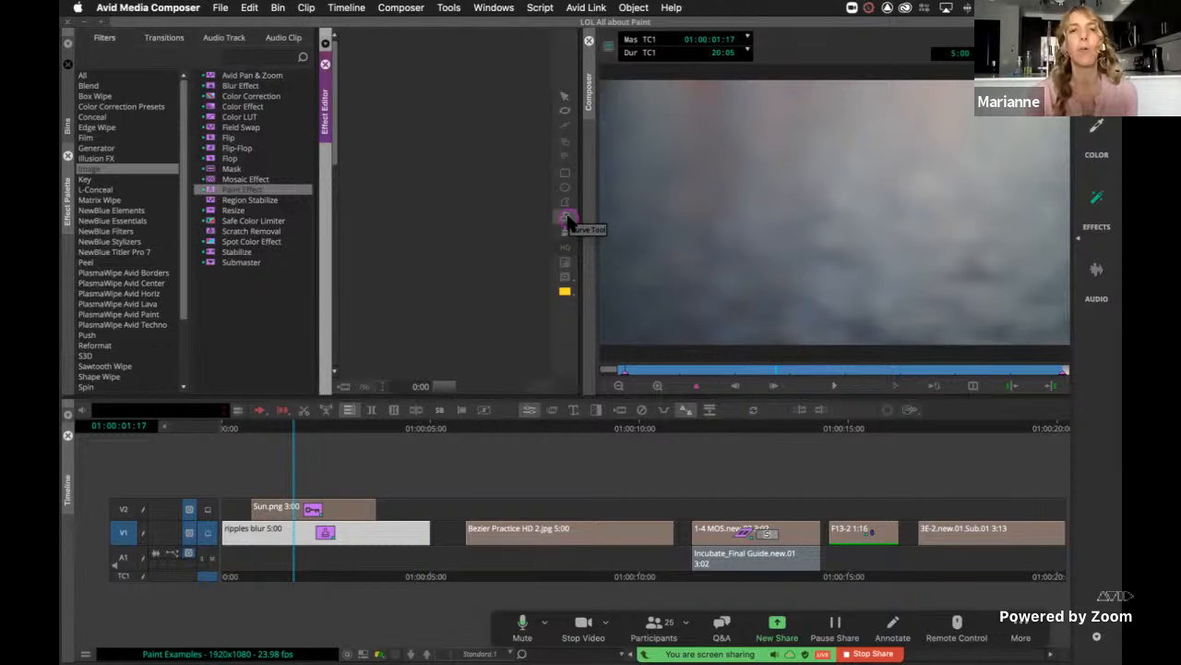
pyautogui.click(566, 218)
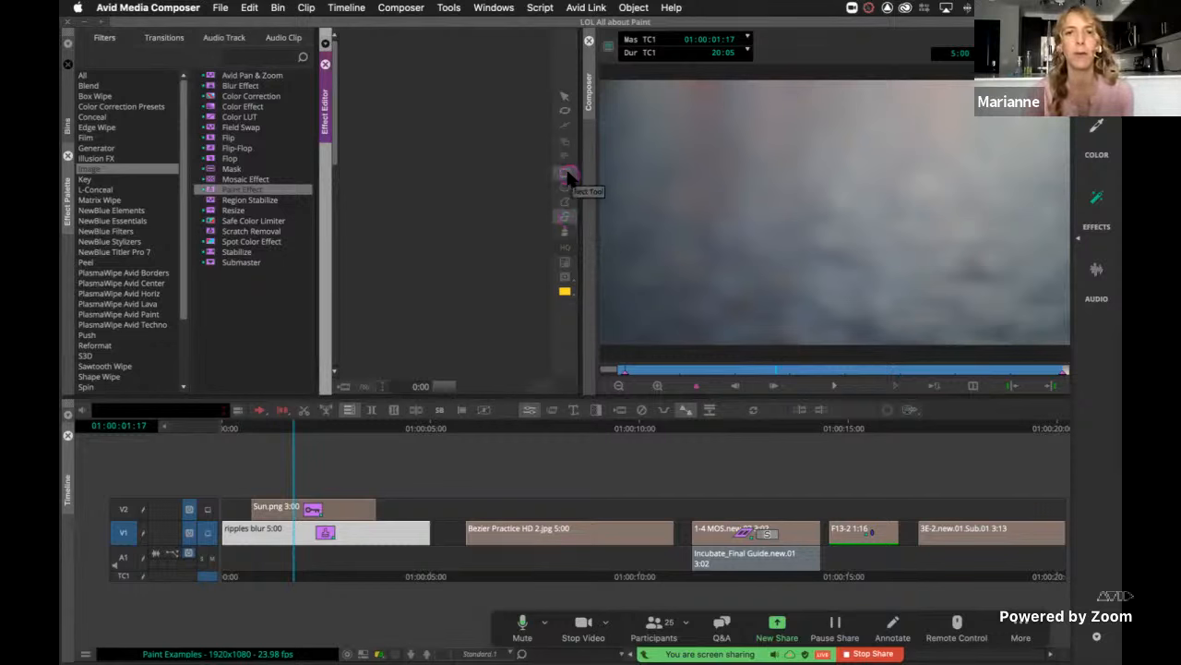
pyautogui.click(568, 177)
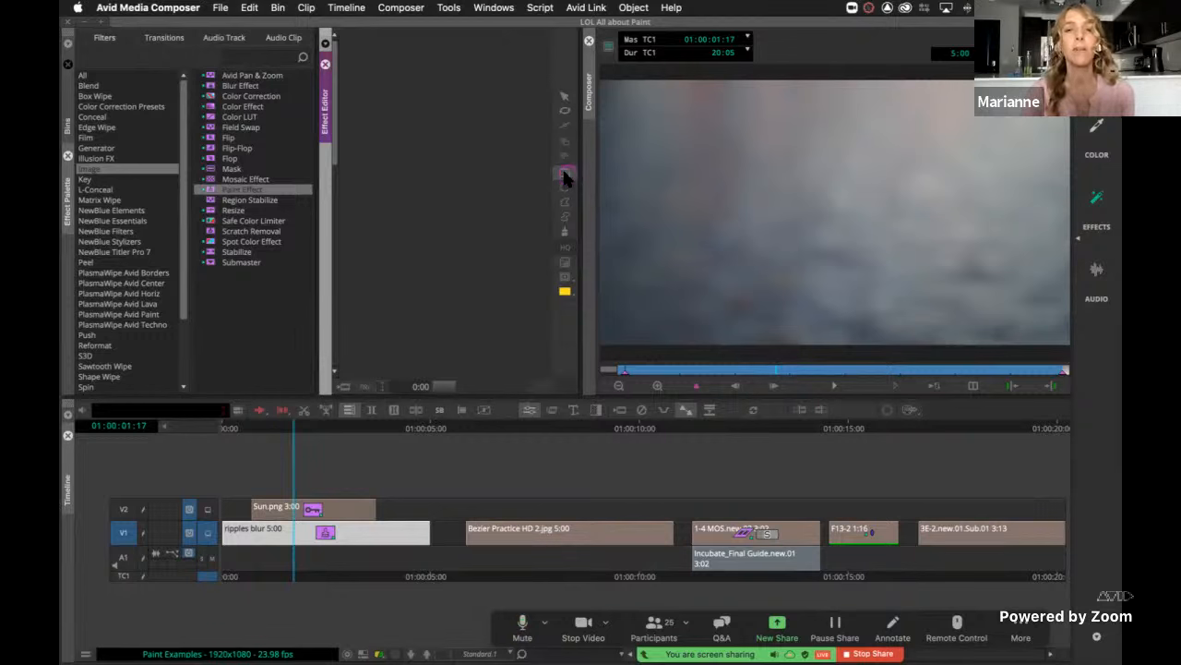
pyautogui.moveTo(627, 111)
pyautogui.mouseDown()
pyautogui.moveTo(767, 206)
pyautogui.moveTo(773, 224)
pyautogui.moveTo(815, 132)
pyautogui.moveTo(758, 262)
pyautogui.moveTo(760, 274)
pyautogui.moveTo(822, 261)
pyautogui.moveTo(730, 216)
pyautogui.moveTo(772, 235)
pyautogui.mouseUp()
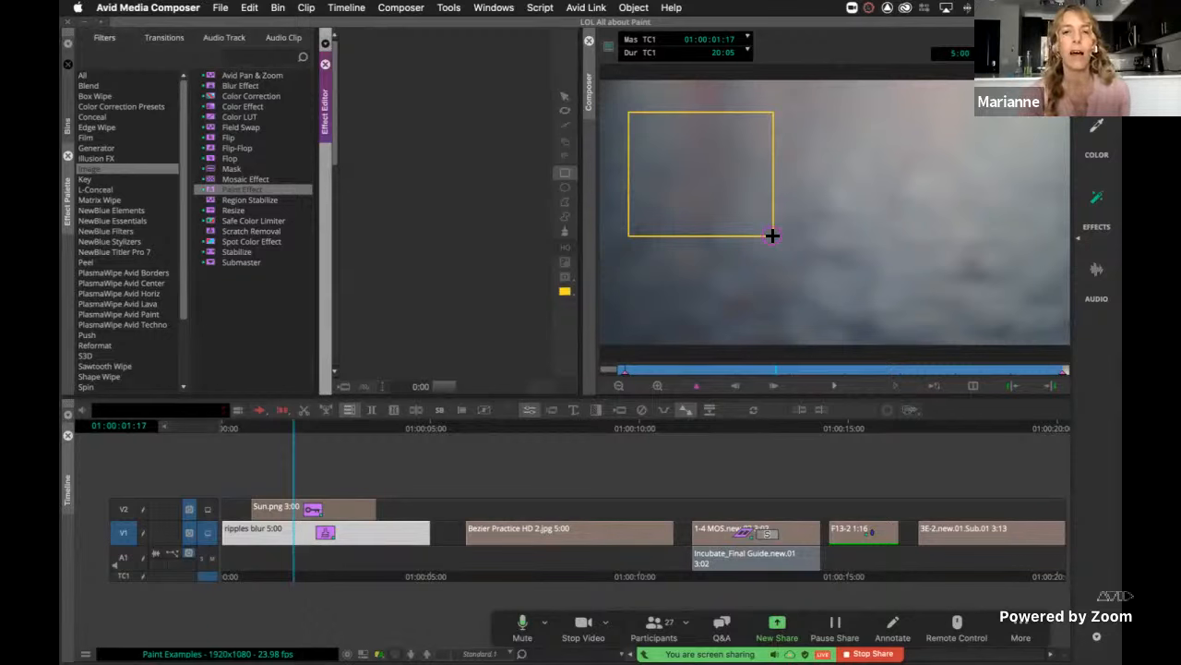
pyautogui.moveTo(773, 236); pyautogui.dragTo(773, 235)
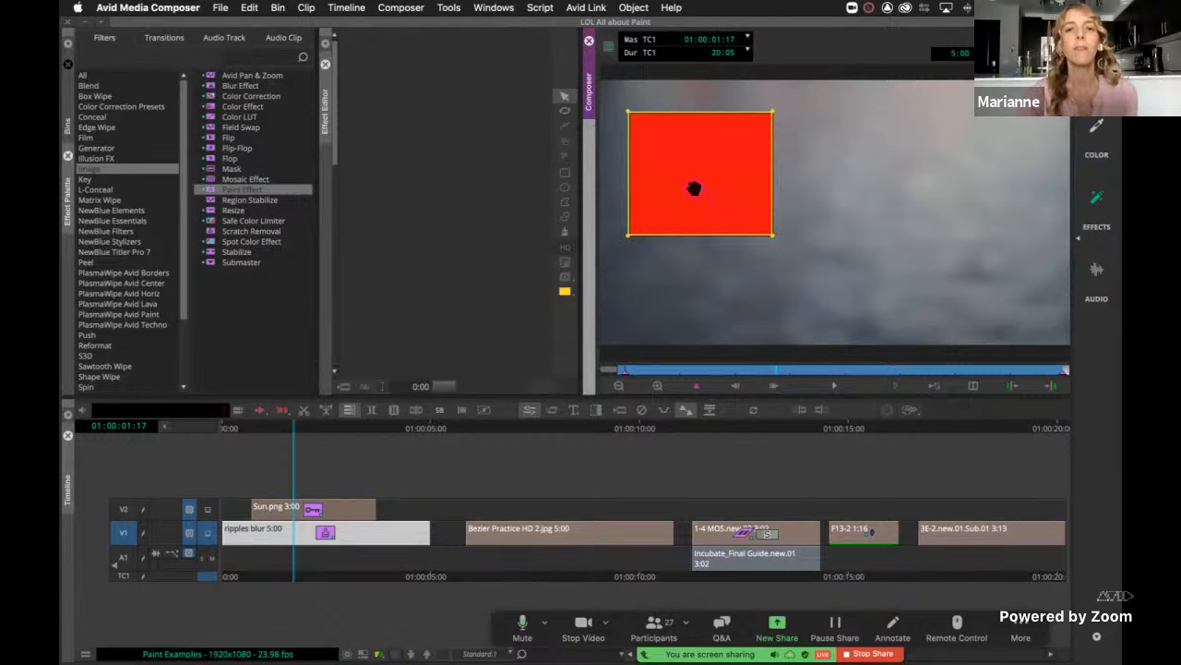
# Move the red rectangle slightly down and shrink it from its upper-right corner.
pyautogui.click(565, 100)
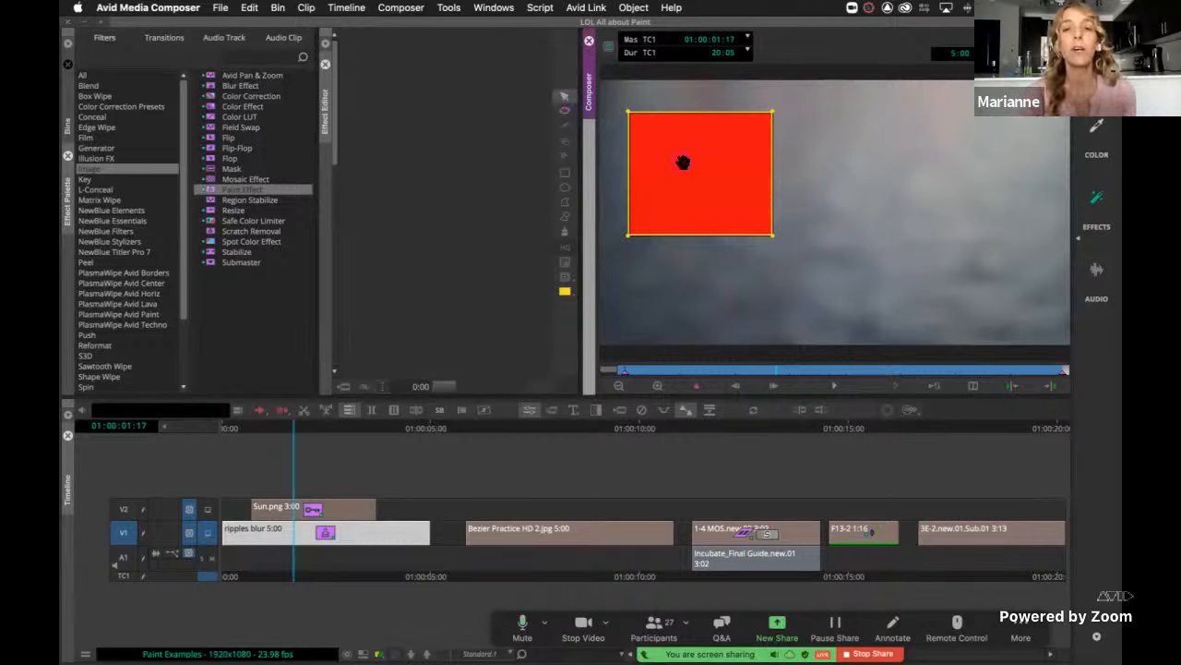
pyautogui.moveTo(683, 160)
pyautogui.mouseDown()
pyautogui.moveTo(800, 179)
pyautogui.moveTo(683, 178)
pyautogui.mouseUp()
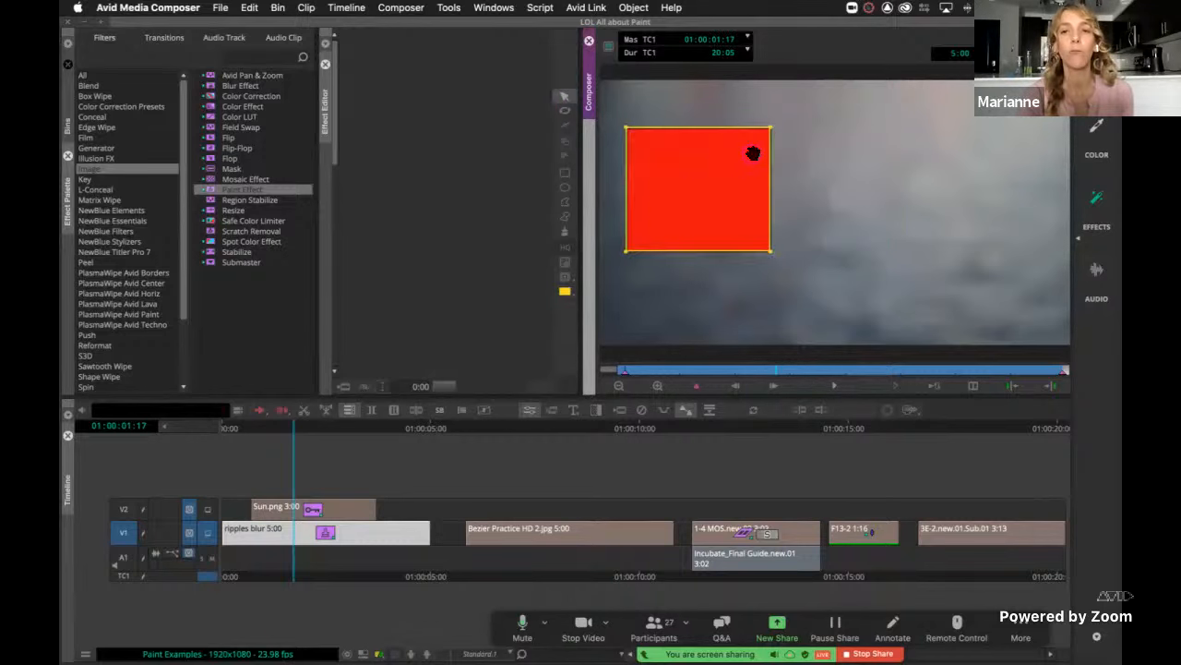
pyautogui.moveTo(771, 137)
pyautogui.mouseDown()
pyautogui.moveTo(751, 164)
pyautogui.moveTo(755, 146)
pyautogui.mouseUp()
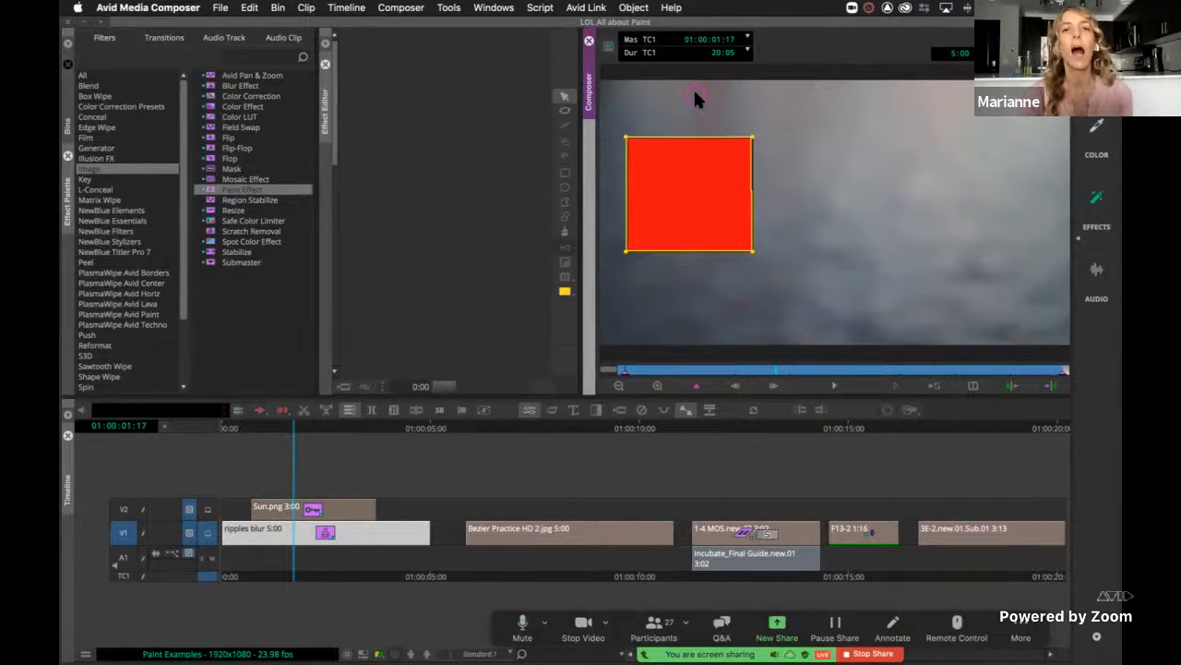
# Rotate the red rectangle counterclockwise so that it sits tilted like a diamond.
pyautogui.click(565, 112)
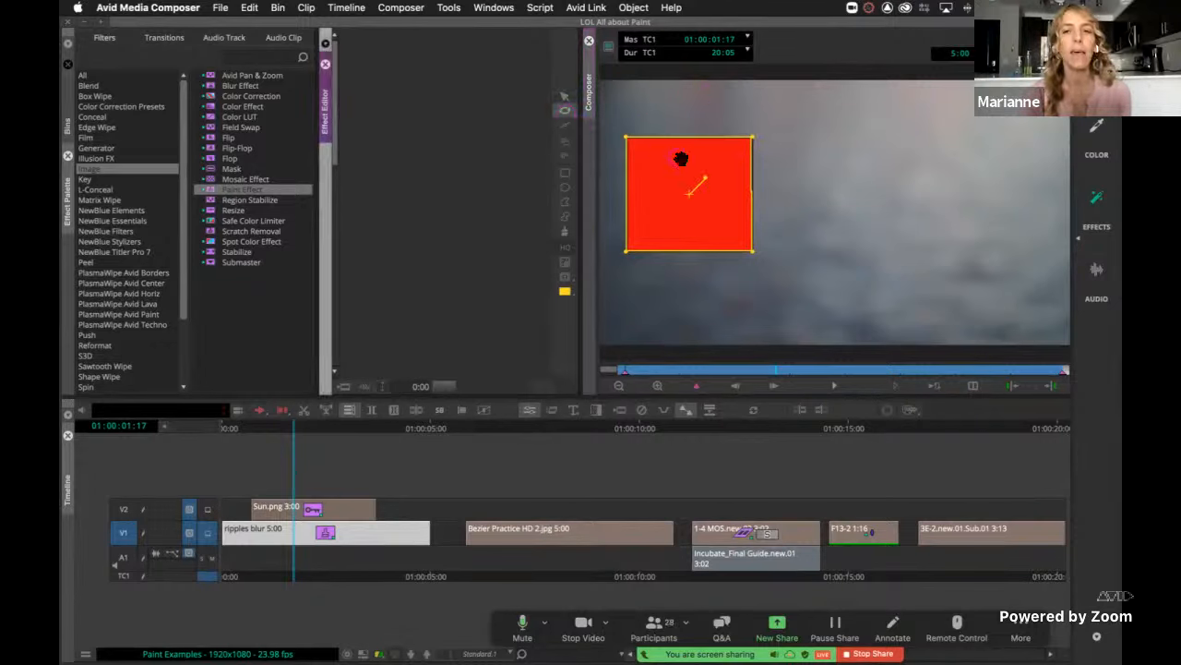
pyautogui.moveTo(707, 189); pyautogui.dragTo(683, 187)
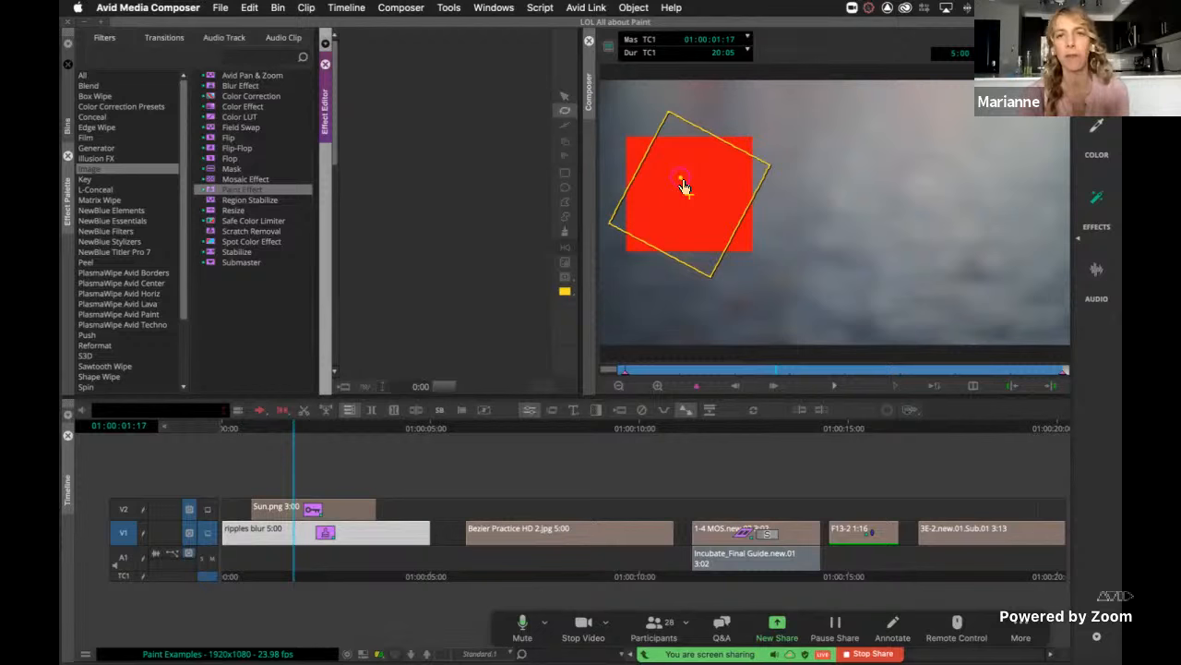
pyautogui.moveTo(683, 187); pyautogui.dragTo(686, 187)
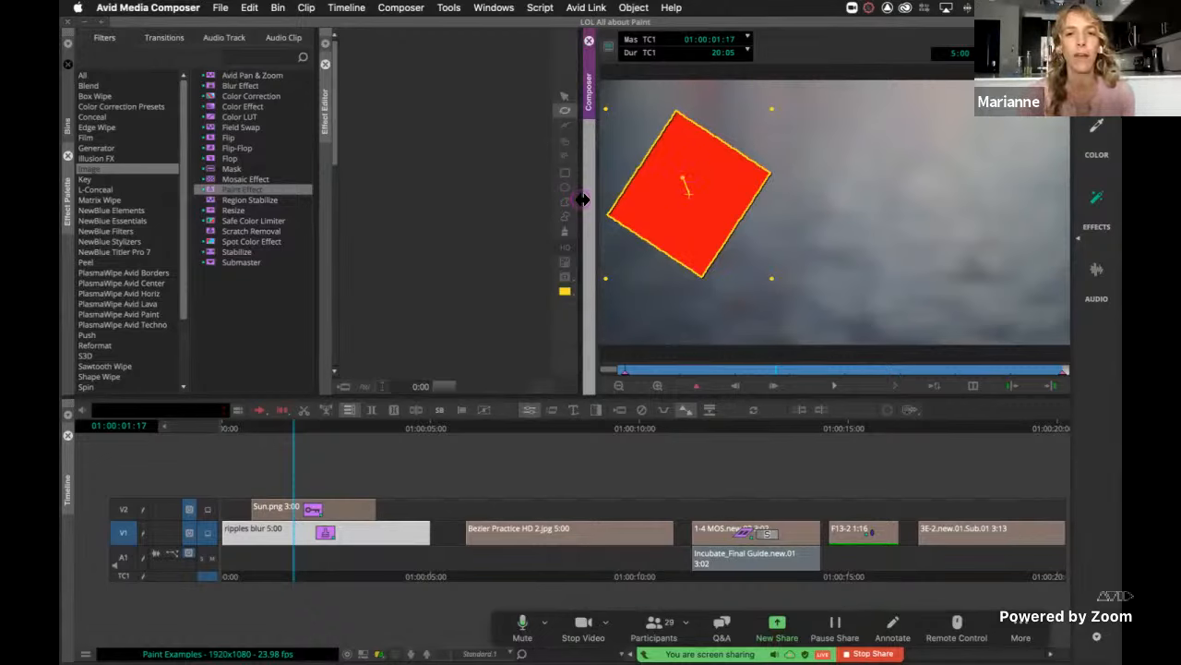
# Set the red shape's horizontal and vertical feathering to 7, then deselect it and enlarge the monitor to check its edges.
pyautogui.moveTo(583, 199); pyautogui.dragTo(713, 195)
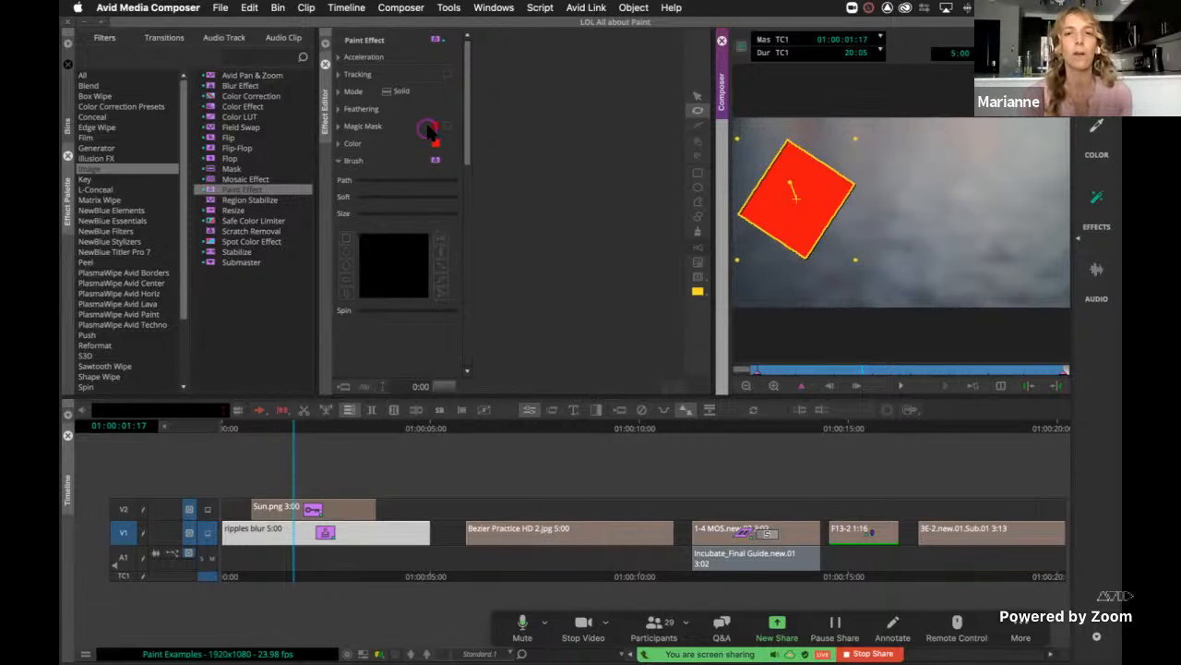
pyautogui.click(339, 109)
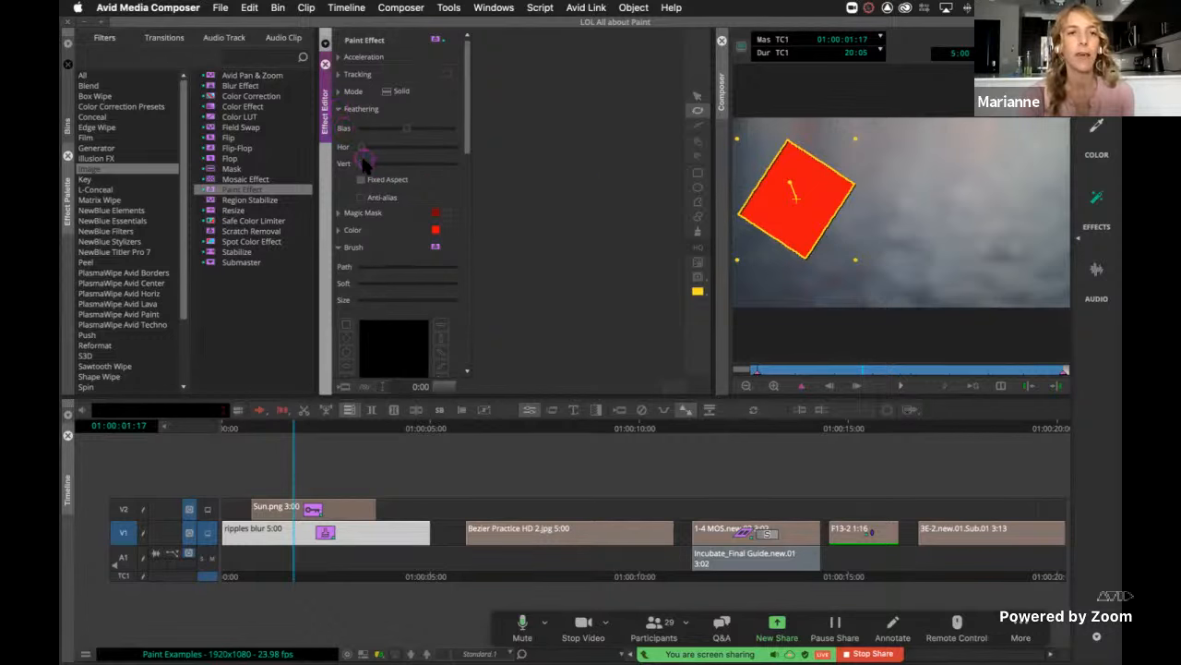
pyautogui.moveTo(368, 164); pyautogui.dragTo(373, 166)
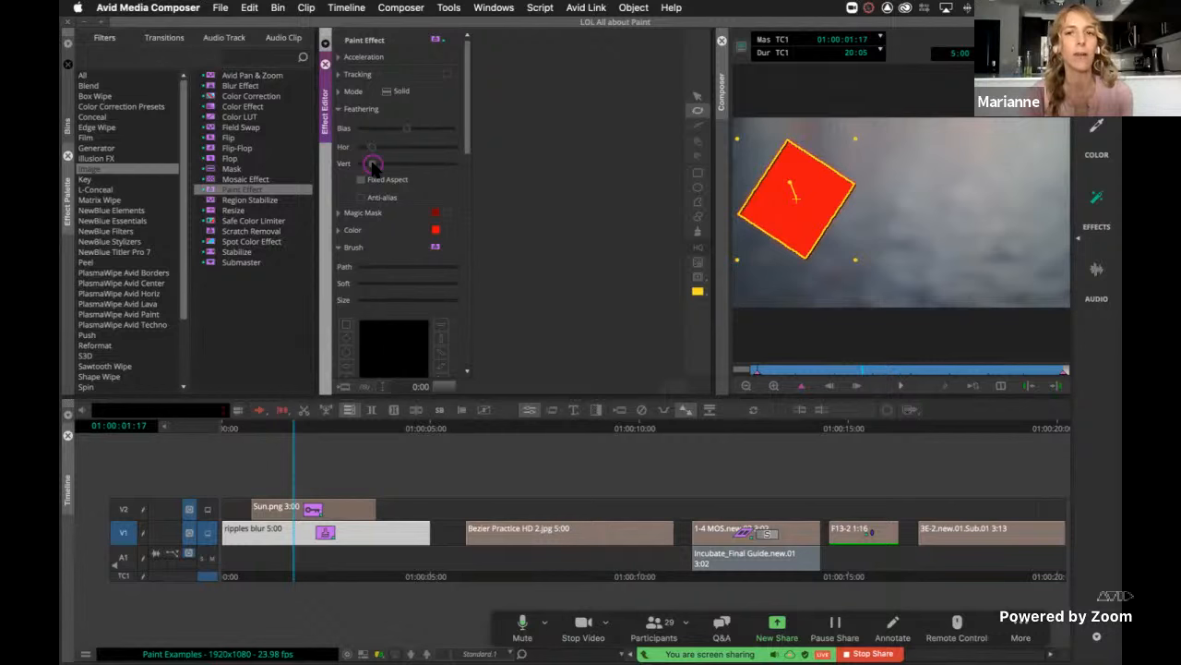
pyautogui.click(778, 282)
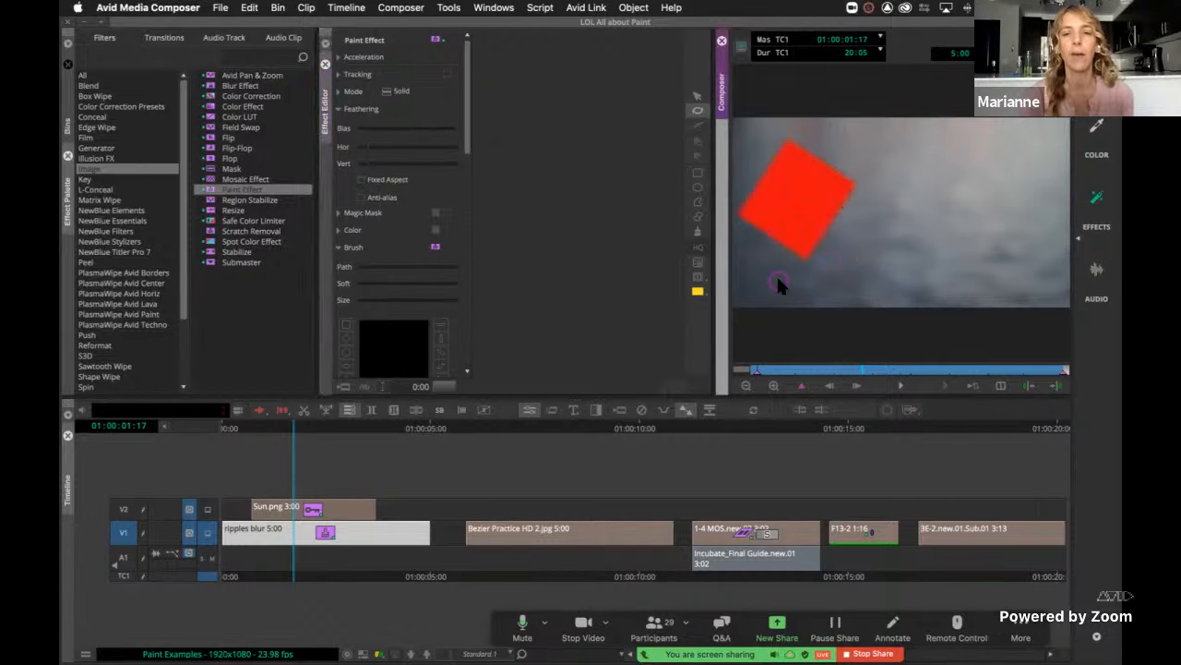
pyautogui.moveTo(717, 264); pyautogui.dragTo(532, 277)
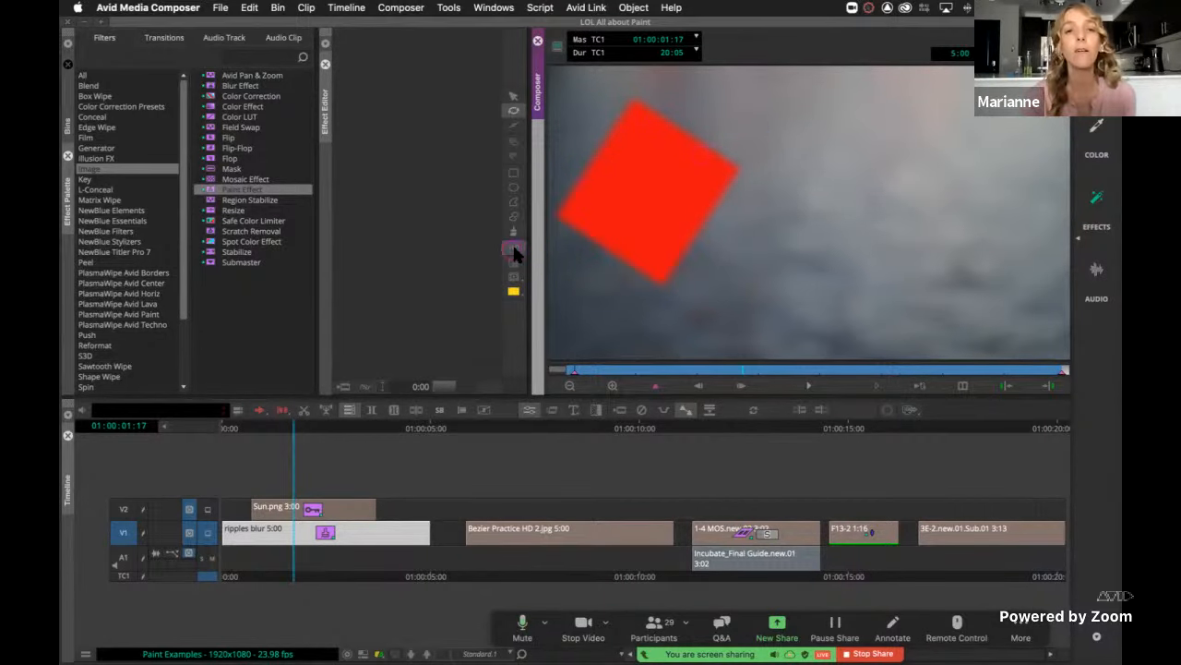
# Reselect the red shape, widen the Effect Editor, and set the shape's color hue to 179 for blue.
pyautogui.moveTo(533, 247); pyautogui.dragTo(729, 242)
pyautogui.click(790, 219)
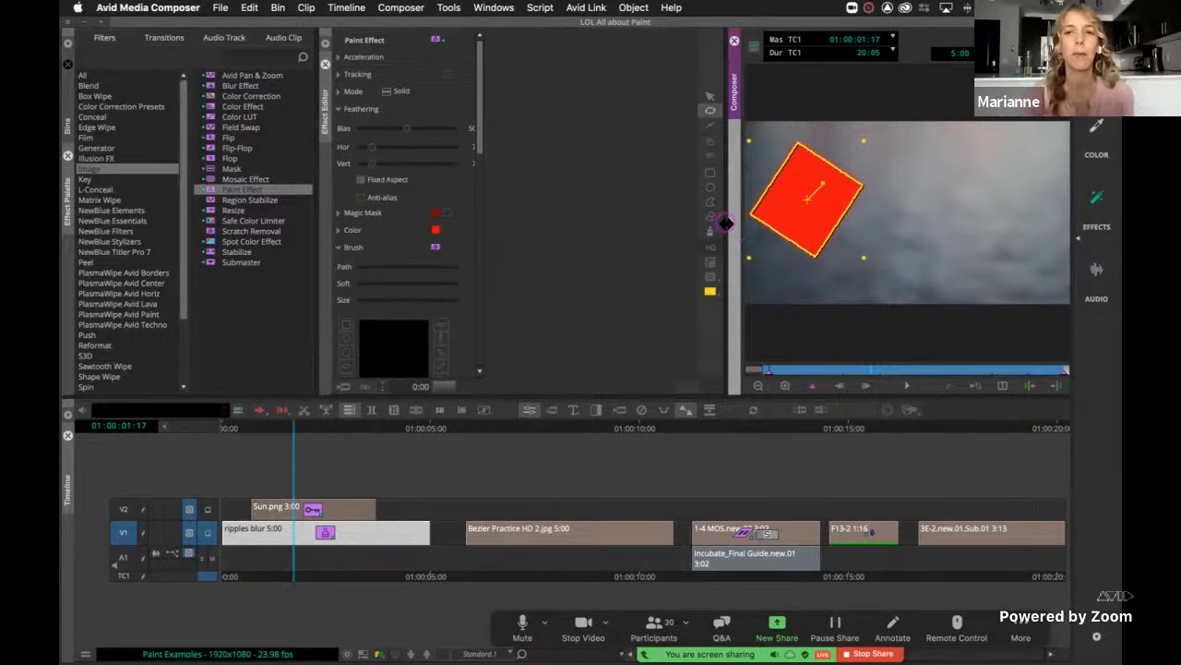
pyautogui.moveTo(728, 222); pyautogui.dragTo(739, 223)
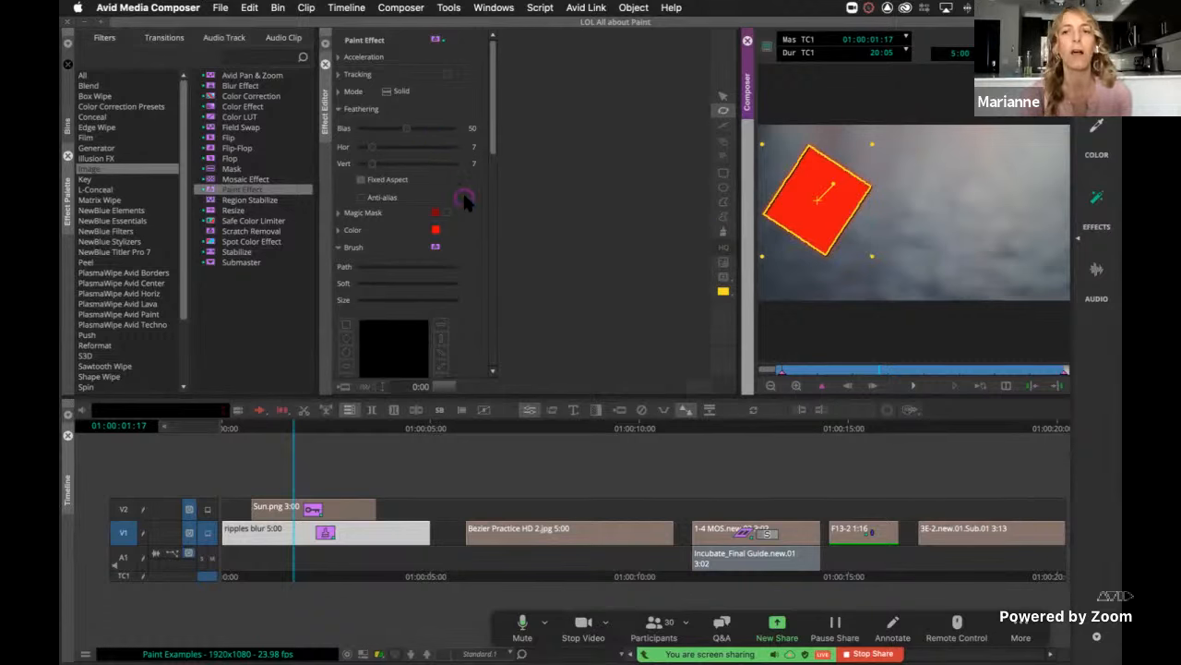
pyautogui.click(339, 229)
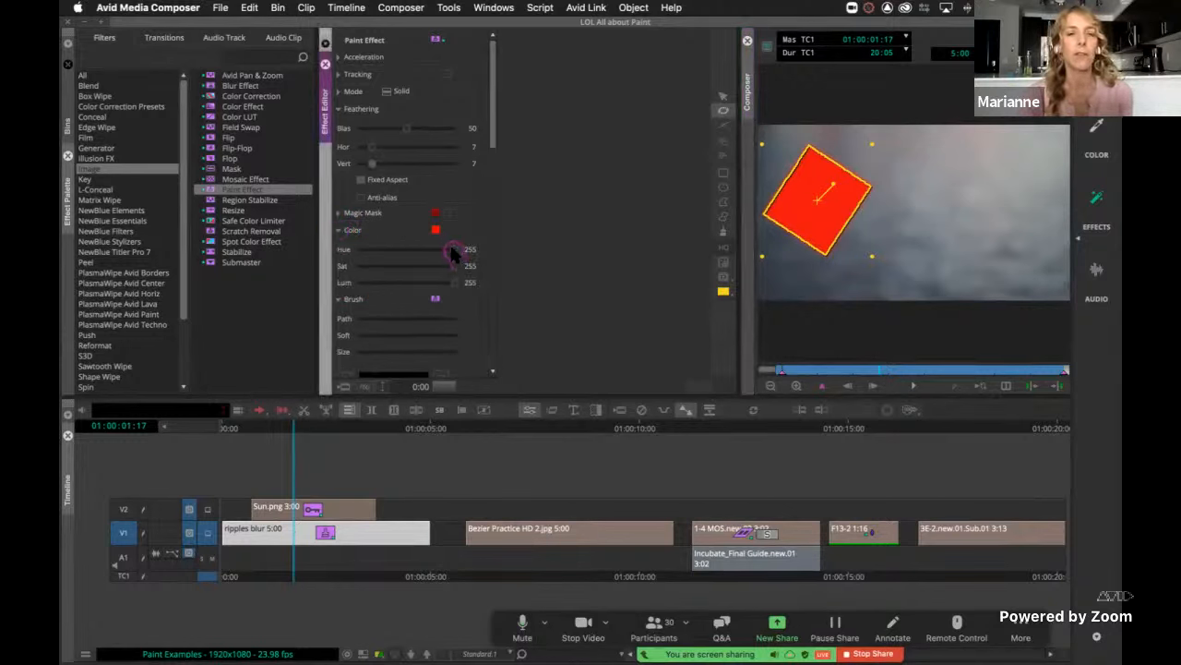
pyautogui.moveTo(449, 250); pyautogui.dragTo(425, 251)
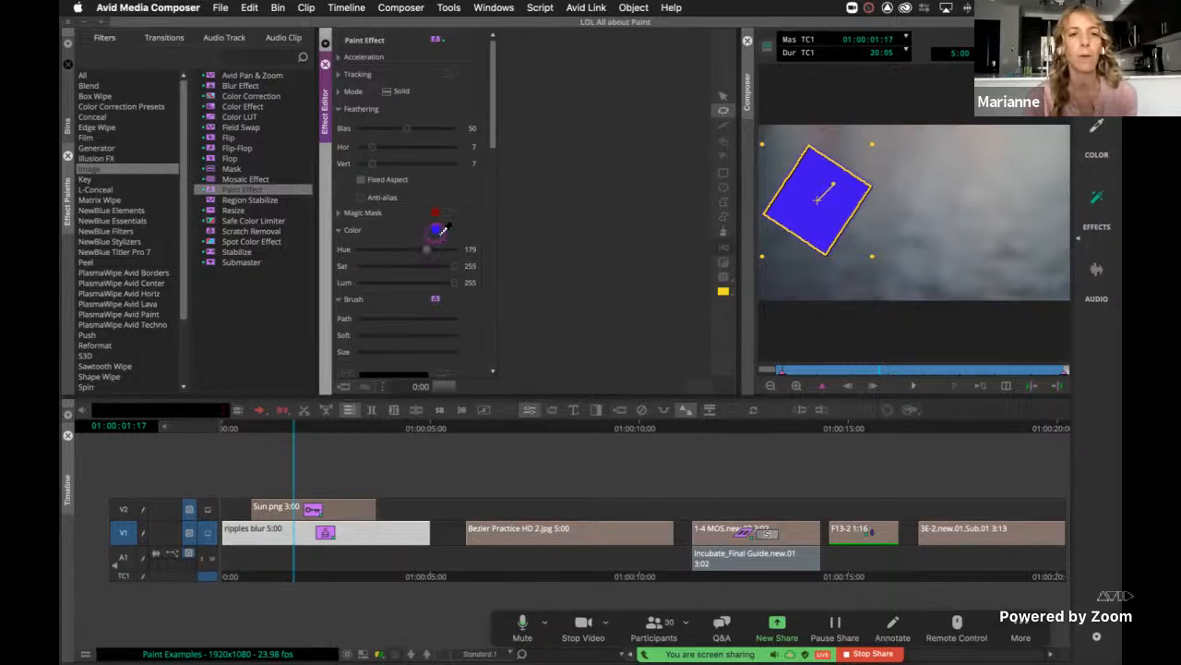
# Recolor the tilted square hot pink from the basic color swatches, and set its hue to 161 for blue.
pyautogui.click(440, 231)
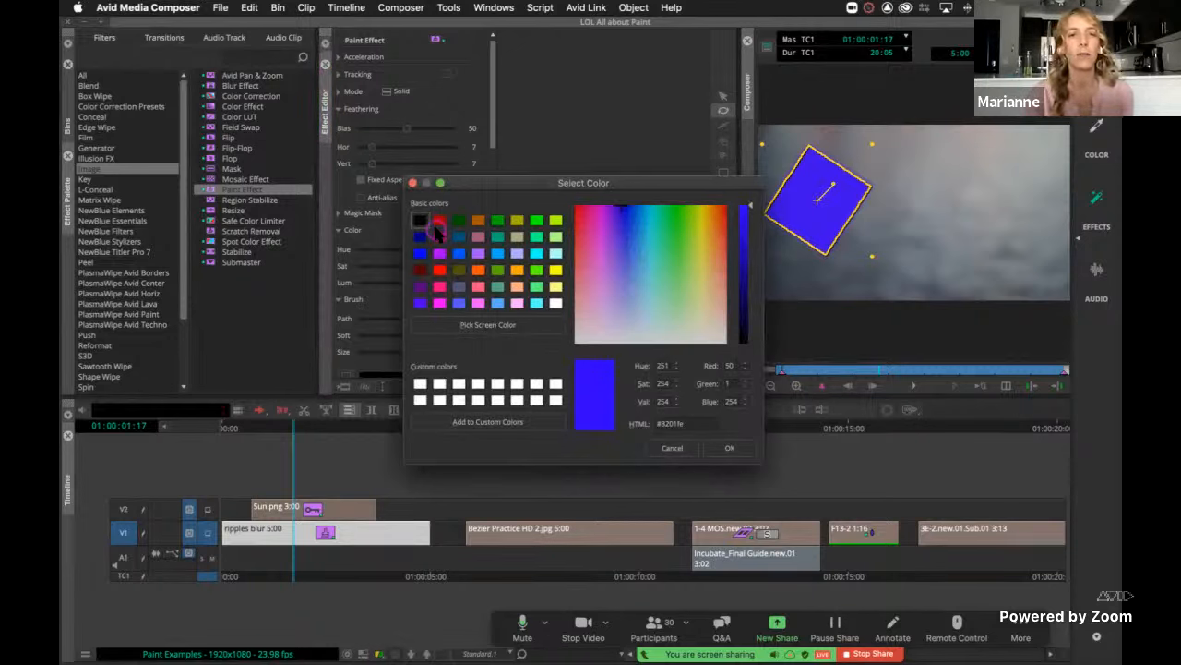
pyautogui.click(439, 286)
pyautogui.click(736, 448)
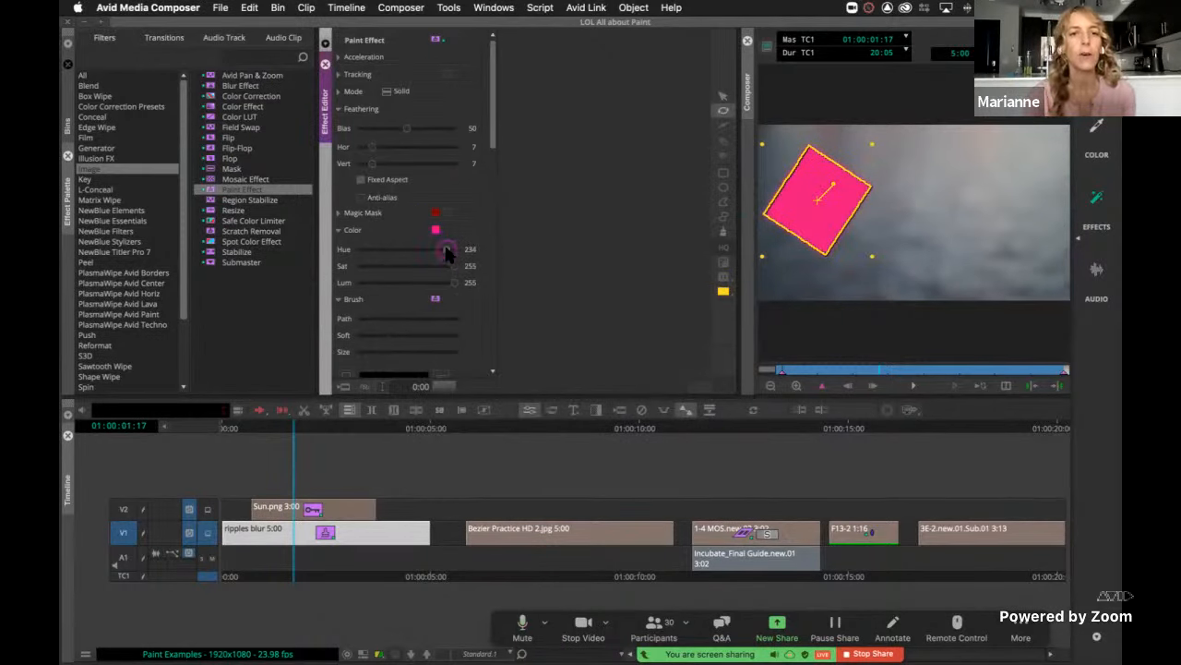
pyautogui.moveTo(444, 247); pyautogui.dragTo(420, 248)
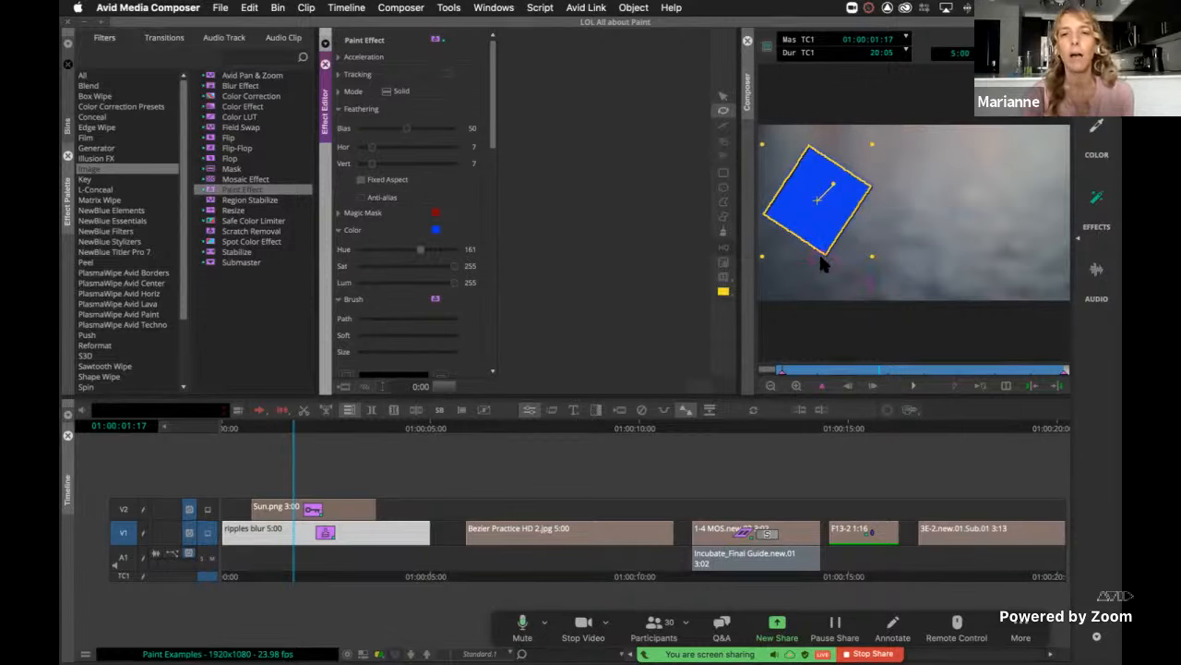
# Draw a circle to the right of the blue diamond and set its hue to 133 for light blue.
pyautogui.click(724, 189)
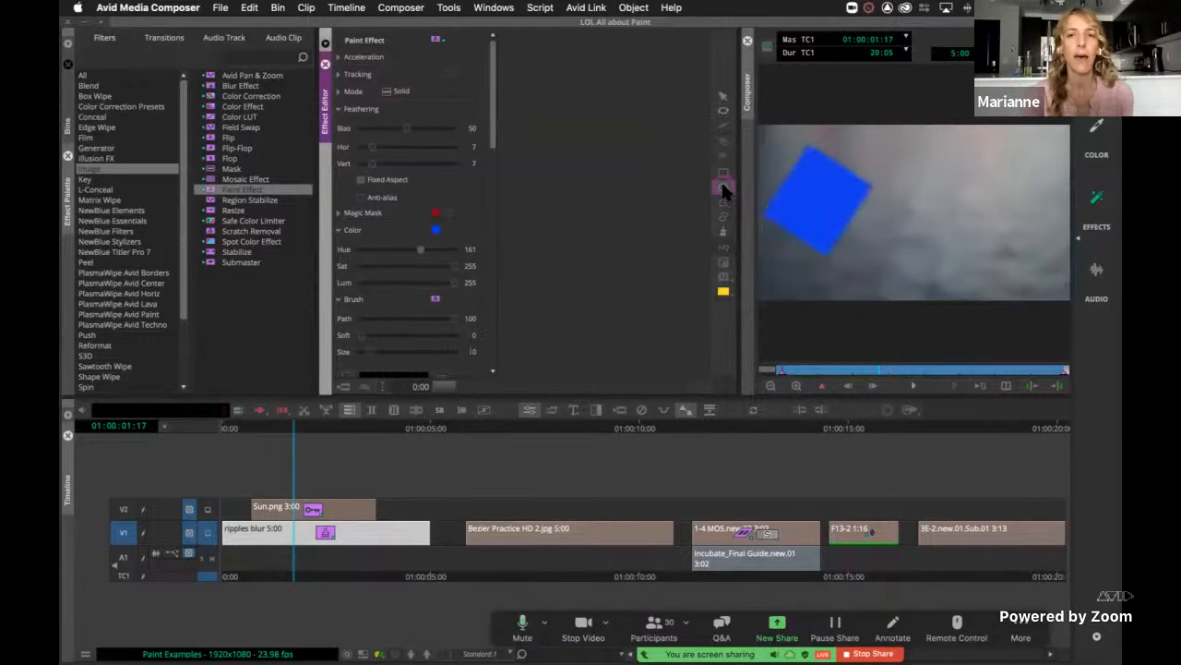
pyautogui.moveTo(739, 176); pyautogui.dragTo(550, 179)
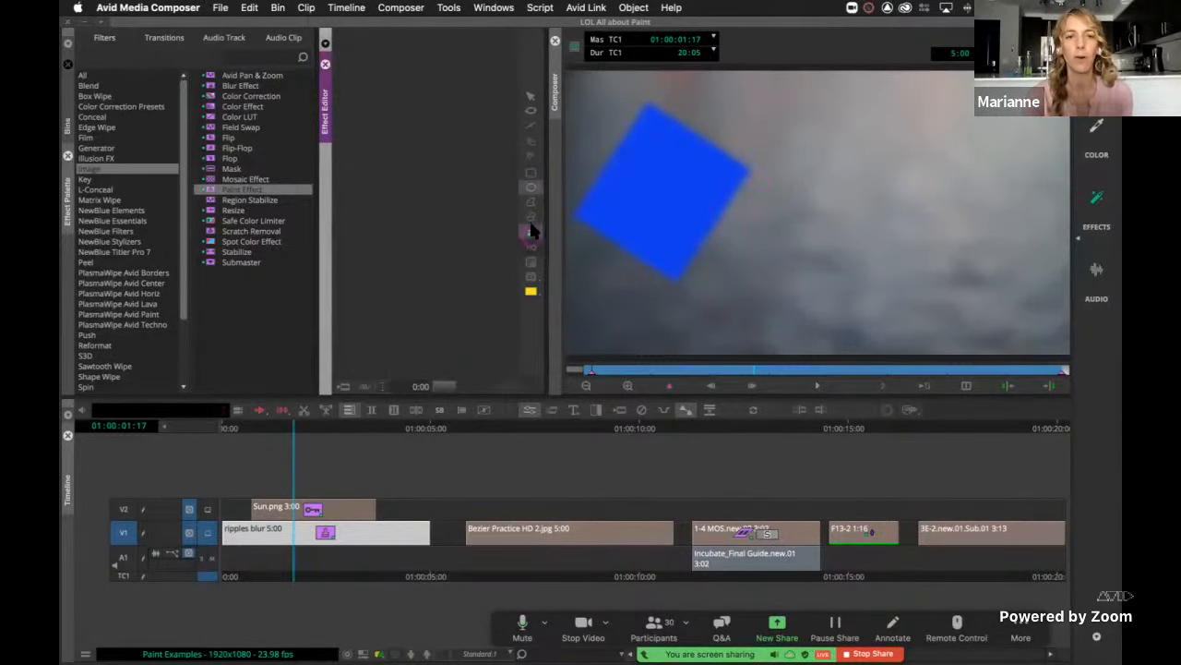
pyautogui.moveTo(836, 128); pyautogui.dragTo(974, 273)
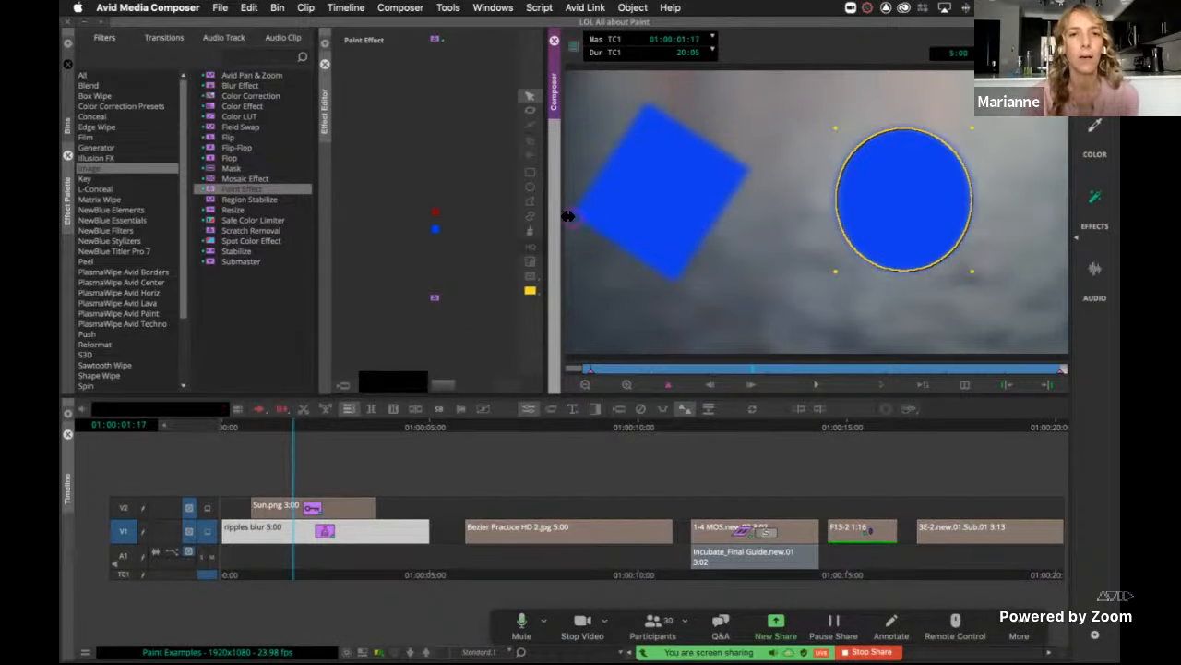
pyautogui.moveTo(550, 224); pyautogui.dragTo(711, 227)
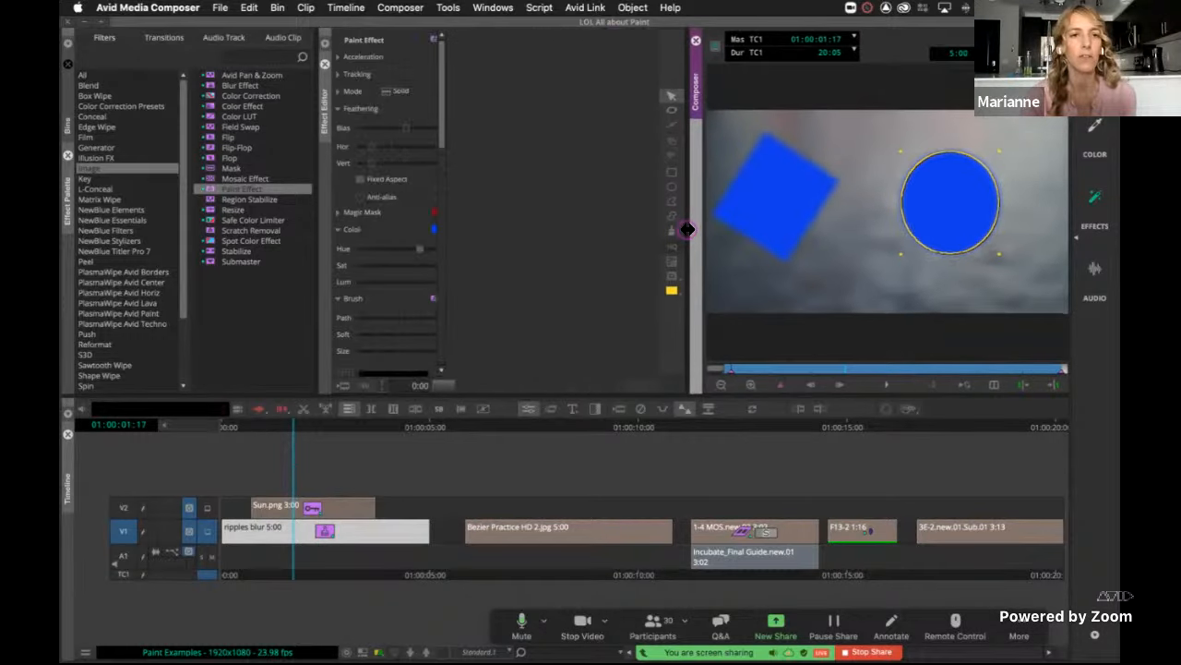
pyautogui.moveTo(422, 245); pyautogui.dragTo(408, 249)
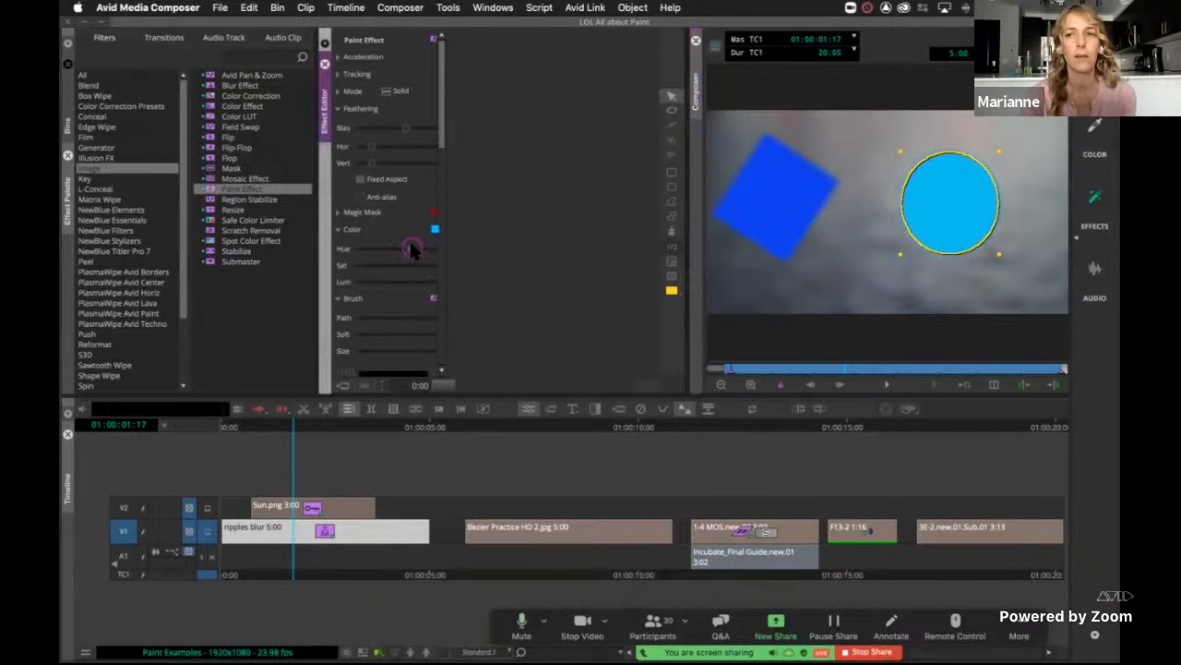
pyautogui.moveTo(694, 254); pyautogui.dragTo(565, 244)
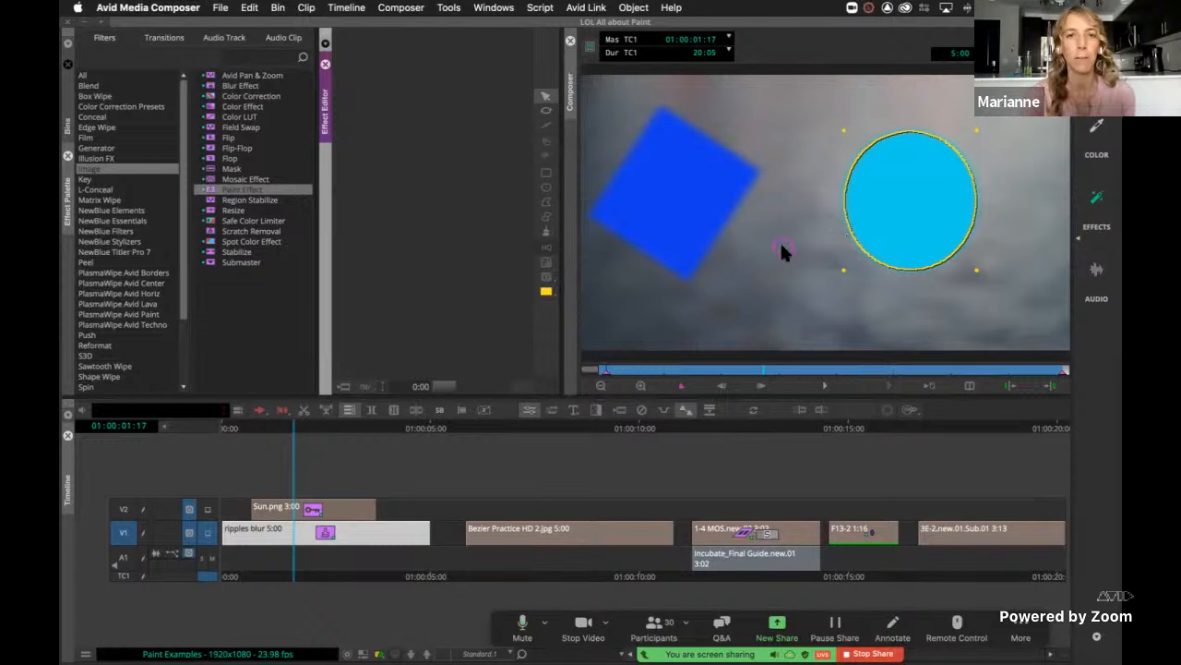
# Use the Reshape tool on the light blue circle and select each of its four control points to inspect their Bezier handles.
pyautogui.click(547, 125)
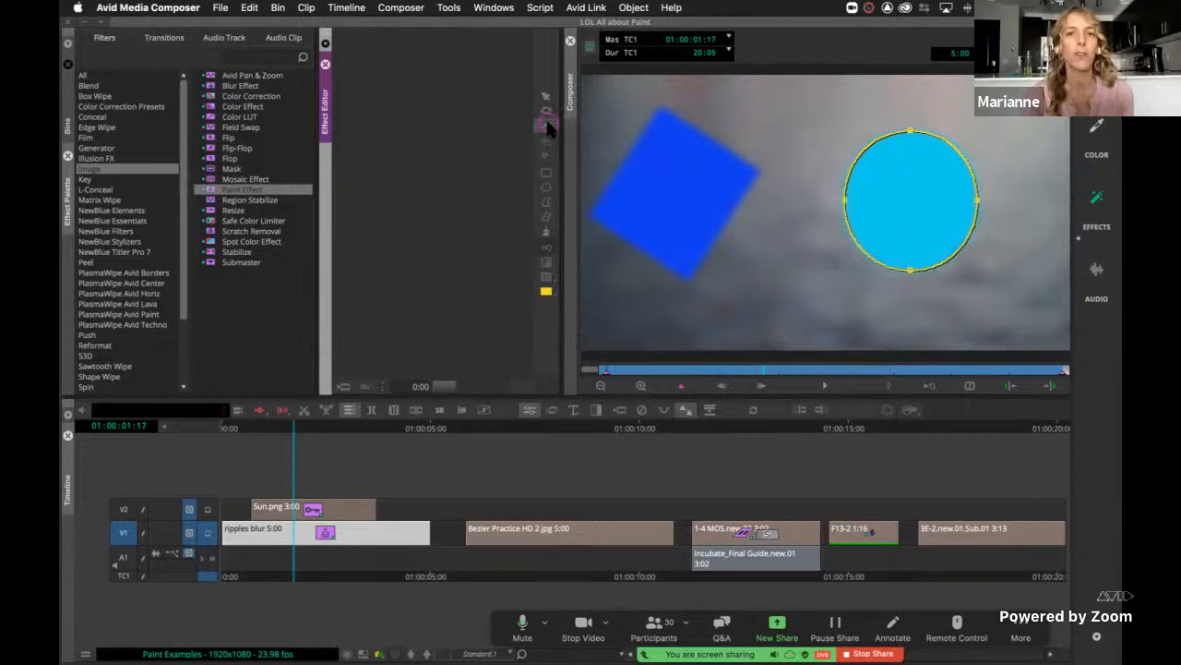
pyautogui.click(908, 130)
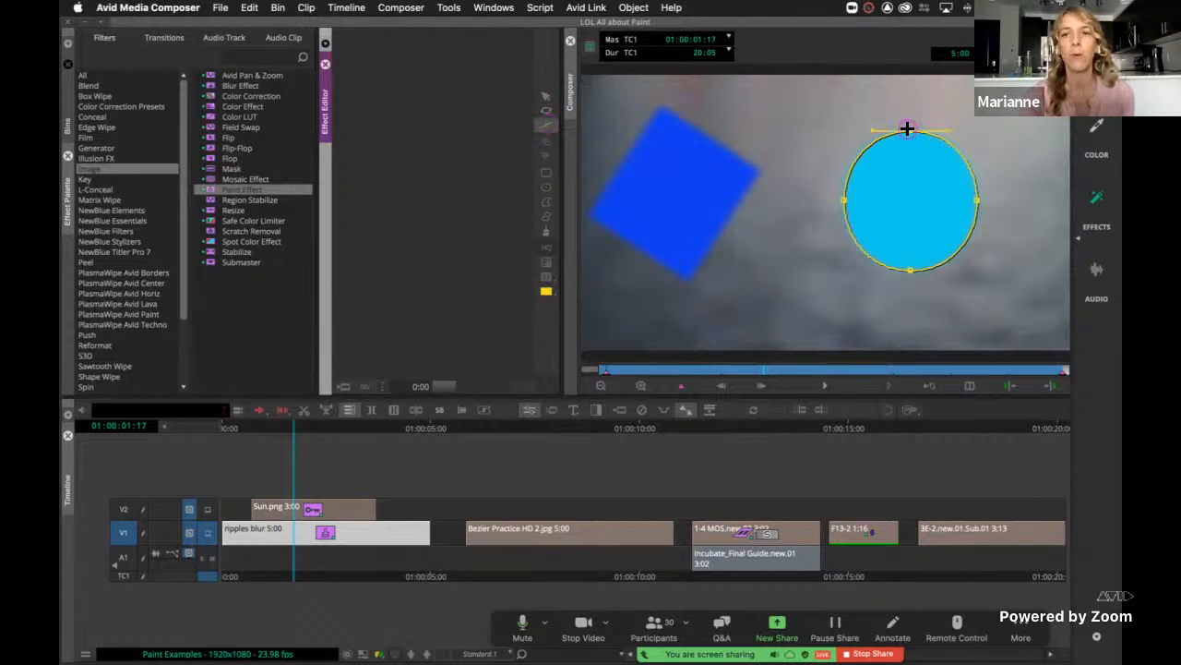
pyautogui.click(844, 201)
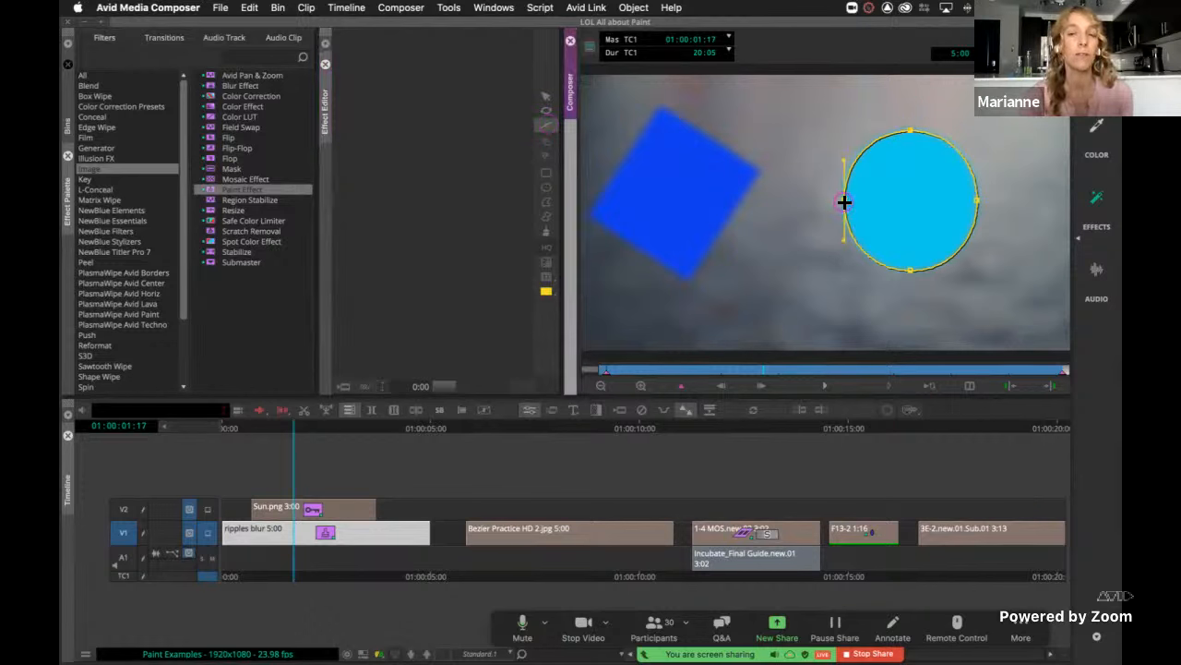
pyautogui.click(909, 268)
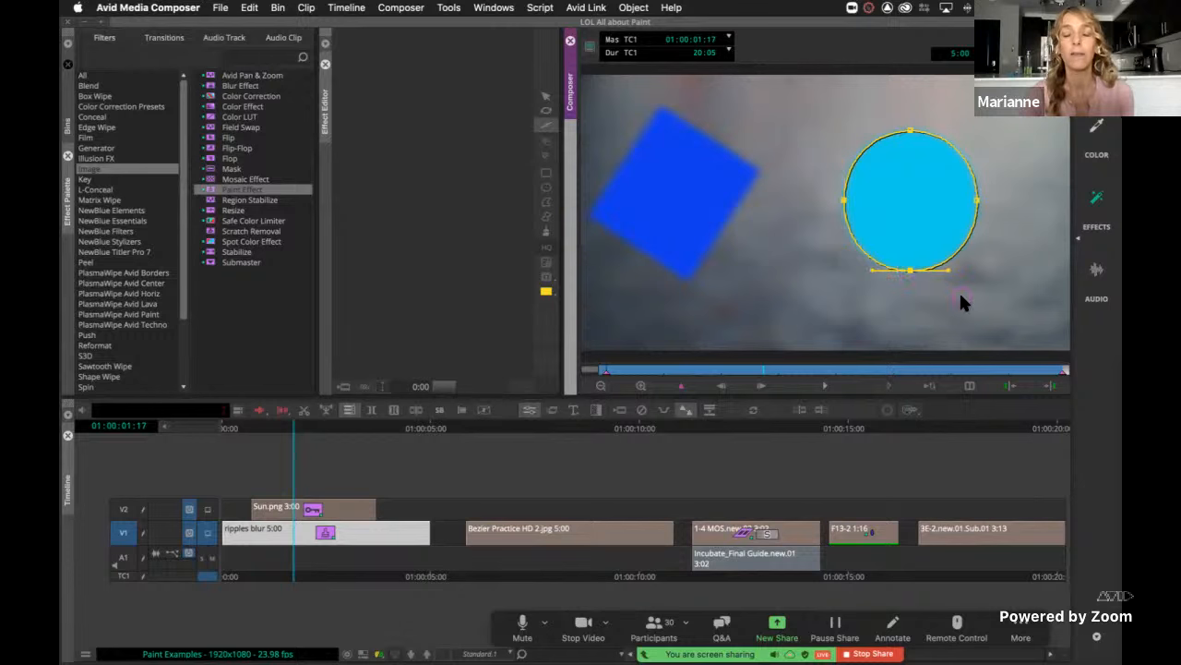
pyautogui.click(976, 200)
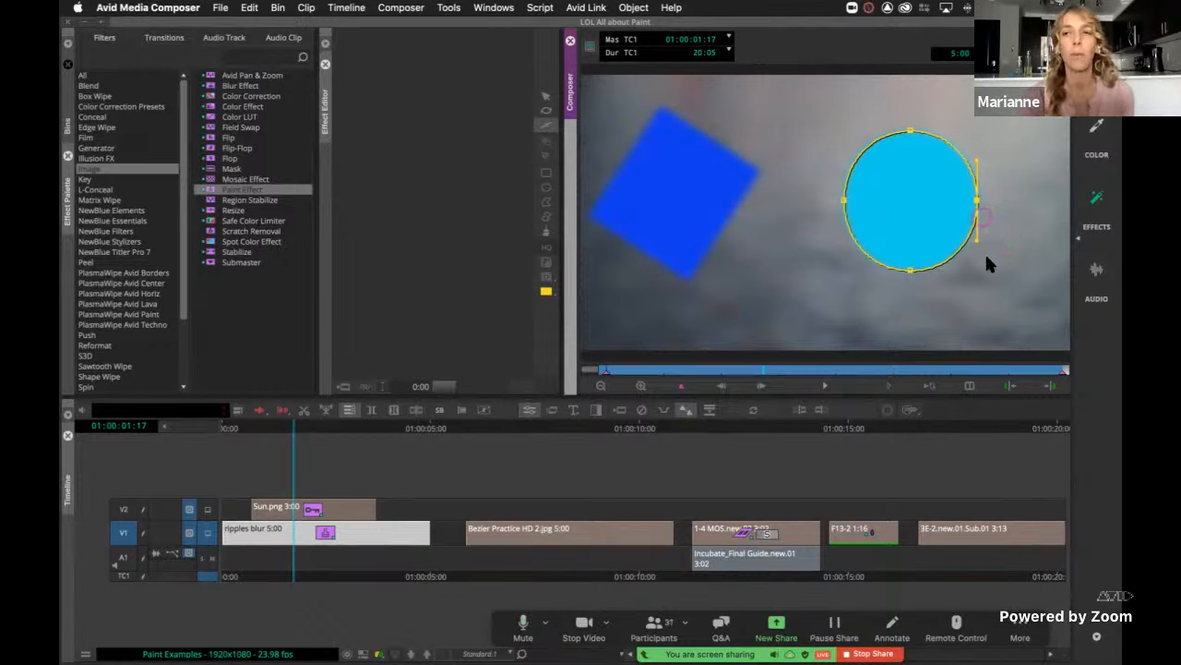
# Deselect the circle, select the blue diamond, and toggle it between selection and reshape modes to examine its control points.
pyautogui.press('Escape')
pyautogui.click(703, 177)
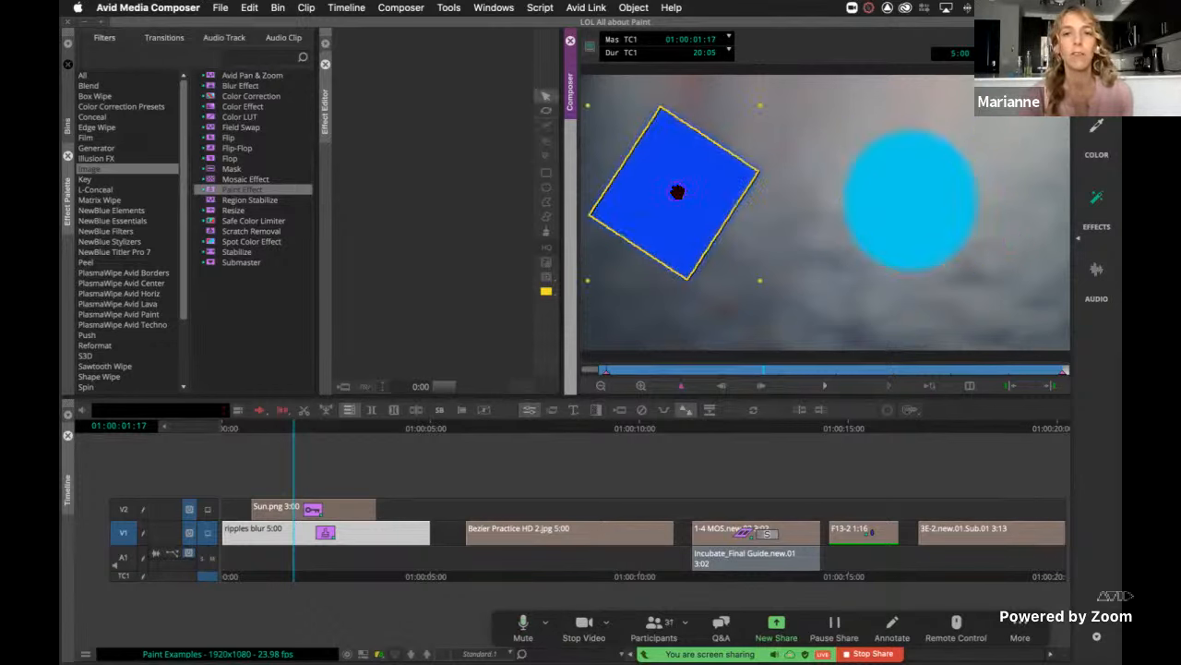
pyautogui.doubleClick(678, 179)
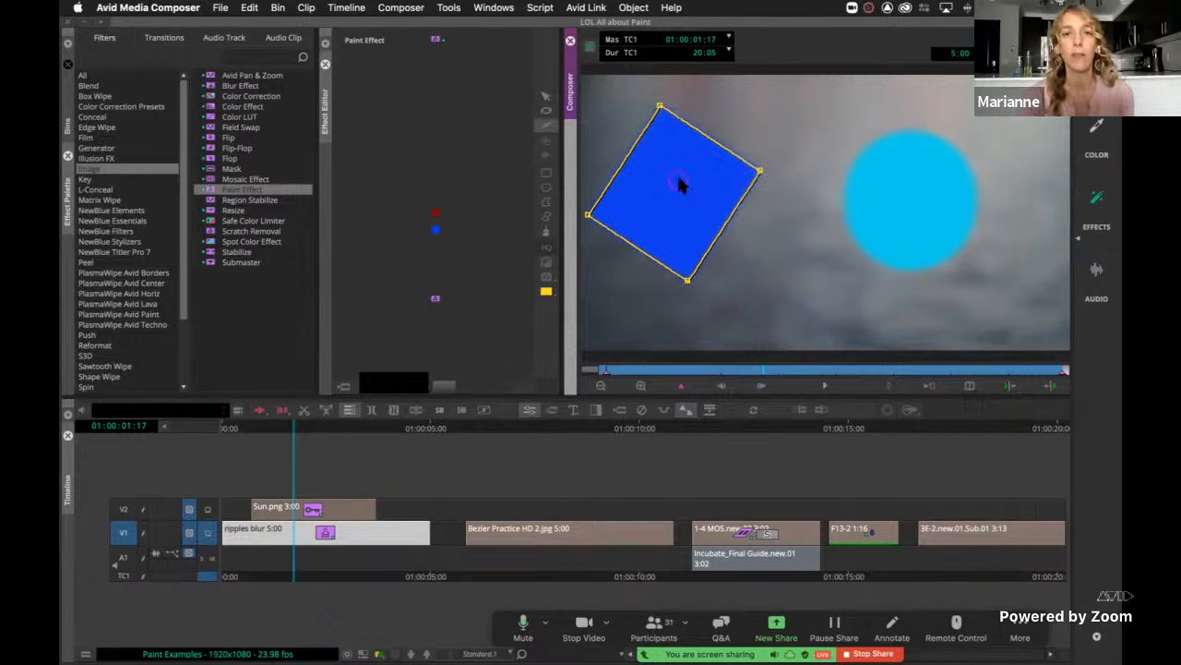
pyautogui.doubleClick(679, 182)
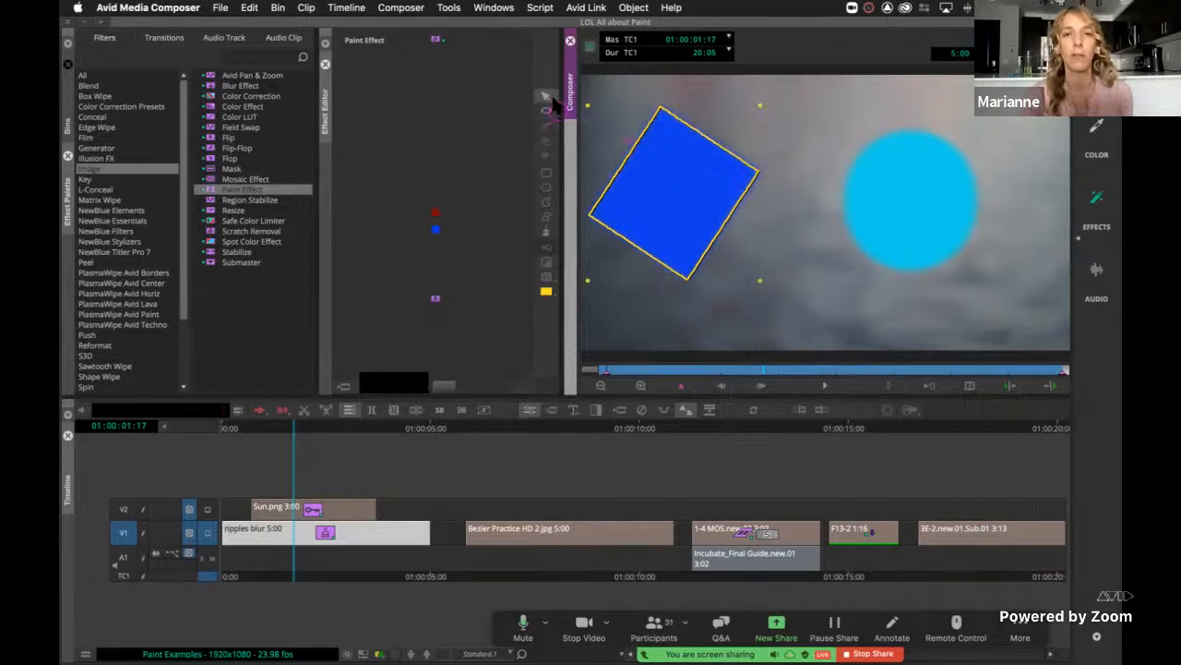
pyautogui.doubleClick(677, 186)
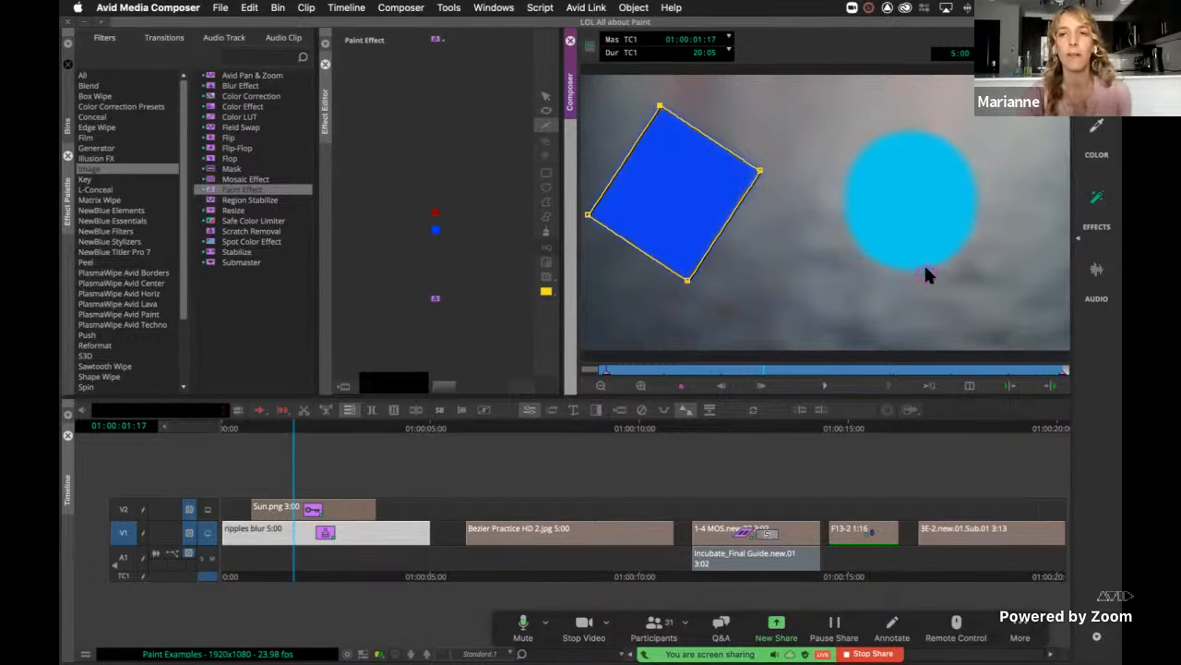
# Convert the light blue circle's four curved control points to corner points so that it forms a diamond.
pyautogui.click(908, 212)
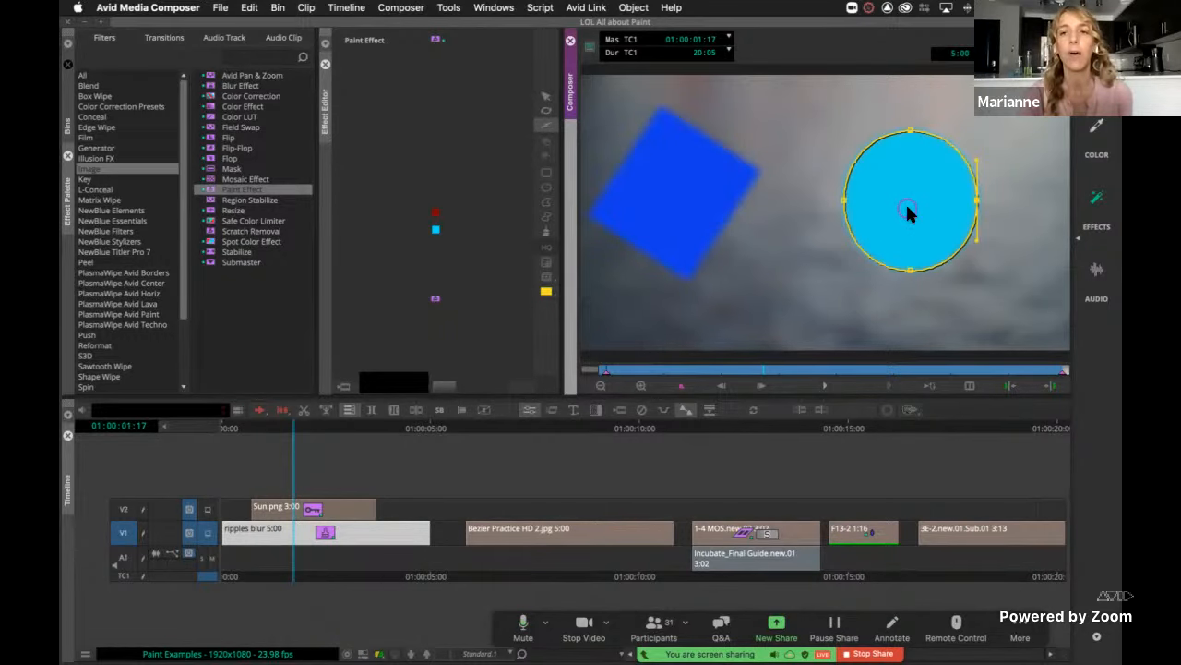
pyautogui.keyDown('alt'); pyautogui.click(909, 130); pyautogui.keyUp('alt')
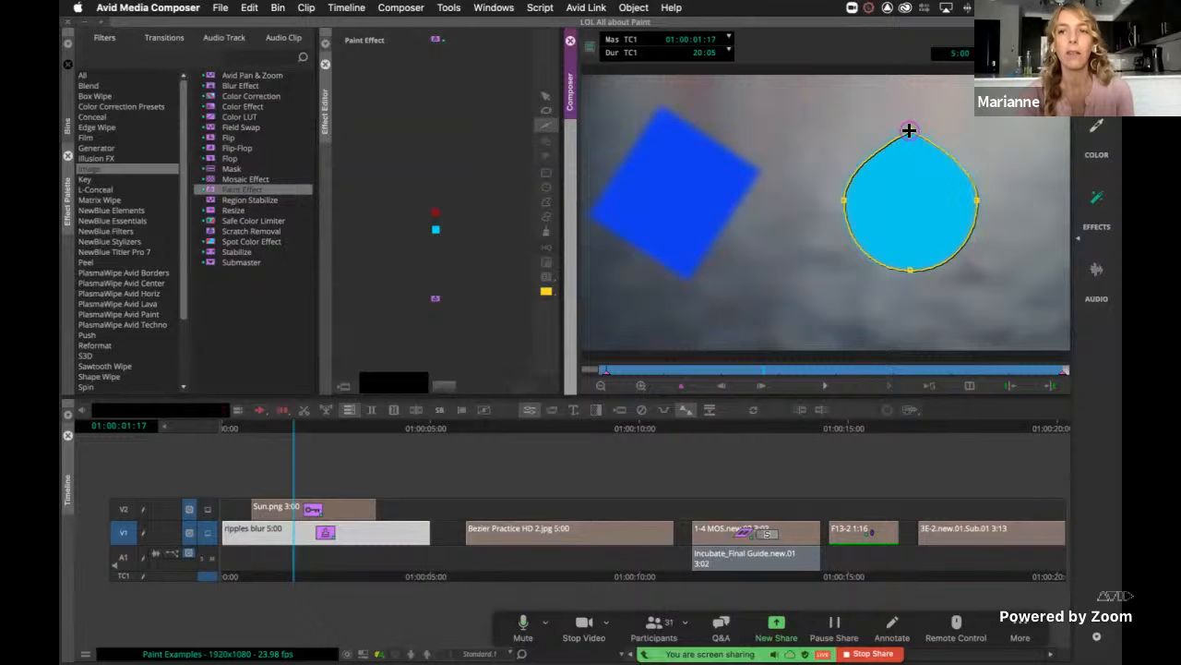
pyautogui.keyDown('alt'); pyautogui.click(844, 198); pyautogui.keyUp('alt')
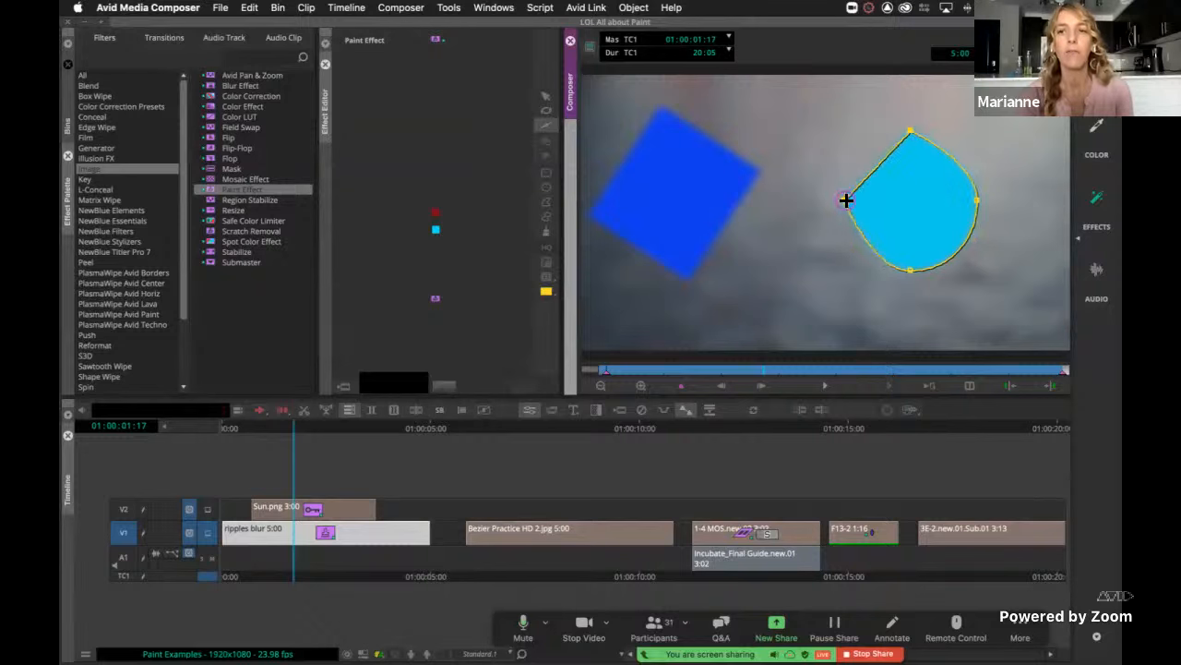
pyautogui.keyDown('alt'); pyautogui.click(909, 270); pyautogui.keyUp('alt')
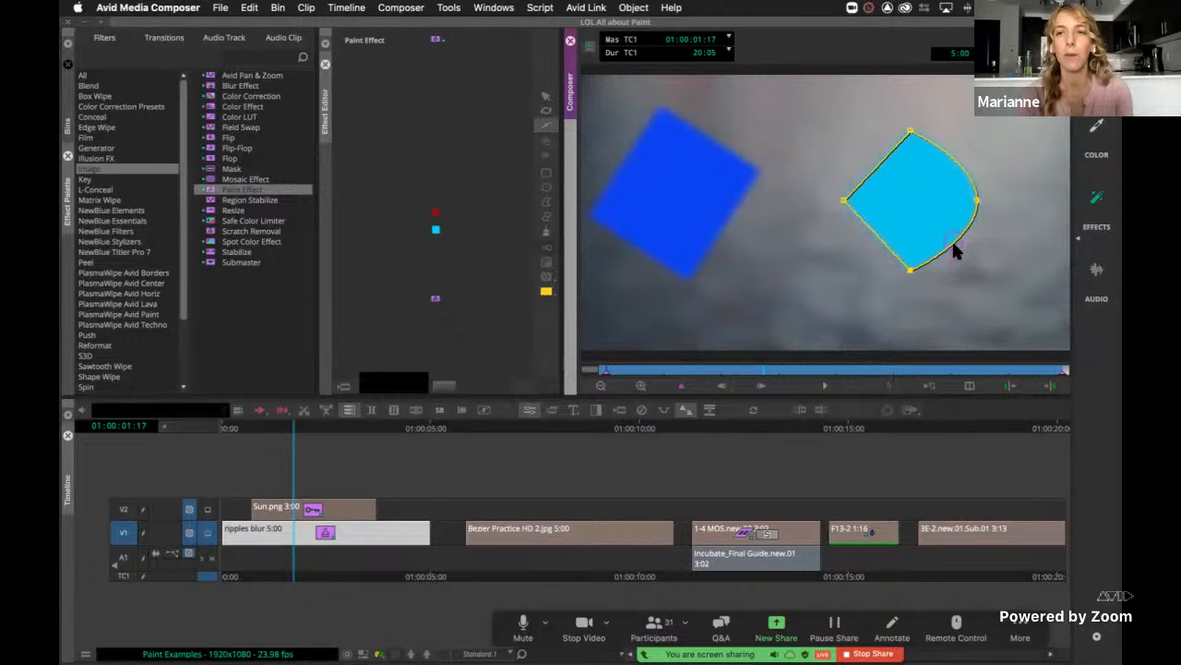
pyautogui.keyDown('alt'); pyautogui.click(975, 202); pyautogui.keyUp('alt')
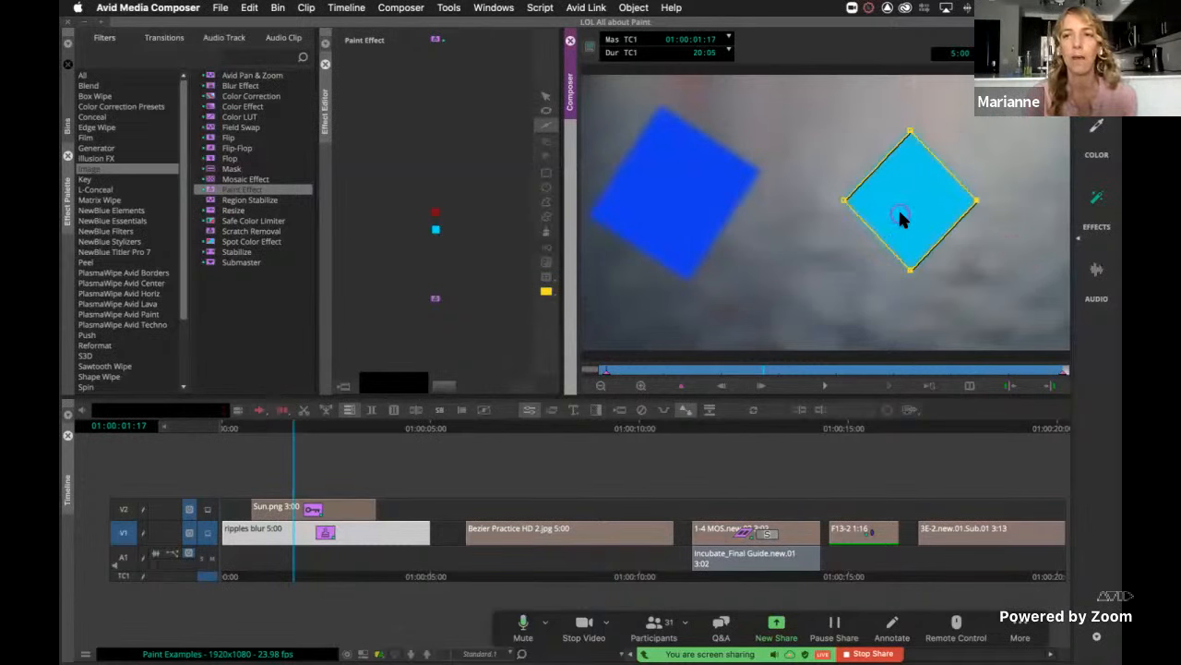
# Move the light blue diamond left so that it overlaps the blue one, and toggle it between reshape and selection modes.
pyautogui.moveTo(899, 219); pyautogui.dragTo(764, 212)
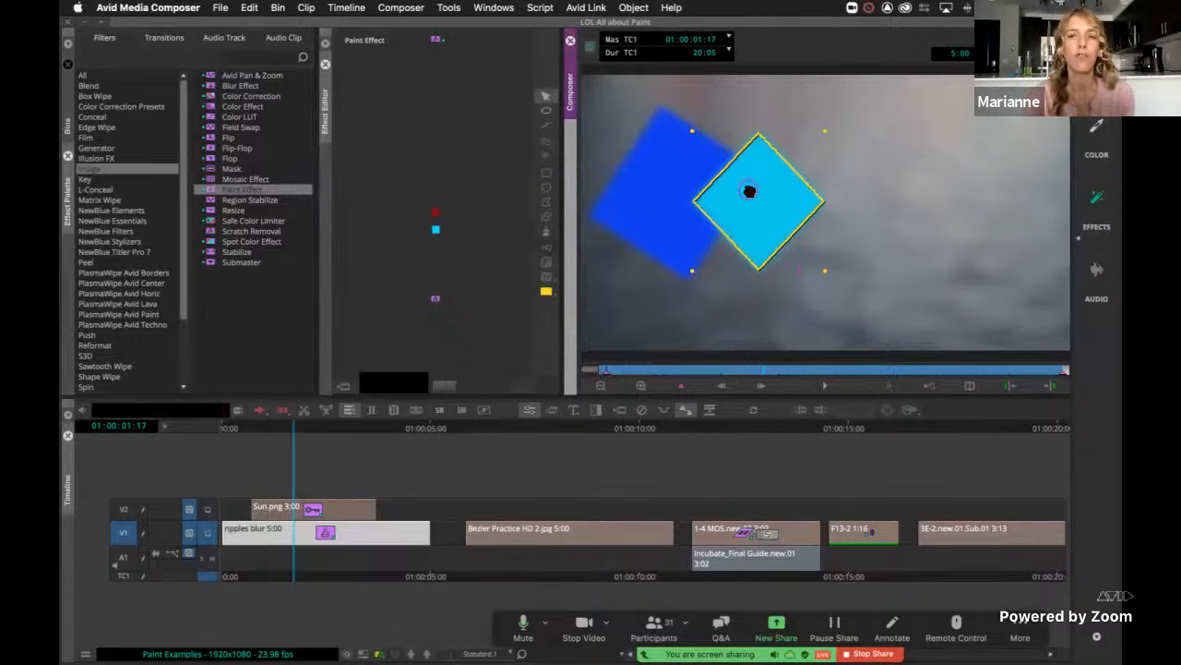
pyautogui.click(751, 191)
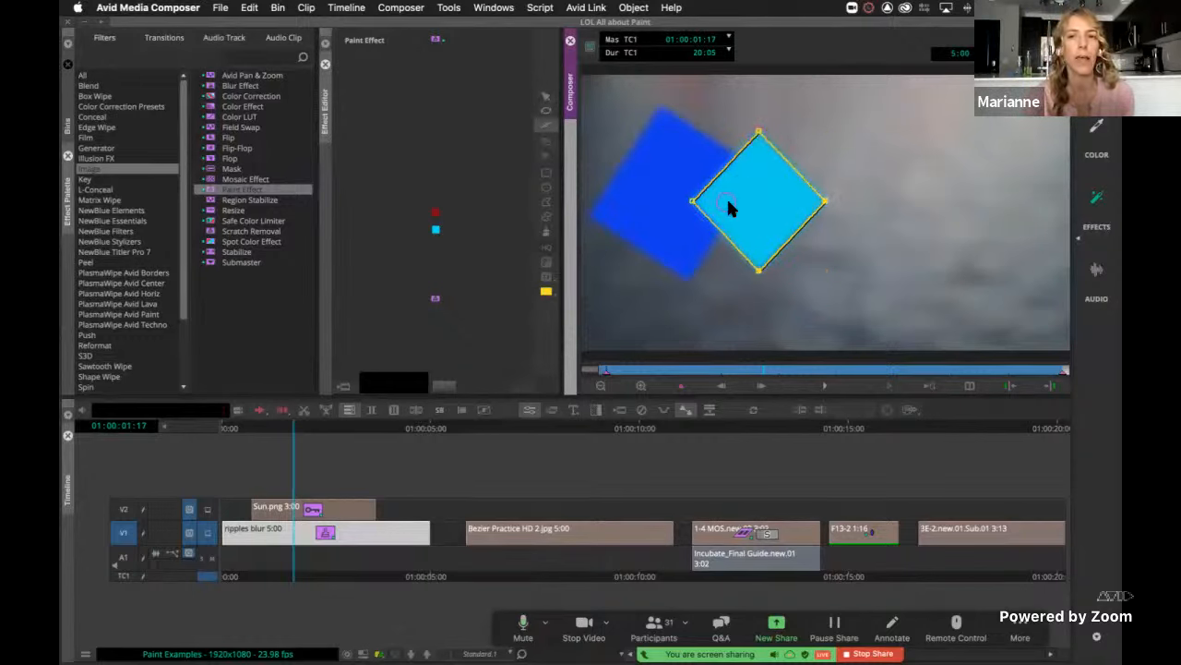
pyautogui.click(766, 204)
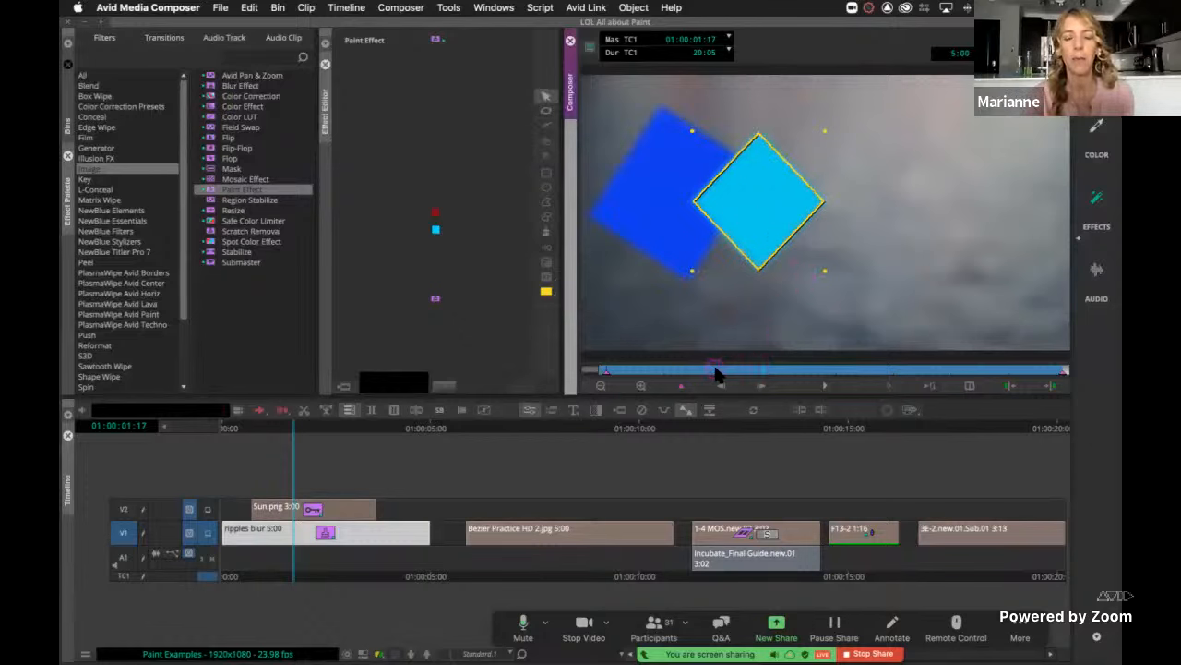
# Draw another circle to the right of both diamonds and set its hue to 212 for magenta.
pyautogui.click(547, 187)
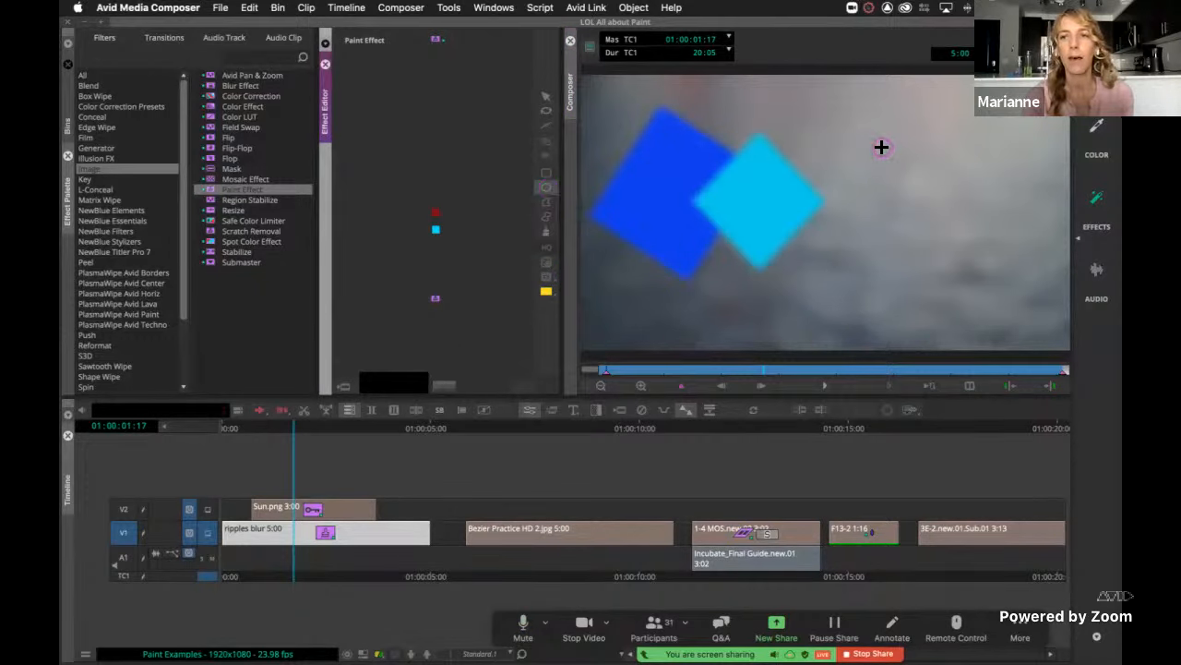
pyautogui.moveTo(883, 145)
pyautogui.mouseDown()
pyautogui.moveTo(960, 243)
pyautogui.moveTo(1024, 295)
pyautogui.mouseUp()
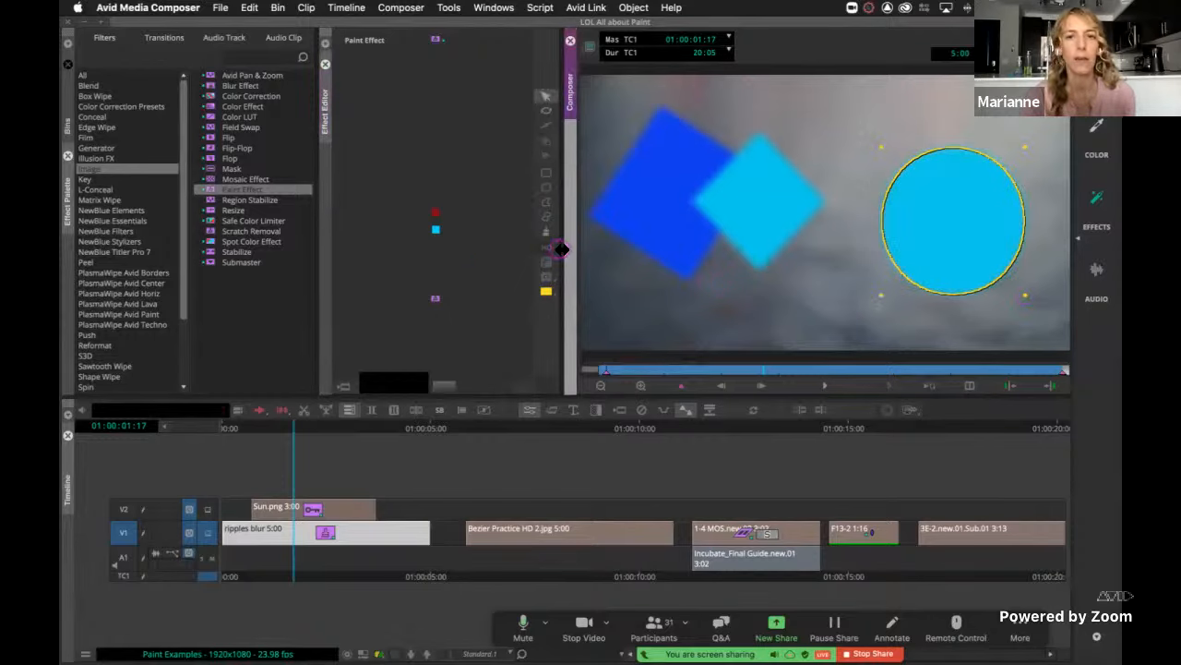
pyautogui.moveTo(567, 252); pyautogui.dragTo(746, 249)
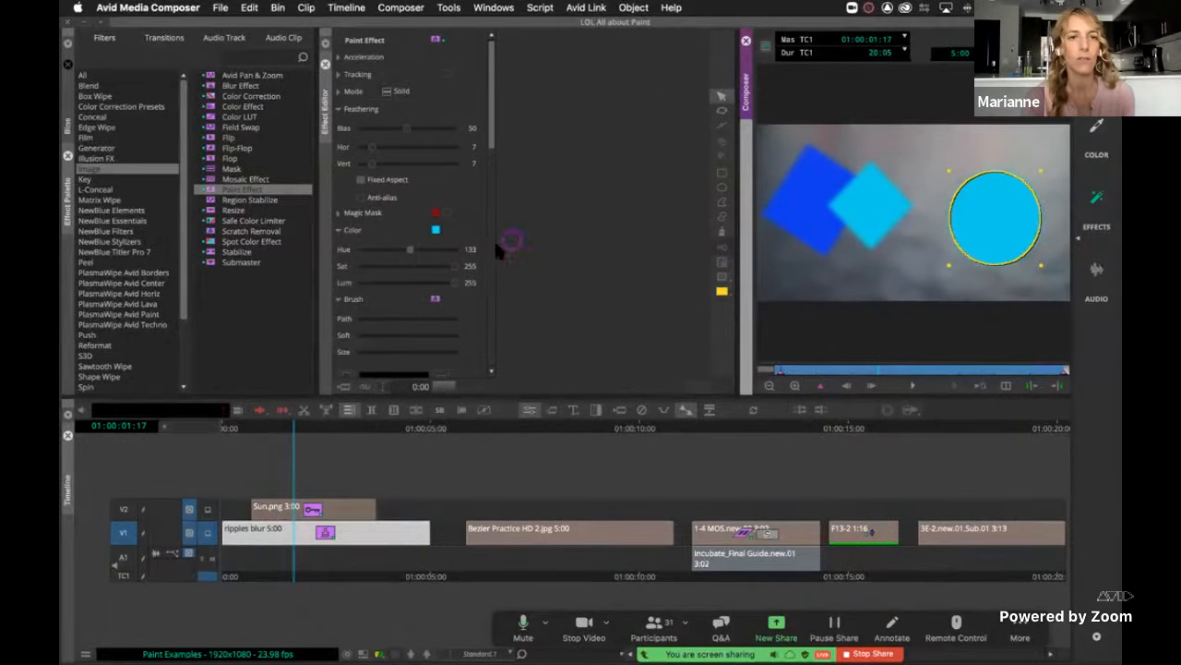
pyautogui.click(412, 253)
pyautogui.moveTo(411, 253); pyautogui.dragTo(438, 249)
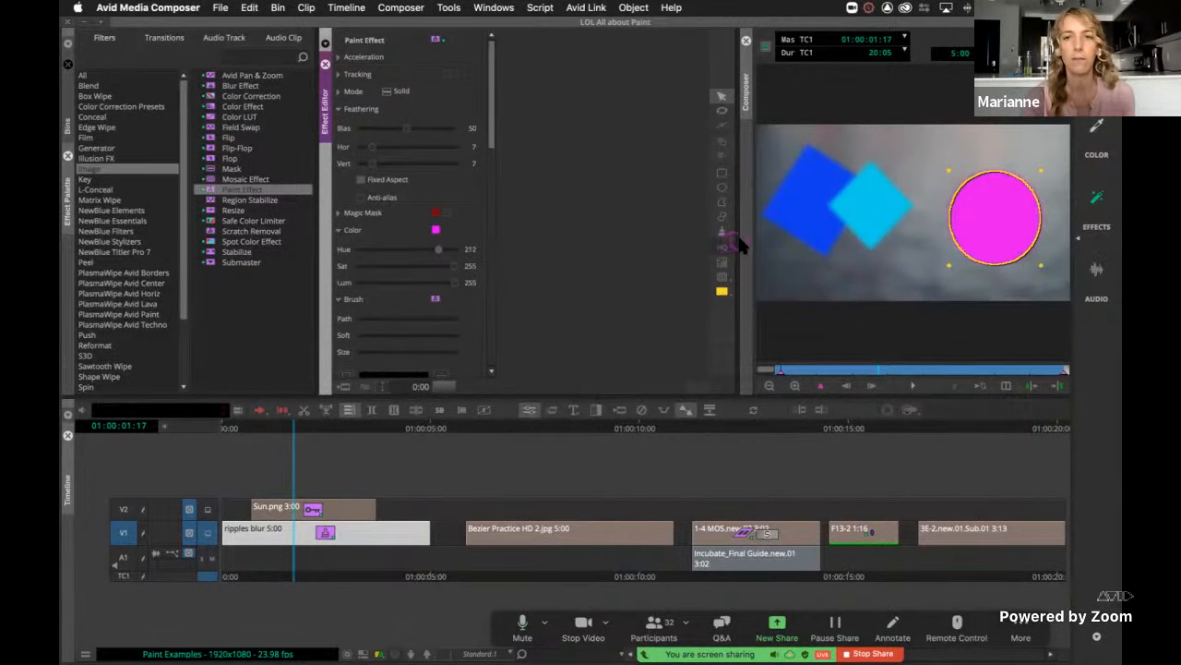
pyautogui.moveTo(742, 245); pyautogui.dragTo(524, 231)
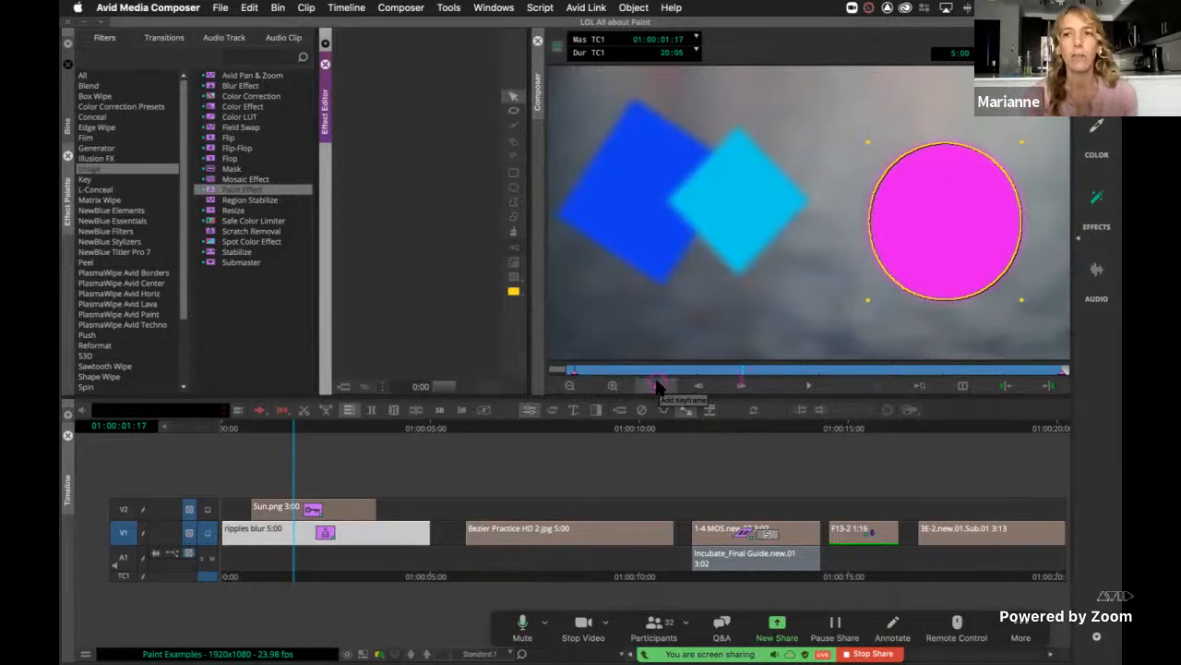
# Add a keyframe for the magenta circle at 01:00:01:12 and check the effect at its start, middle and end keyframes.
pyautogui.click(723, 371)
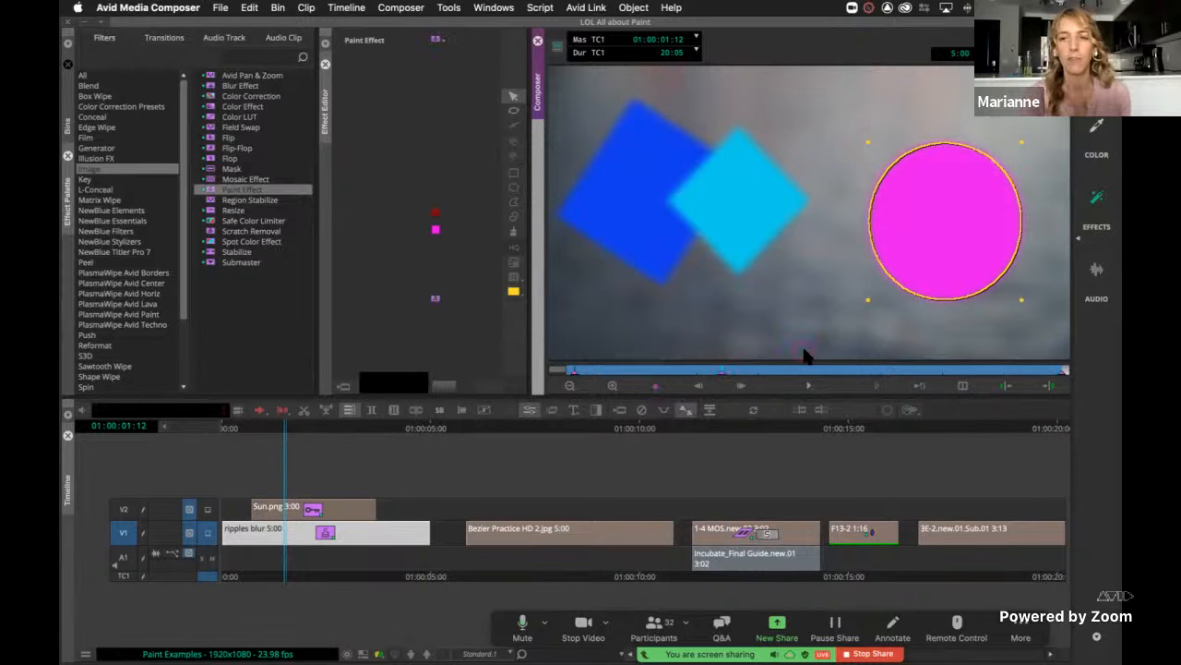
pyautogui.click(570, 371)
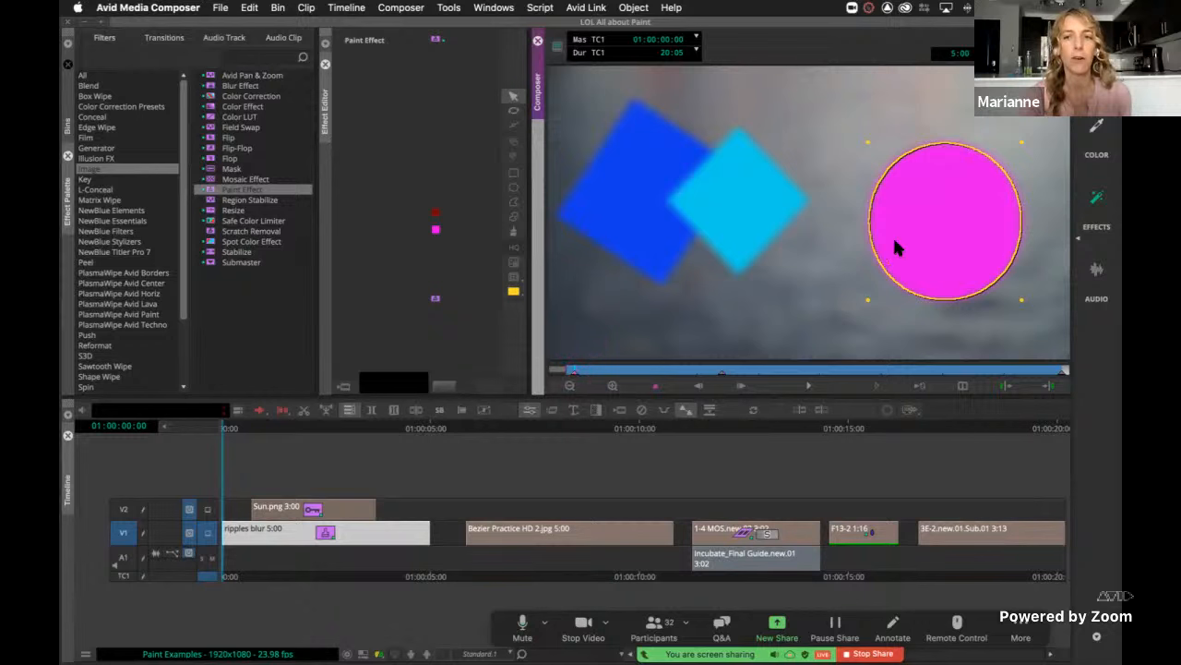
pyautogui.click(723, 371)
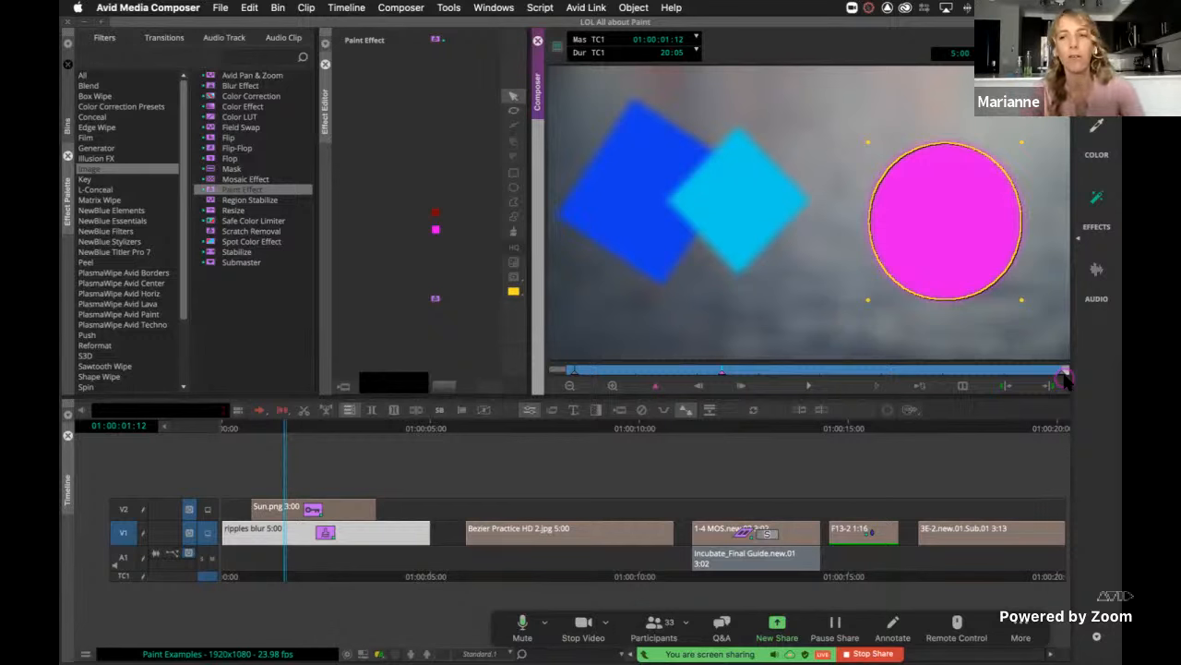
pyautogui.click(1063, 373)
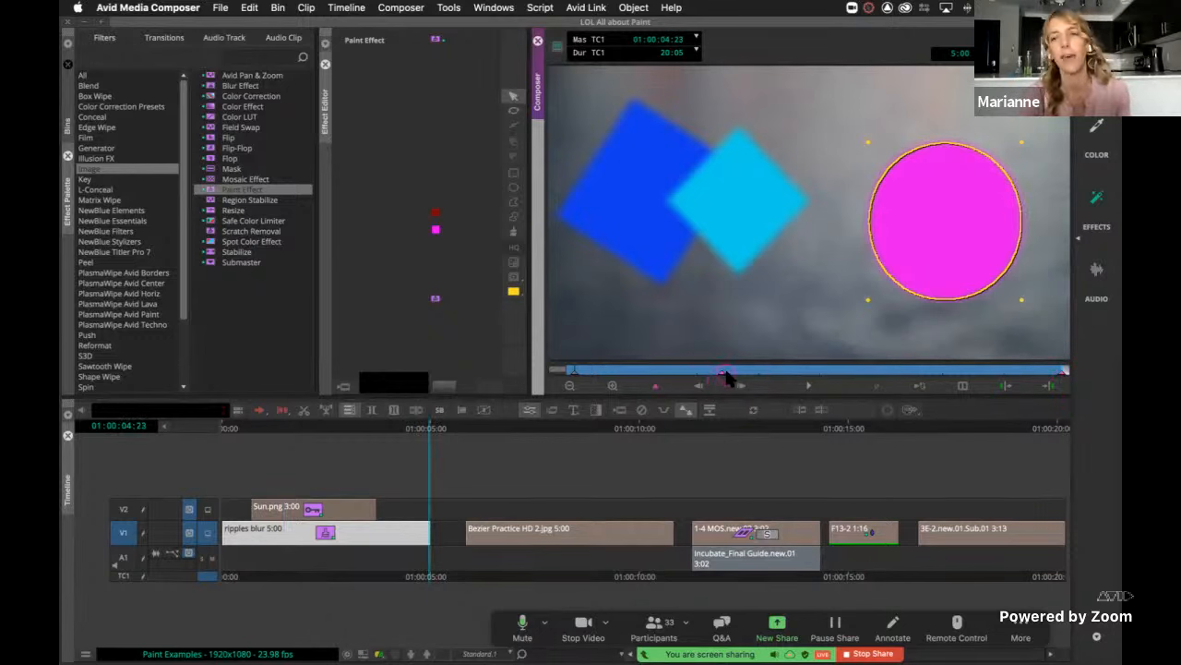
# Reshape the magenta circle into a heart at 01:00:04:23 with a pointed bottom, a lowered top point and two upward curve handles.
pyautogui.doubleClick(935, 226)
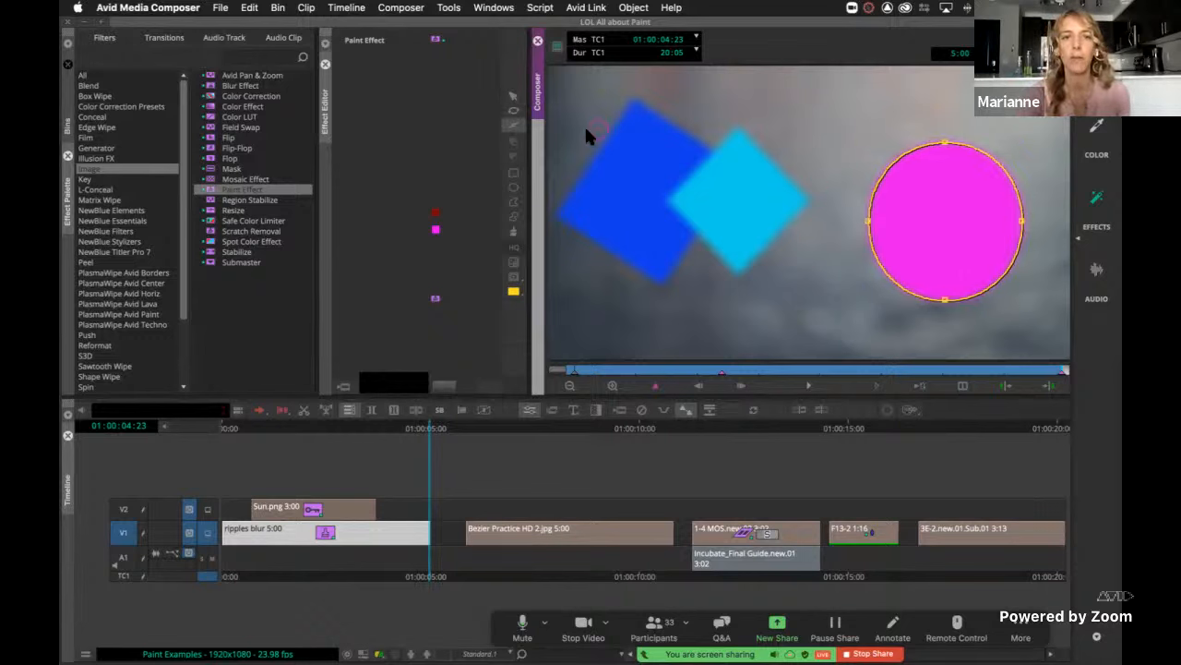
pyautogui.keyDown('alt'); pyautogui.click(946, 300); pyautogui.keyUp('alt')
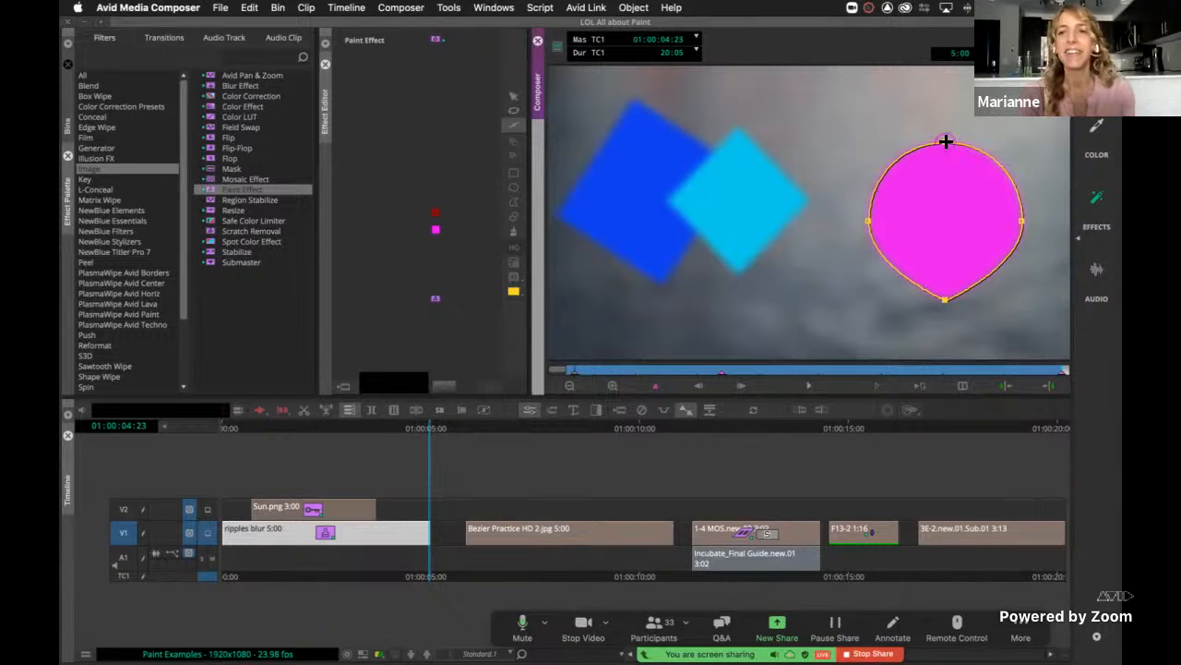
pyautogui.moveTo(946, 141); pyautogui.dragTo(950, 242)
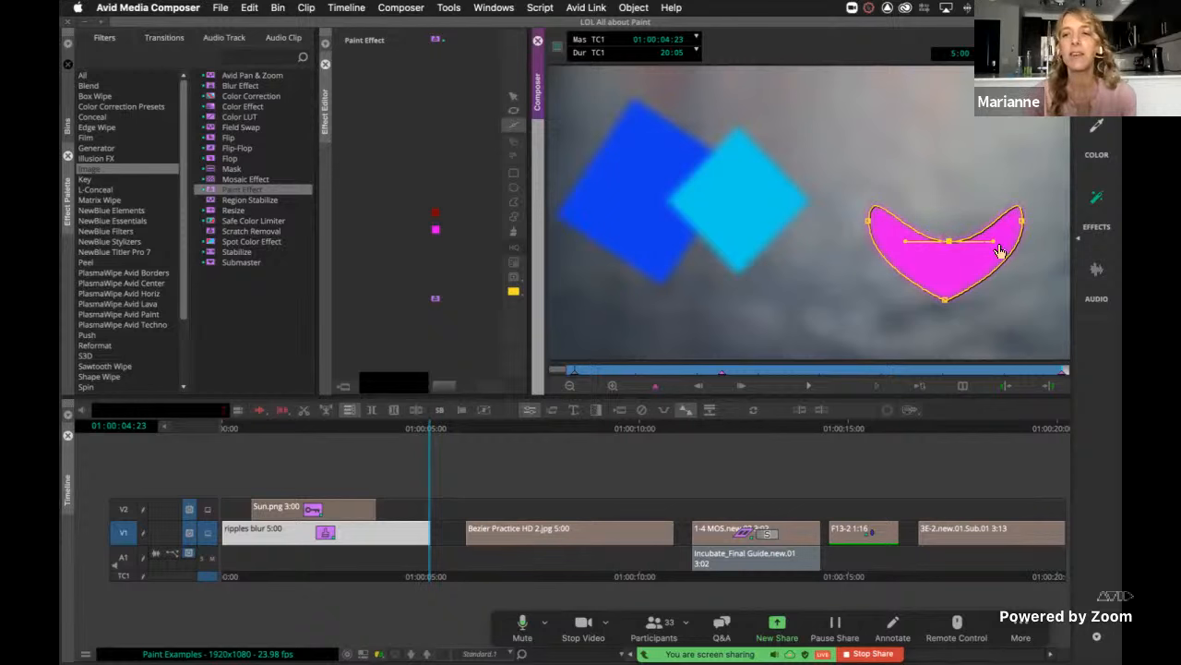
pyautogui.moveTo(994, 244); pyautogui.dragTo(937, 304)
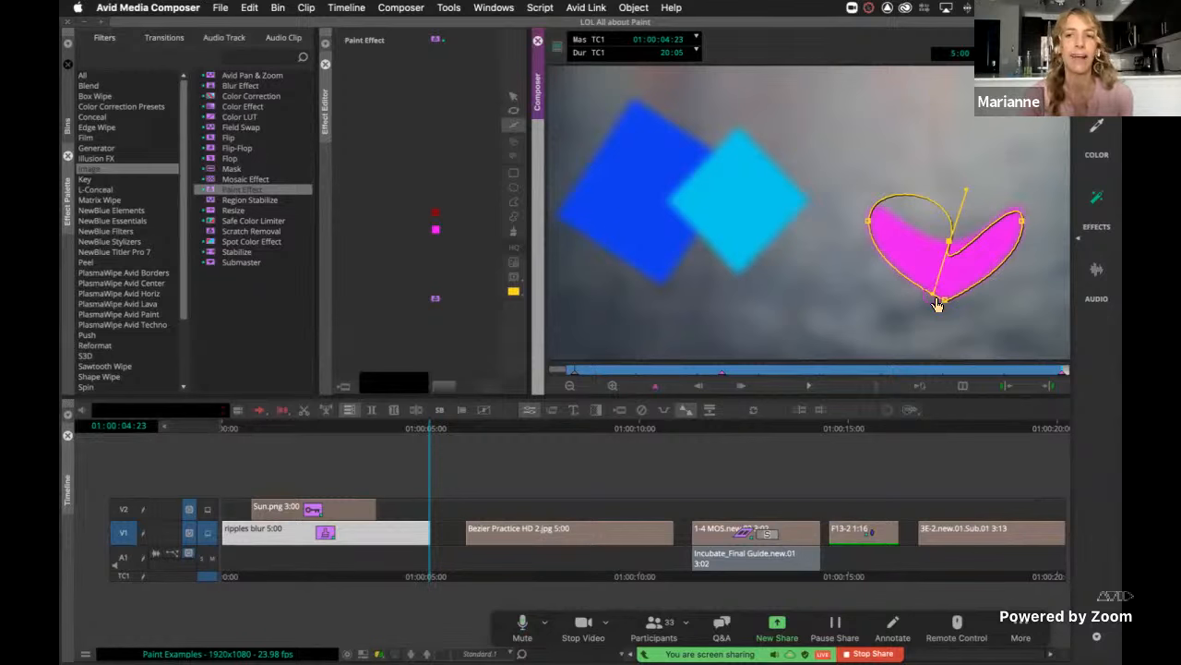
pyautogui.moveTo(937, 304); pyautogui.dragTo(976, 252)
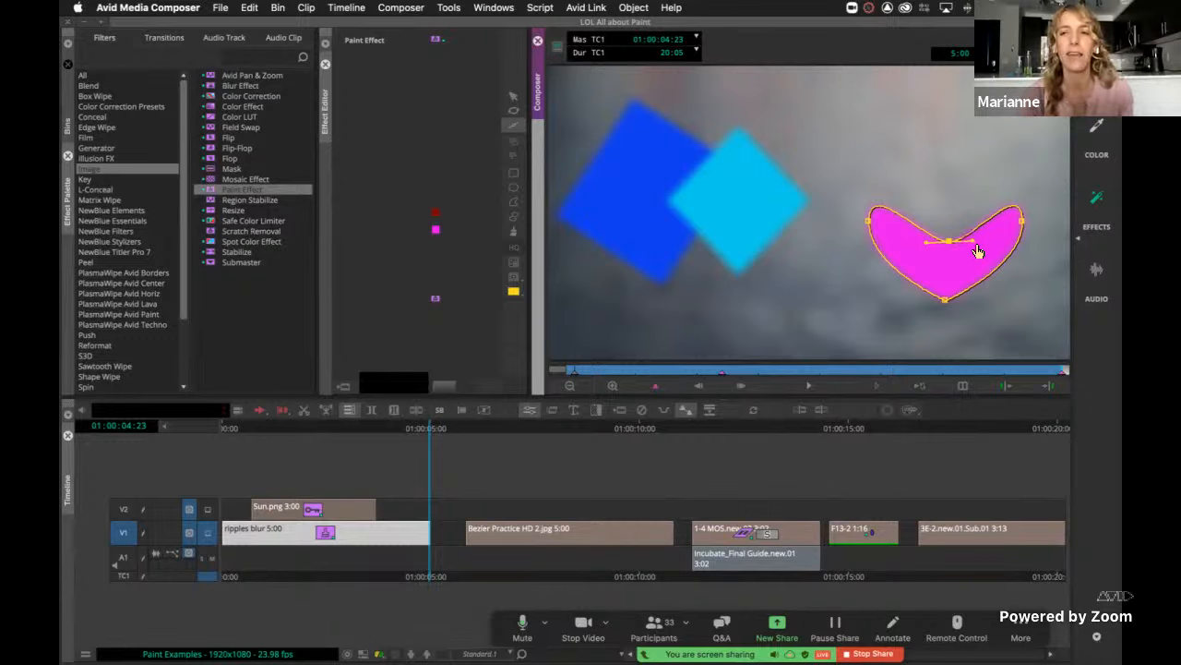
pyautogui.moveTo(978, 251); pyautogui.dragTo(958, 190)
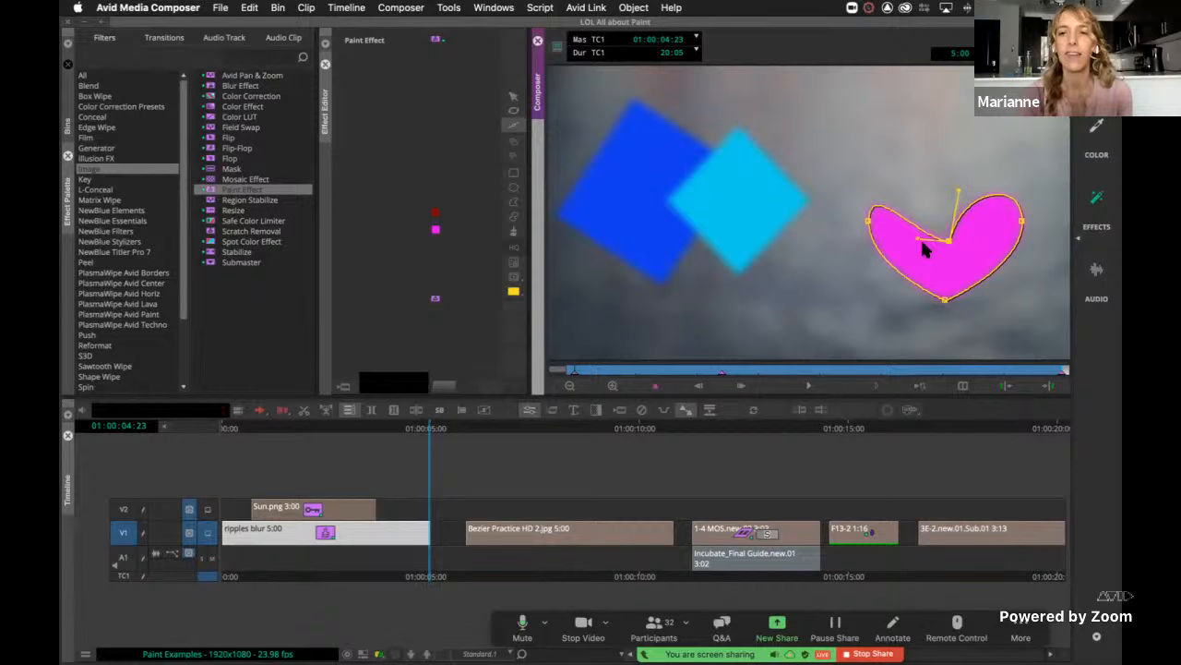
pyautogui.moveTo(922, 245); pyautogui.dragTo(938, 159)
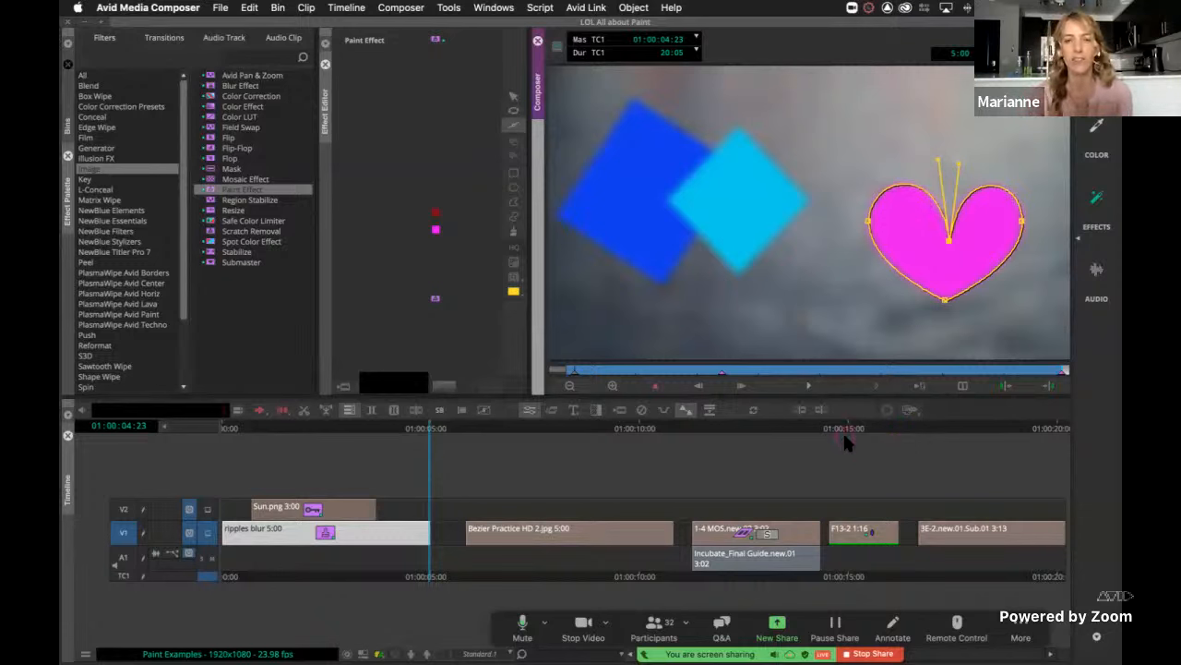
# Review the magenta shape's change from circle to heart by scrubbing and playing the effect from its start, and park at 01:00:02:13.
pyautogui.click(621, 369)
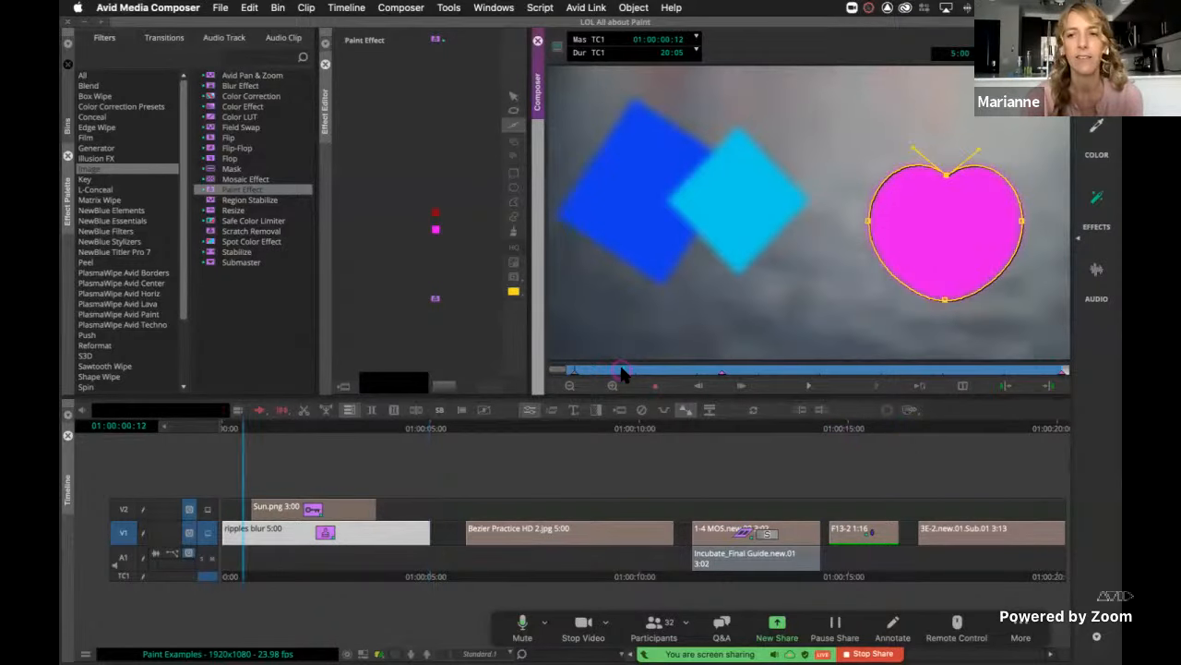
pyautogui.moveTo(621, 372); pyautogui.dragTo(604, 369)
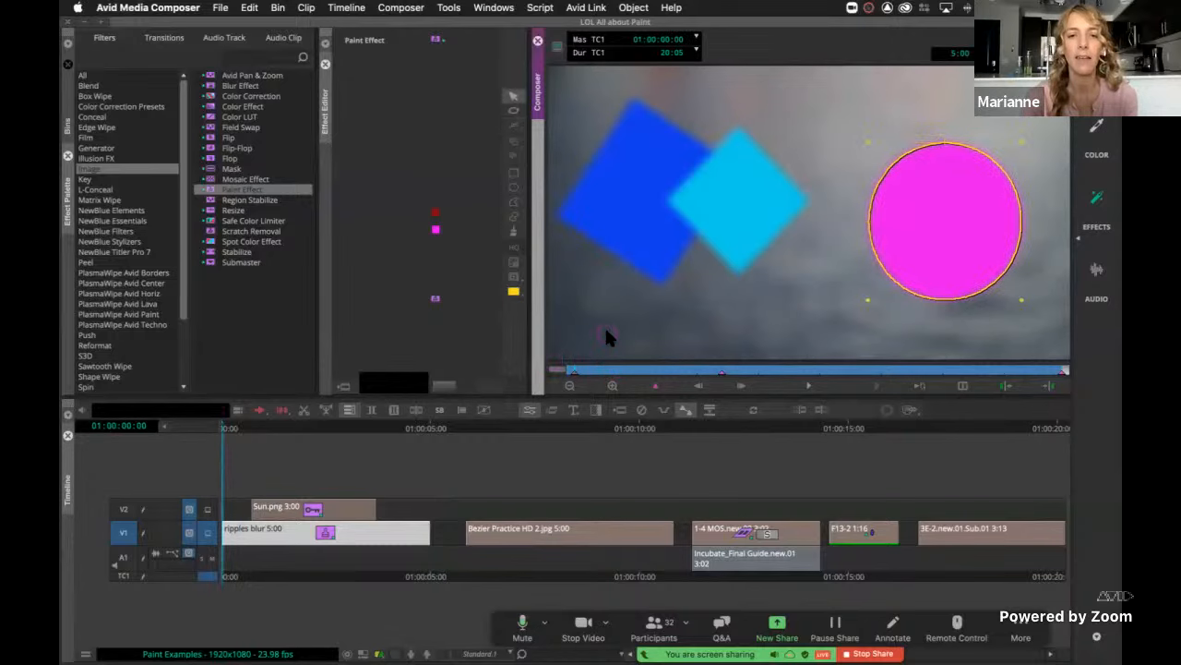
pyautogui.press('space')
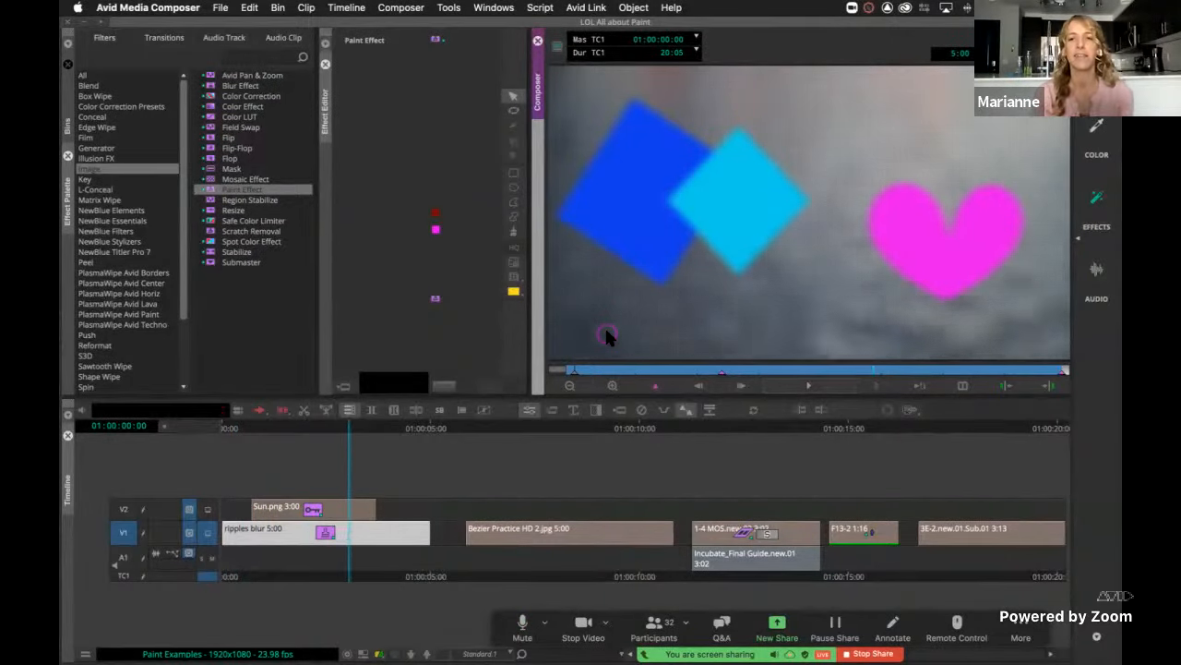
pyautogui.press('space')
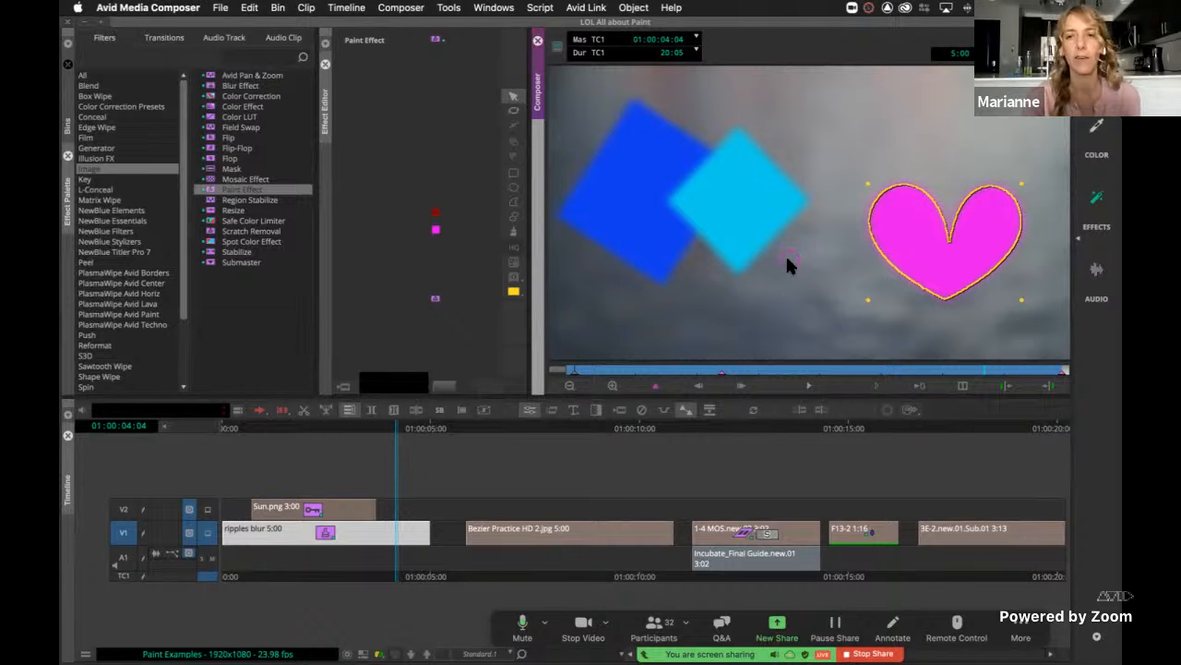
pyautogui.click(702, 371)
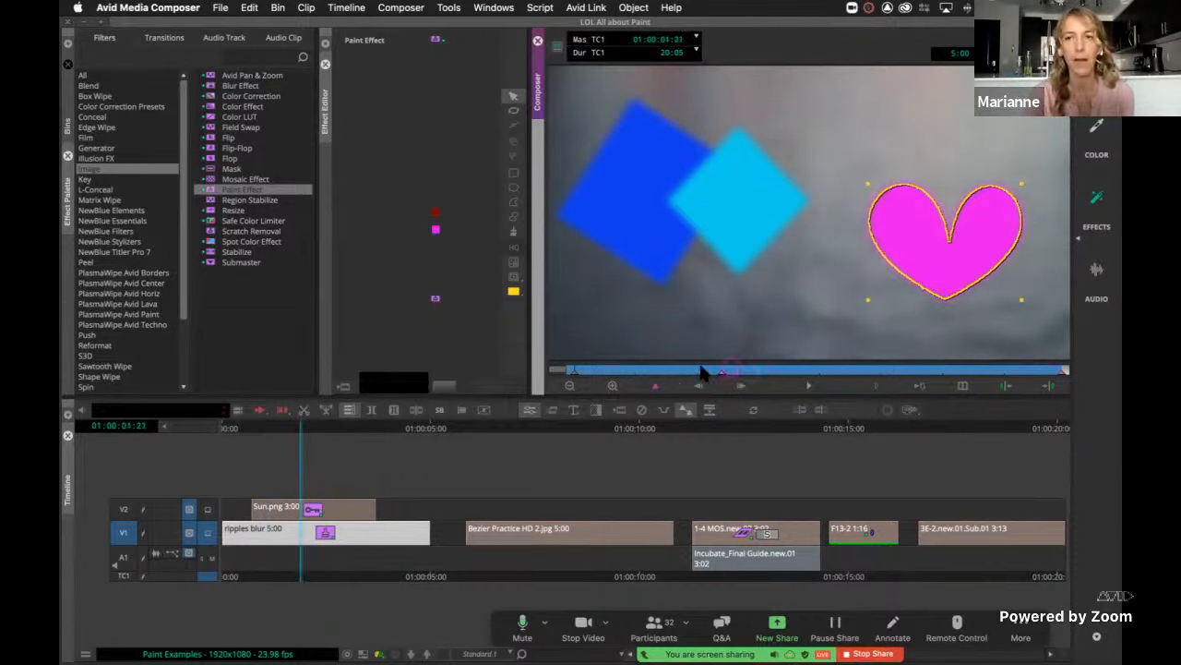
pyautogui.click(824, 389)
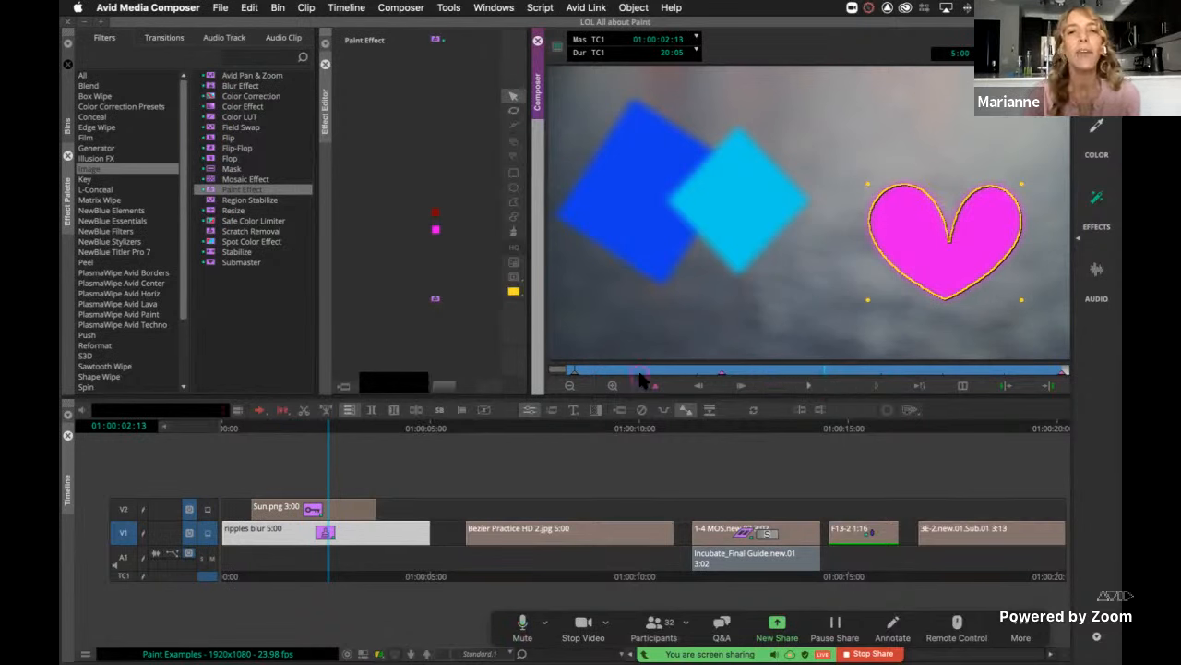
# Draw a freehand curved magenta shape with the Curve tool between the light blue diamond and the heart.
pyautogui.click(514, 222)
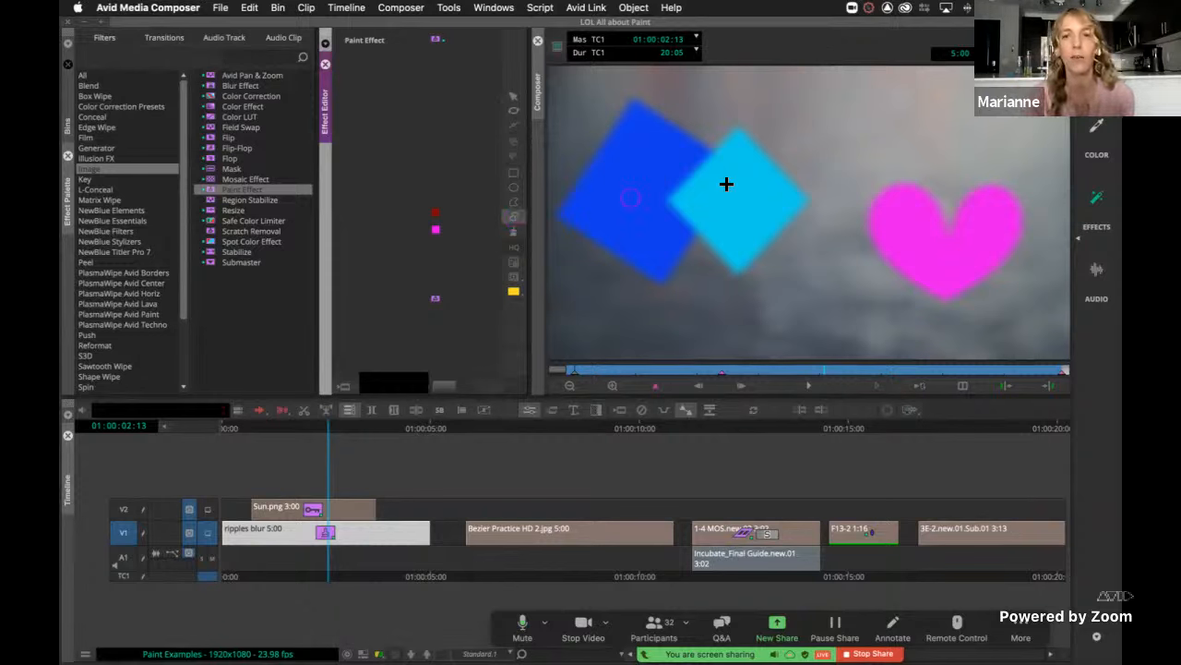
pyautogui.click(817, 127)
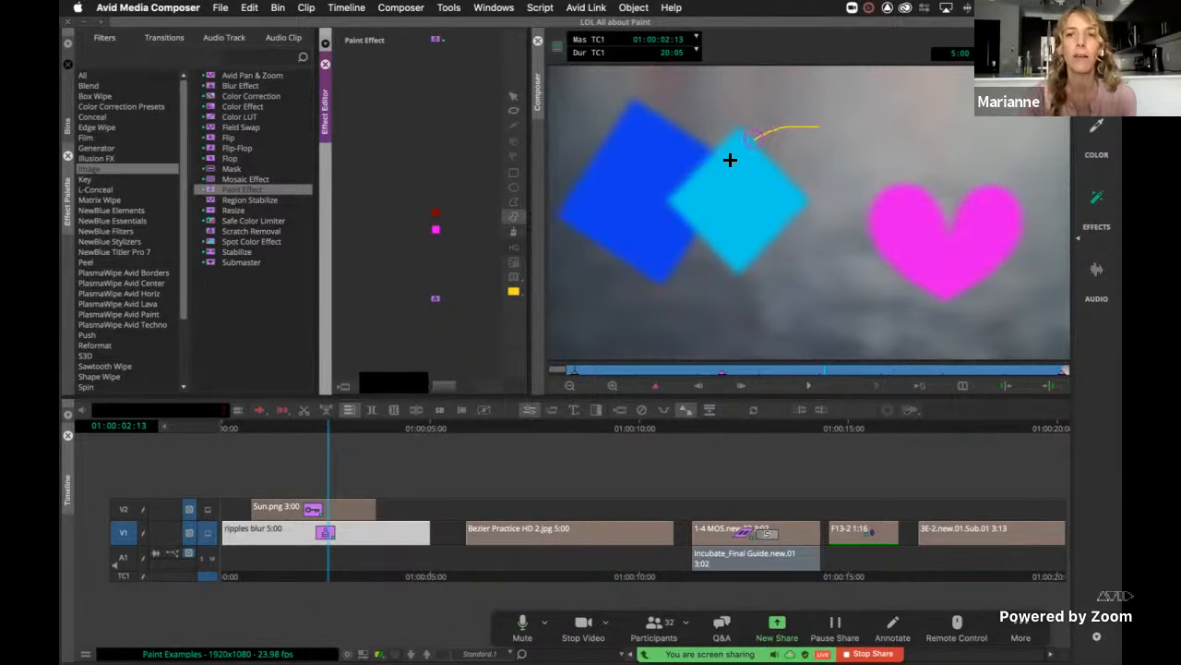
pyautogui.moveTo(730, 159)
pyautogui.mouseDown()
pyautogui.moveTo(751, 213)
pyautogui.moveTo(802, 229)
pyautogui.moveTo(782, 272)
pyautogui.moveTo(738, 309)
pyautogui.moveTo(768, 320)
pyautogui.moveTo(828, 298)
pyautogui.moveTo(865, 159)
pyautogui.moveTo(828, 130)
pyautogui.moveTo(795, 156)
pyautogui.moveTo(744, 151)
pyautogui.mouseUp()
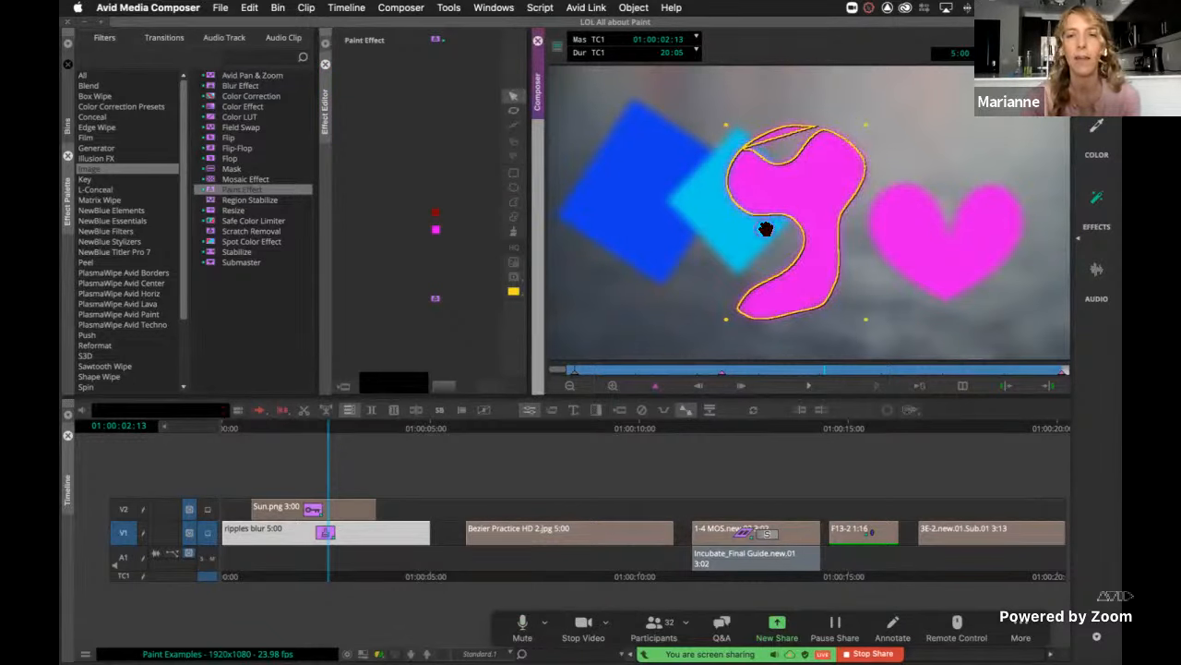
# Reshape the freehand shape by moving several of its upper control points, and delete the shape.
pyautogui.click(791, 201)
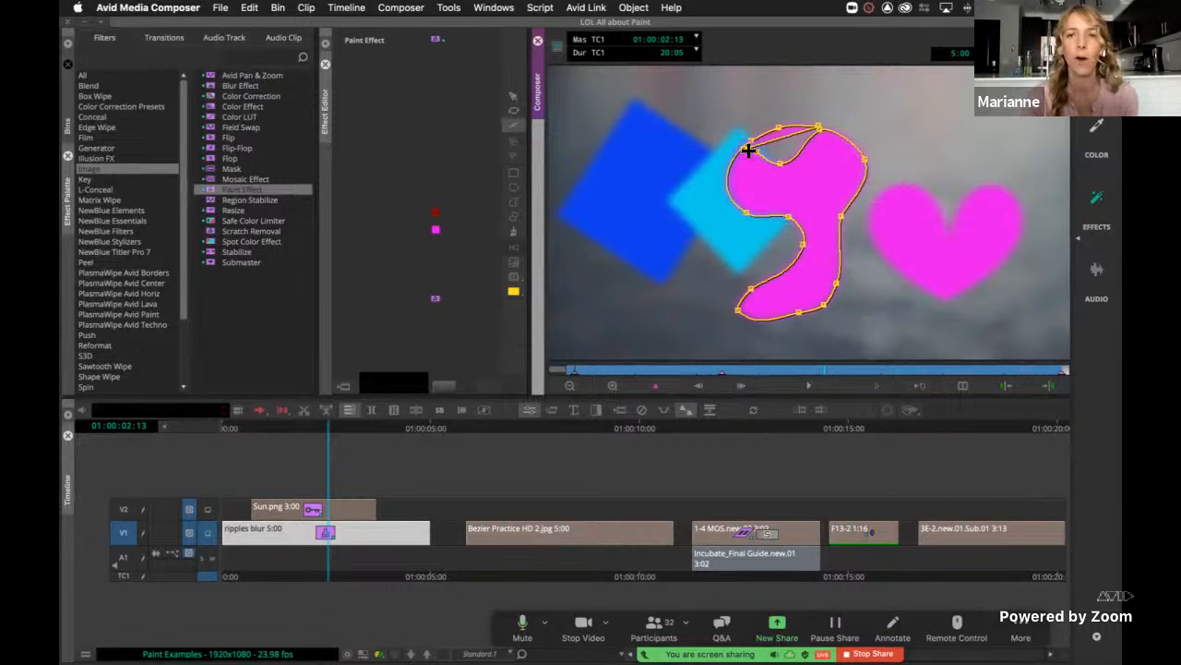
pyautogui.moveTo(748, 150); pyautogui.dragTo(826, 140)
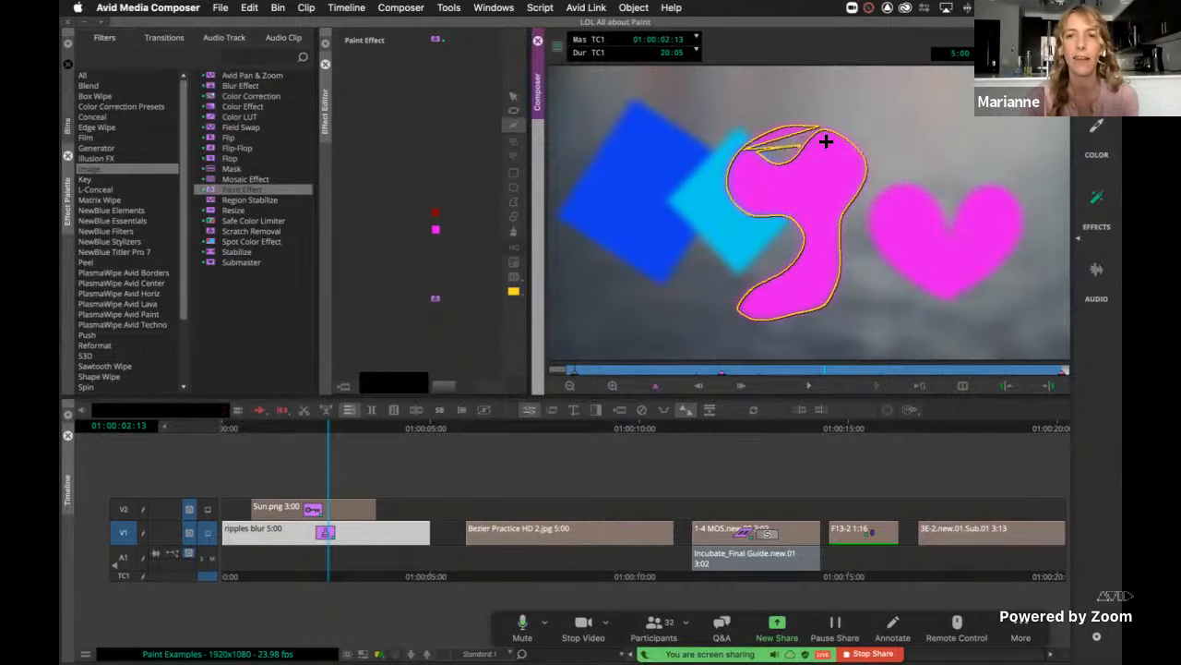
pyautogui.click(770, 191)
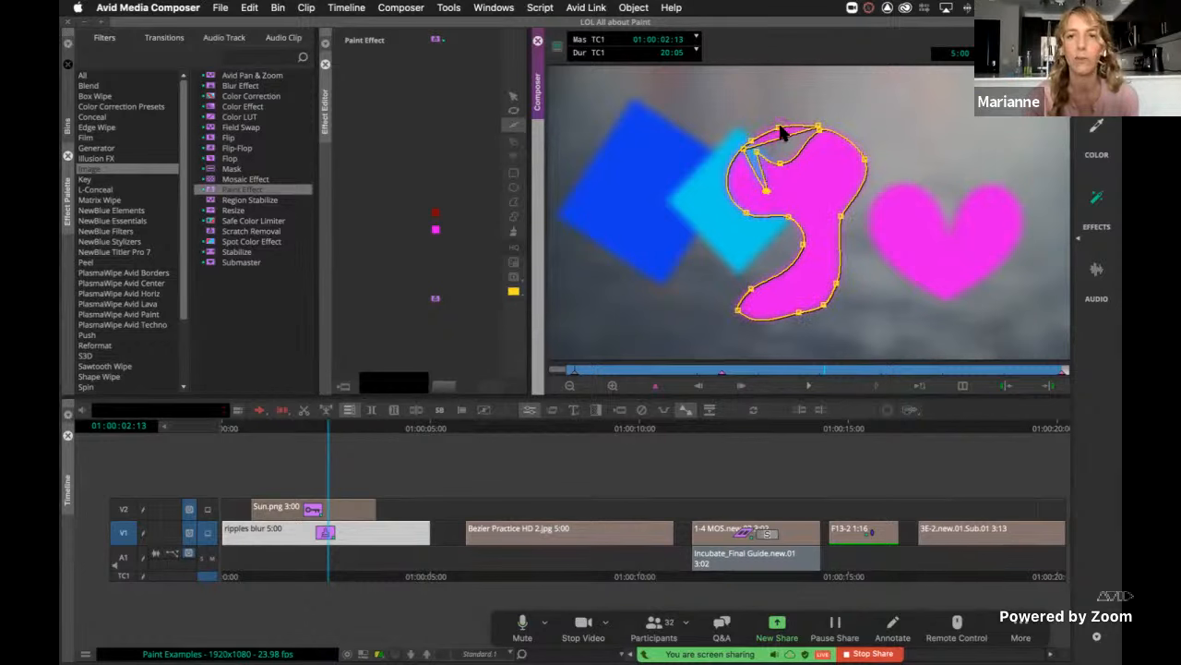
pyautogui.moveTo(795, 95); pyautogui.dragTo(727, 95)
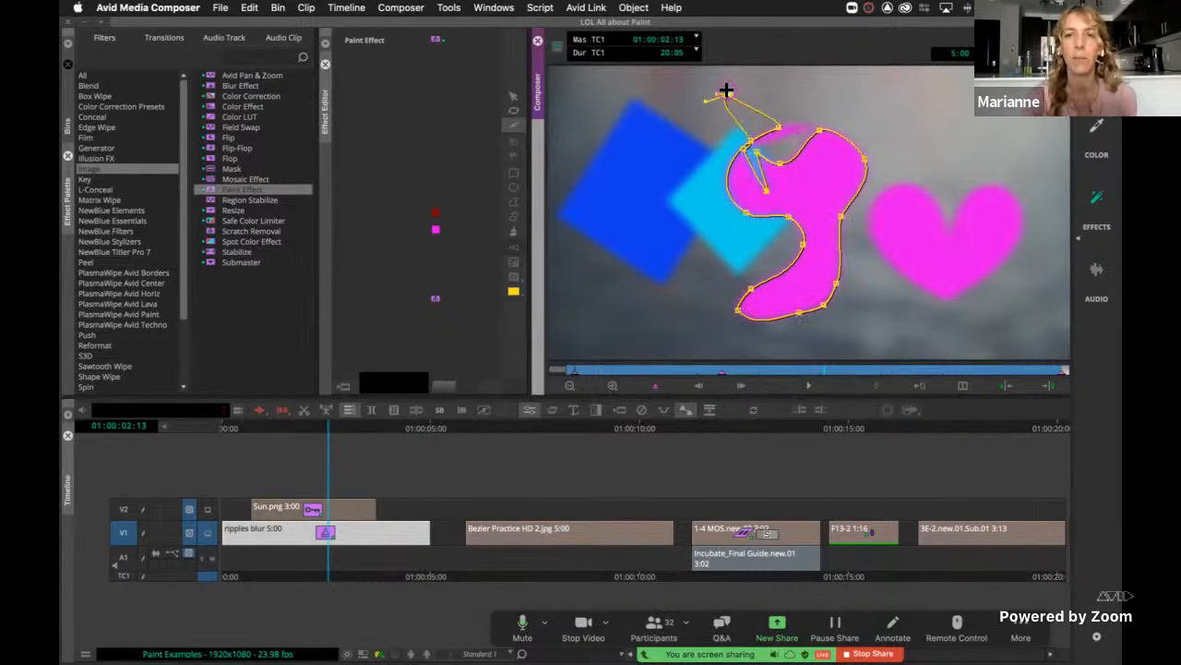
pyautogui.click(805, 185)
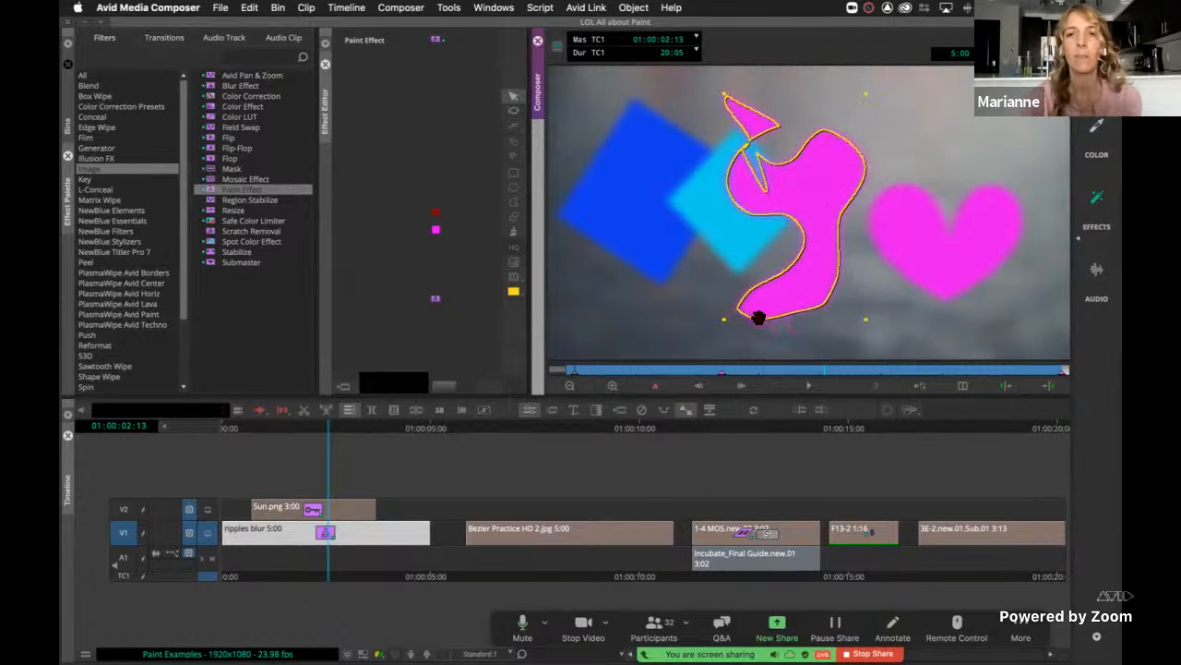
pyautogui.doubleClick(818, 177)
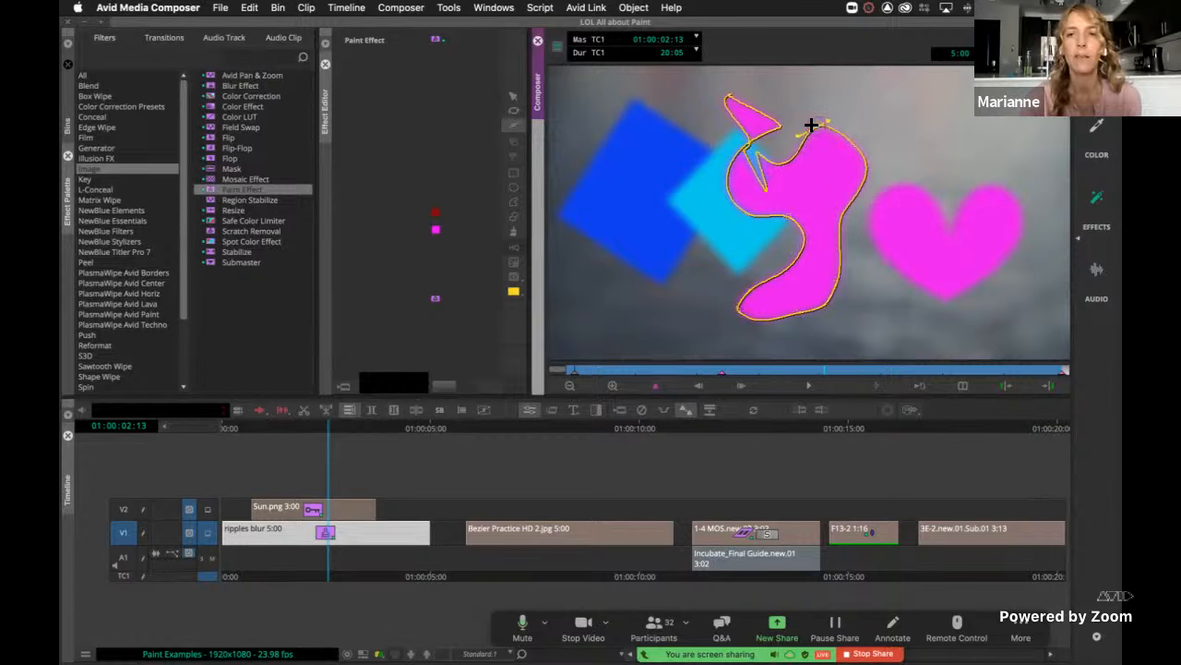
pyautogui.moveTo(812, 127); pyautogui.dragTo(809, 118)
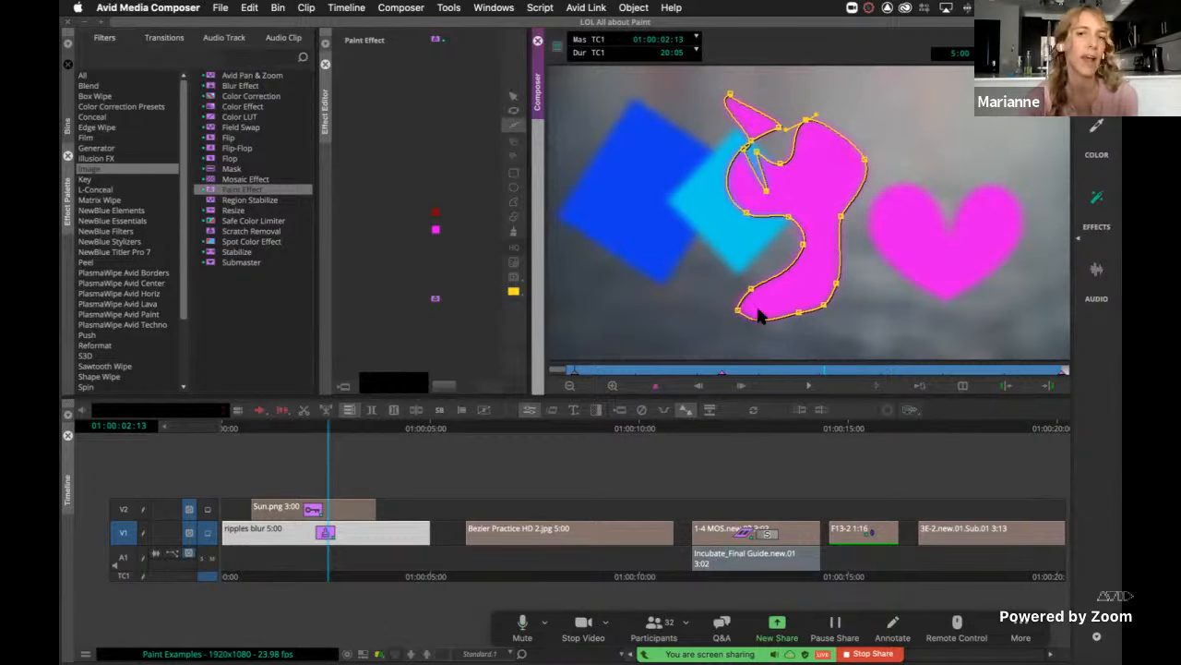
pyautogui.click(822, 185)
pyautogui.press('Delete')
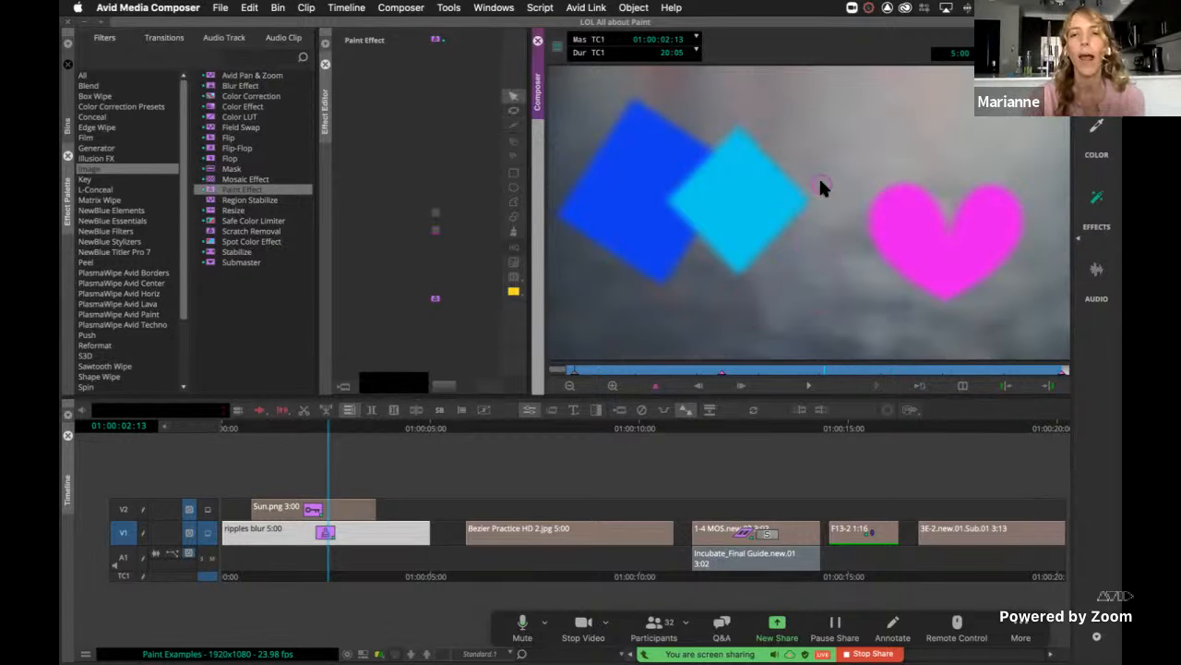
# Draw a closed triangle with the Polygon tool between the light blue diamond and the heart.
pyautogui.click(513, 205)
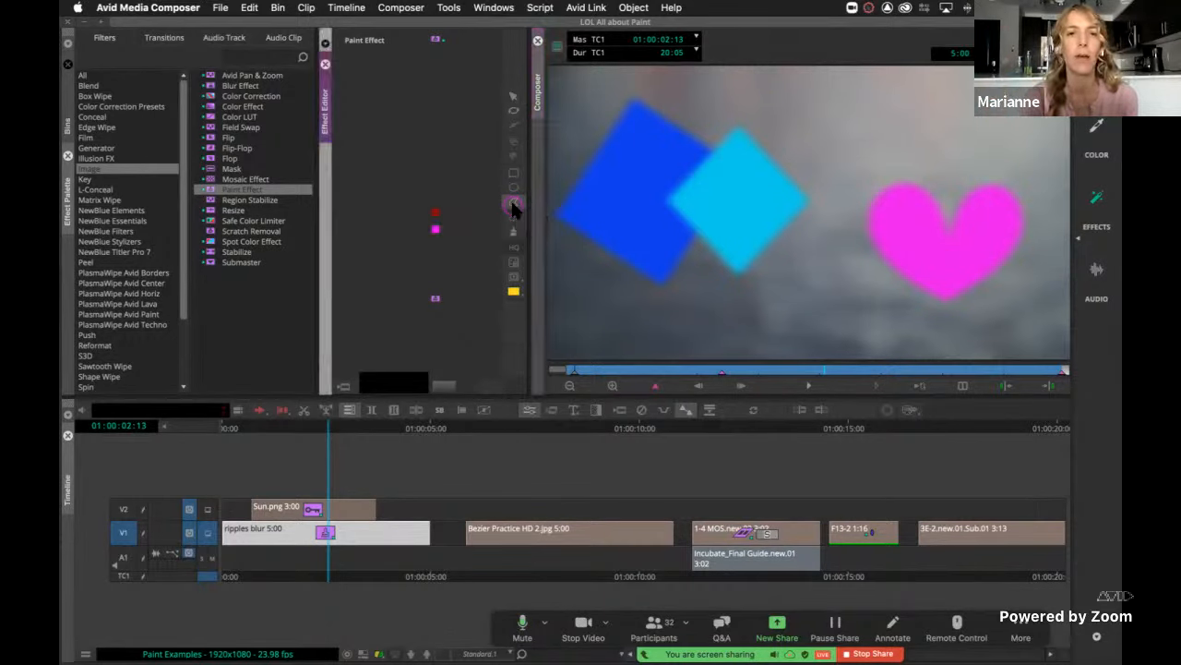
pyautogui.click(786, 125)
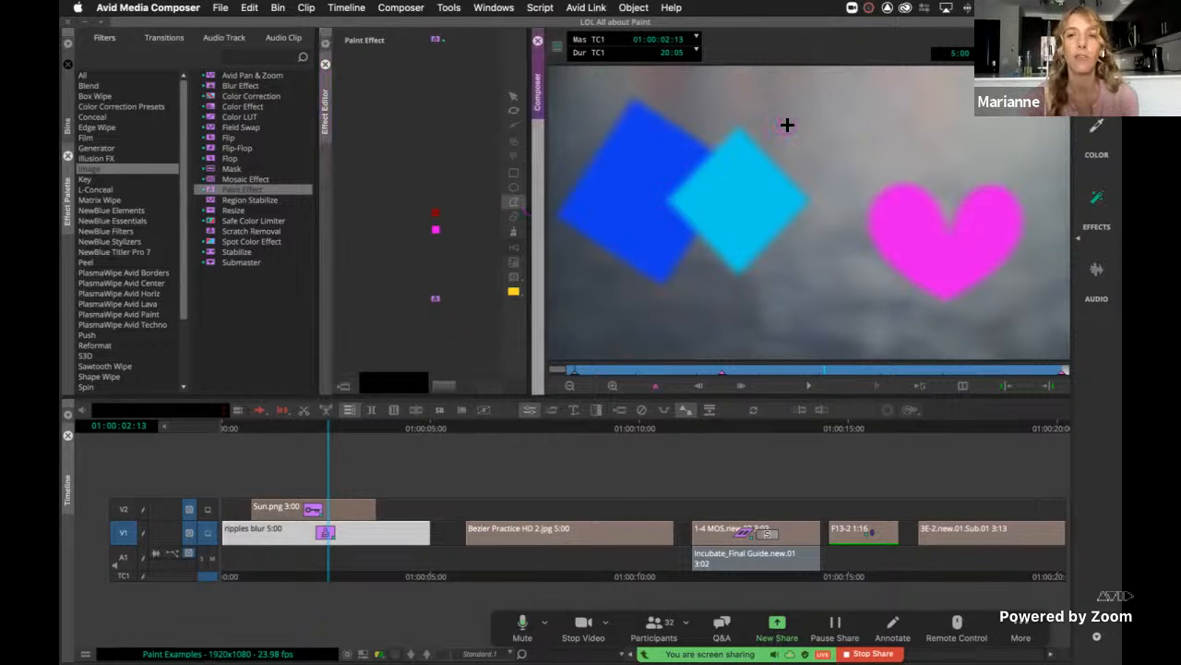
pyautogui.click(726, 250)
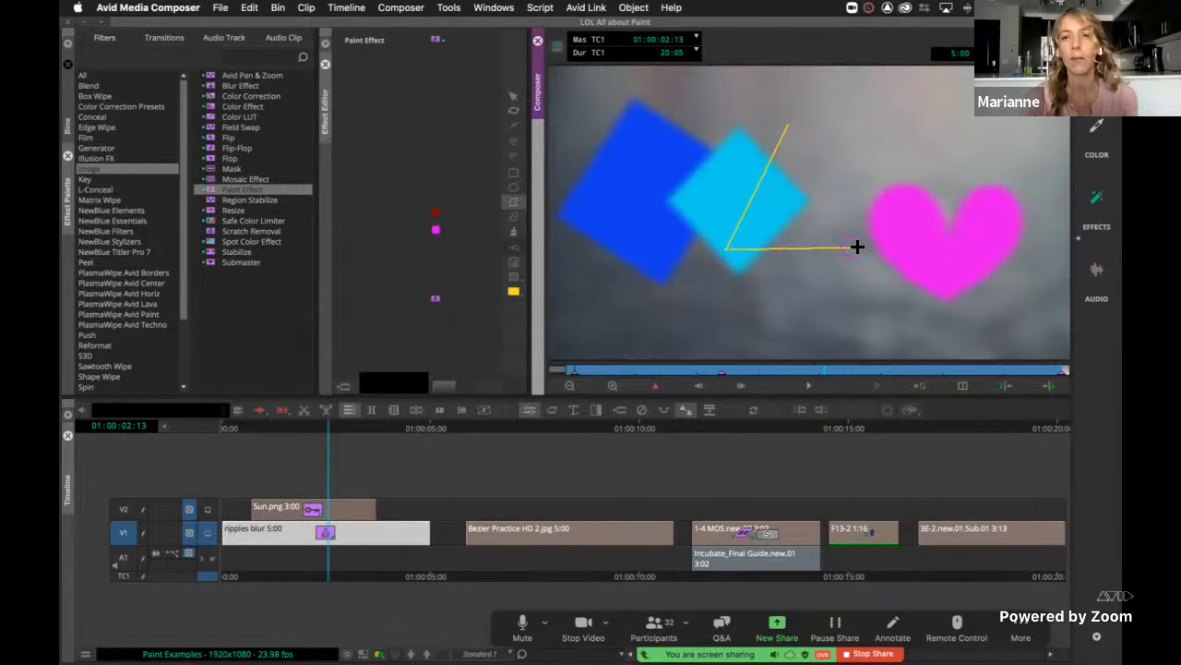
pyautogui.click(873, 246)
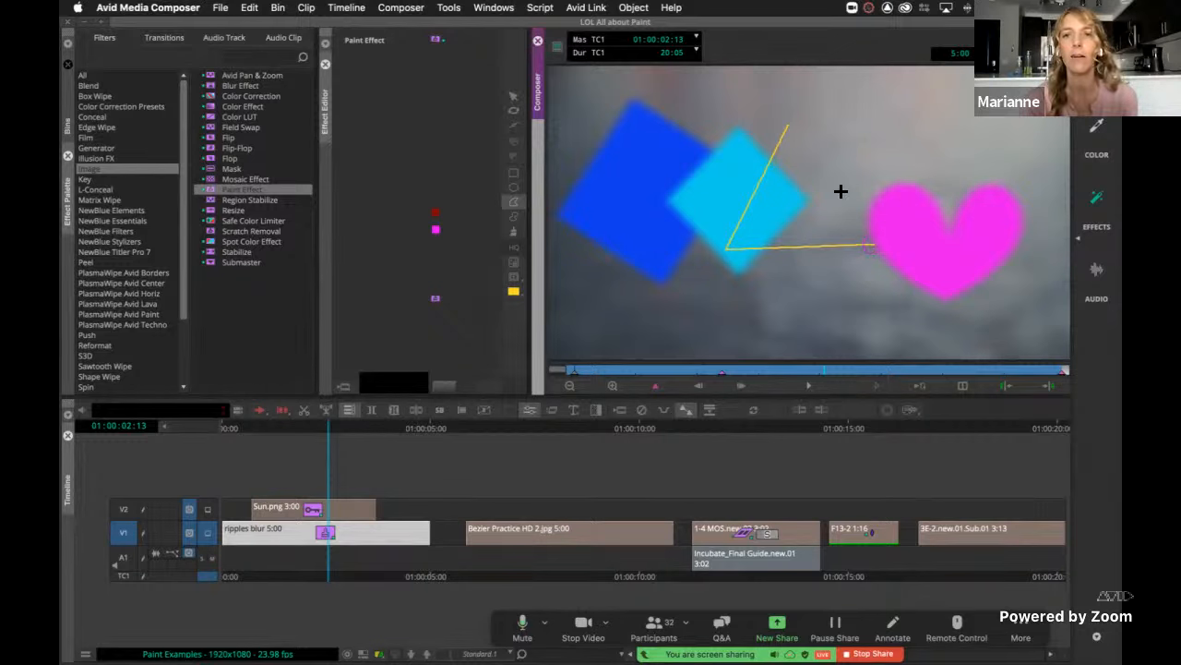
pyautogui.click(788, 129)
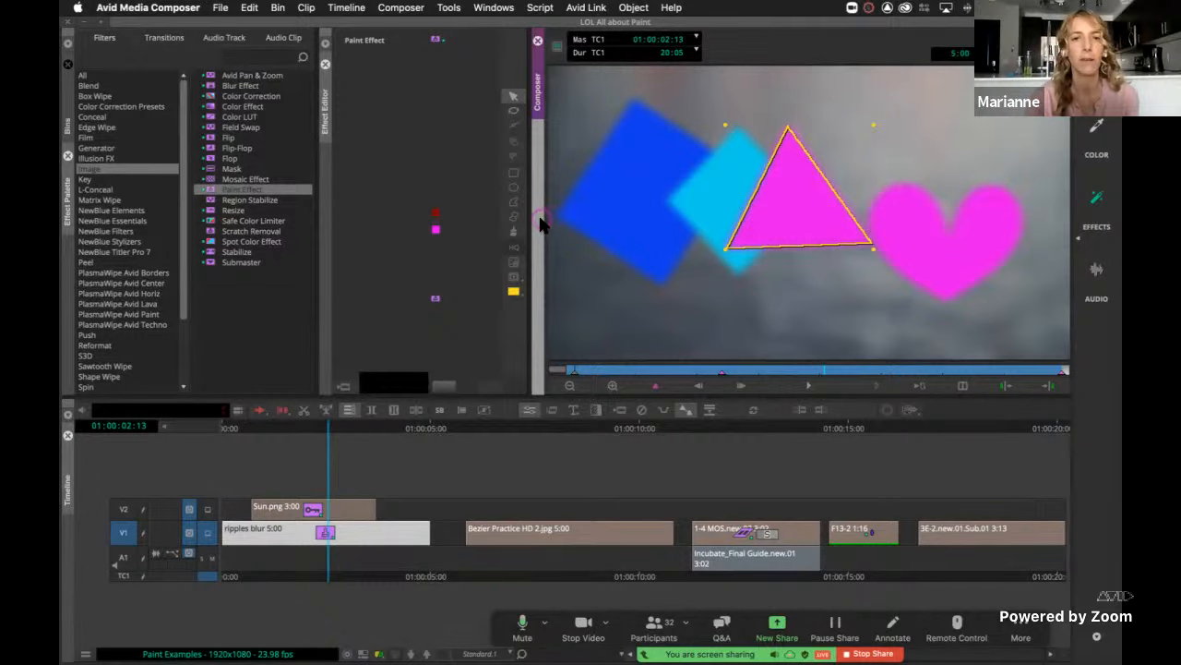
# Set the triangle's hue to 37 for yellow and move it down and left over the lower part of both diamonds.
pyautogui.moveTo(538, 228); pyautogui.dragTo(775, 232)
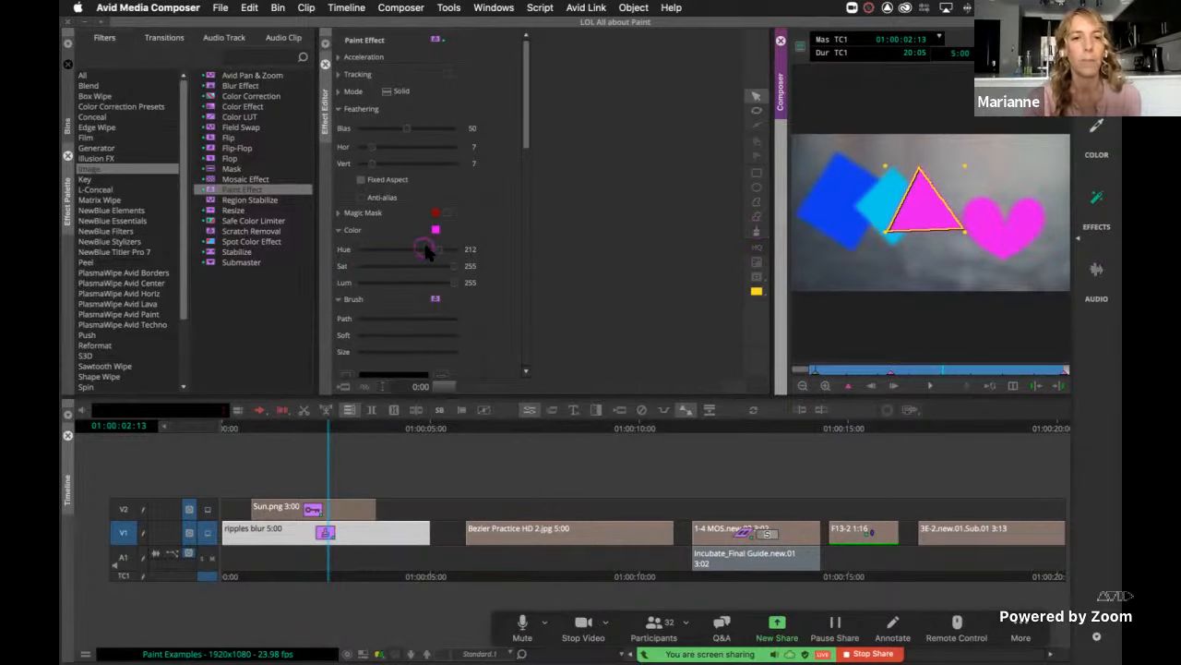
pyautogui.moveTo(434, 245); pyautogui.dragTo(376, 258)
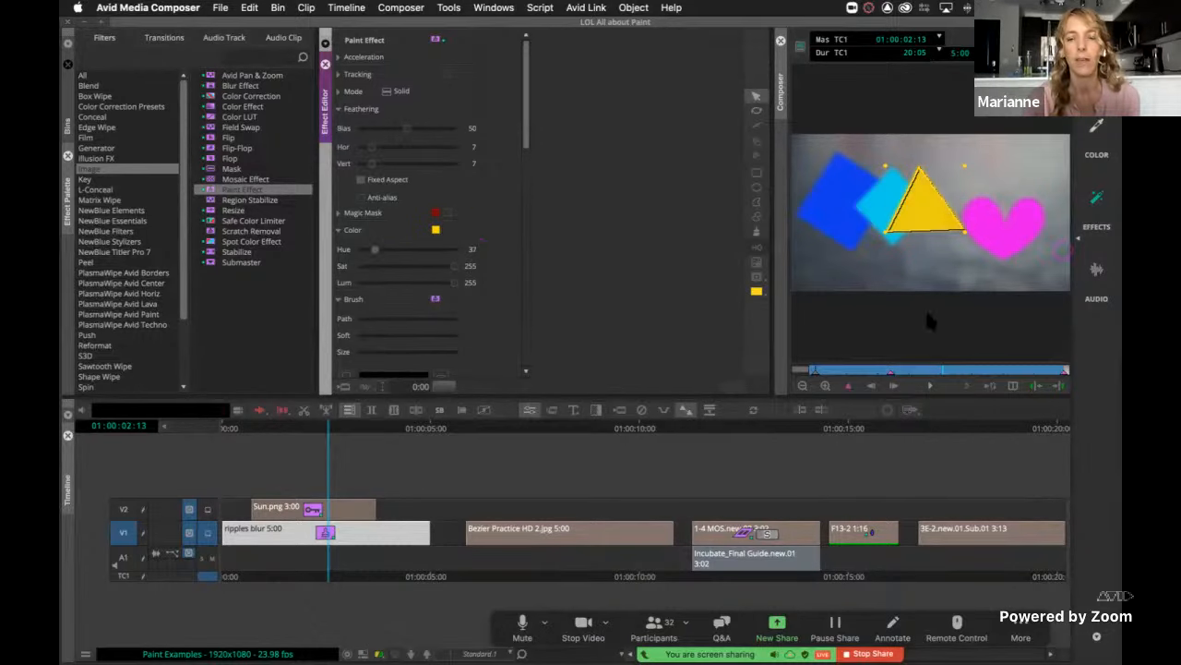
pyautogui.moveTo(777, 279); pyautogui.dragTo(569, 271)
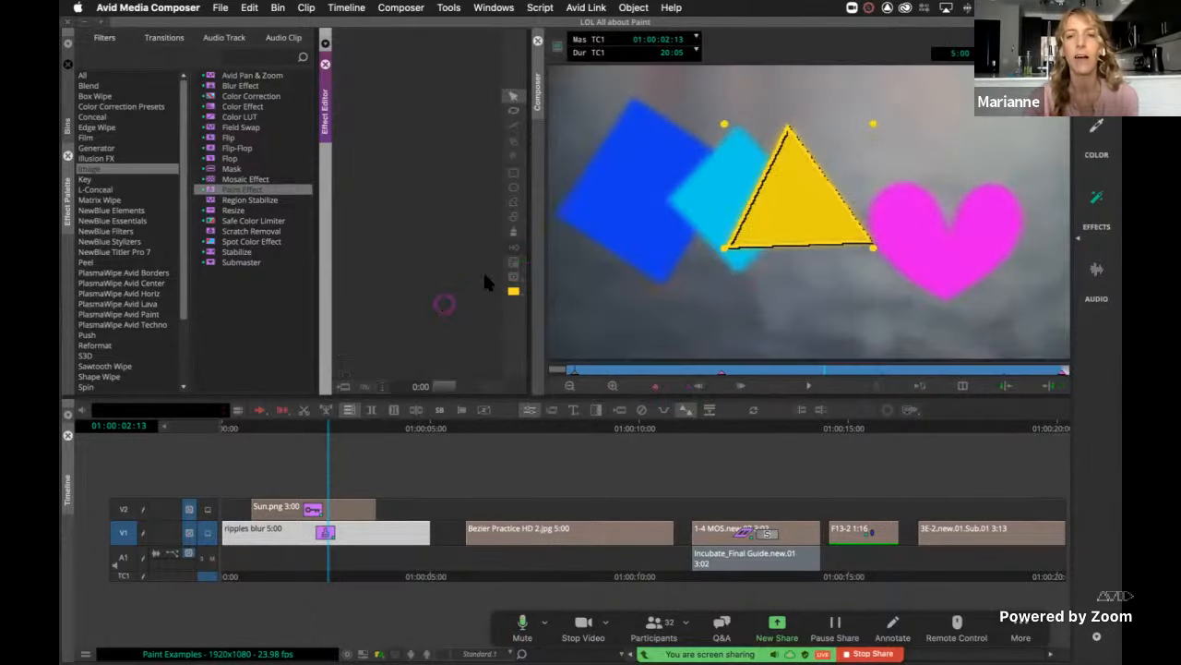
pyautogui.moveTo(786, 209); pyautogui.dragTo(694, 290)
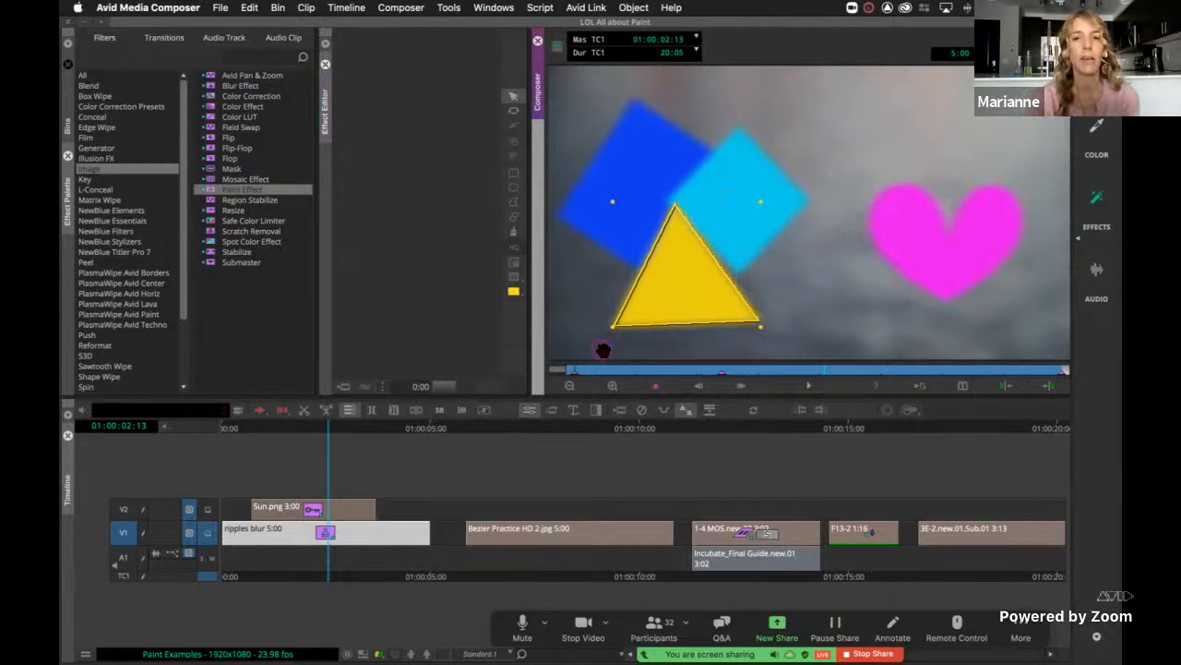
# Draw a closed yellow freeform shape with curved segments above the heart, overlapping its upper part.
pyautogui.click(513, 203)
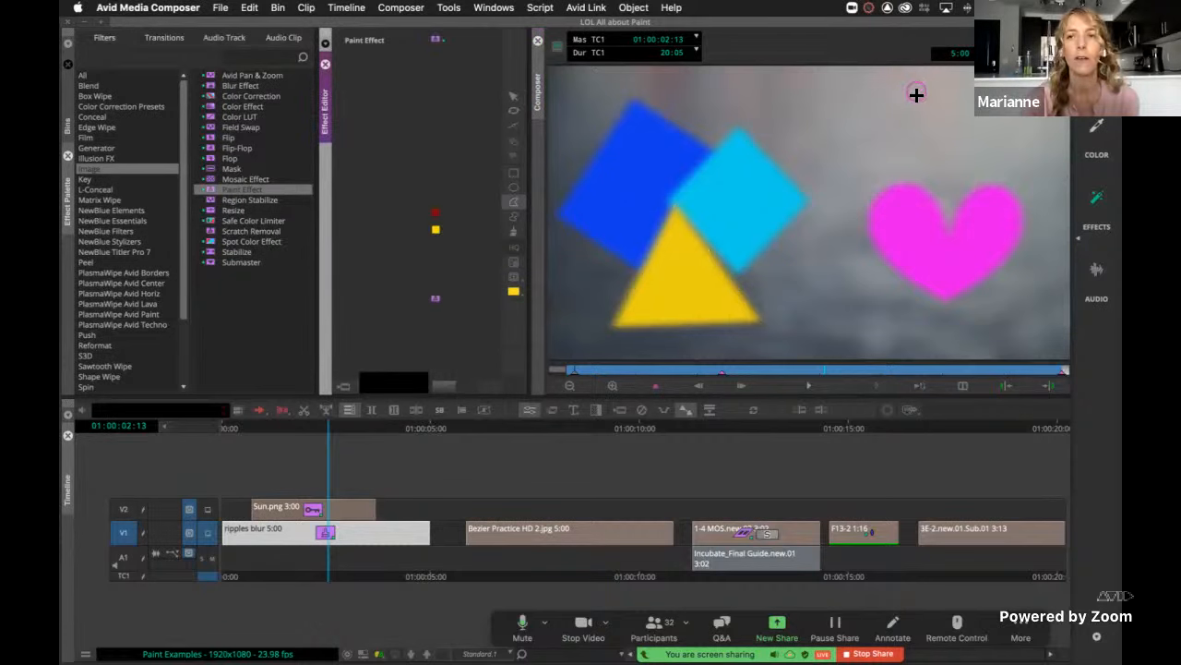
pyautogui.click(893, 113)
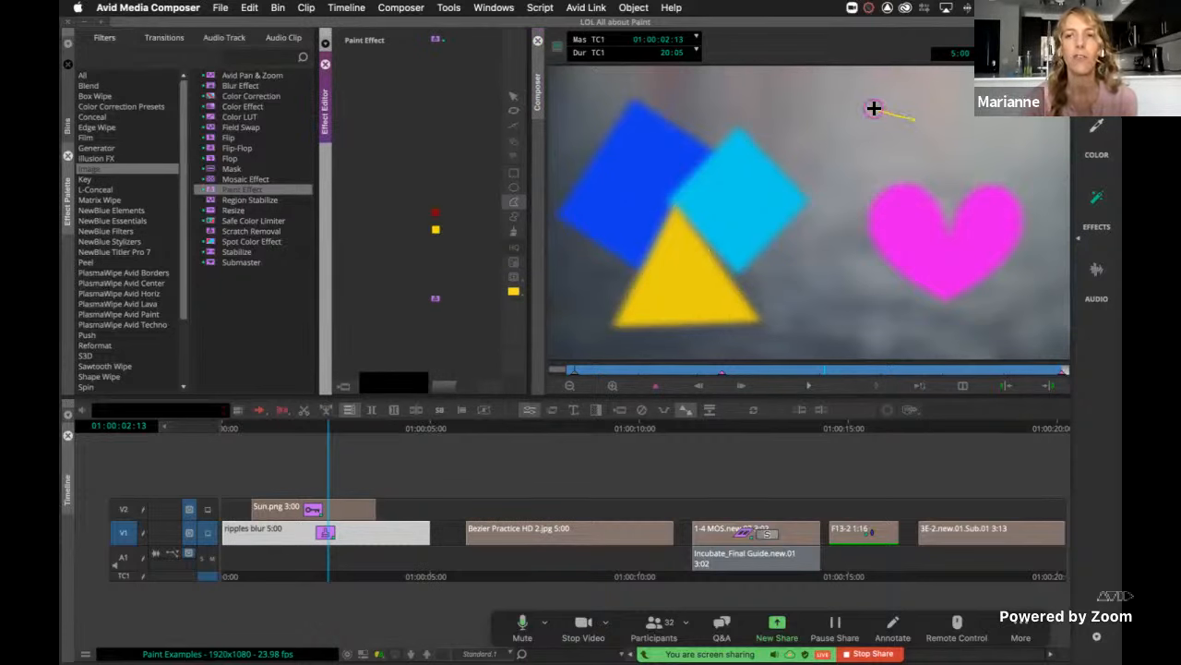
pyautogui.click(877, 95)
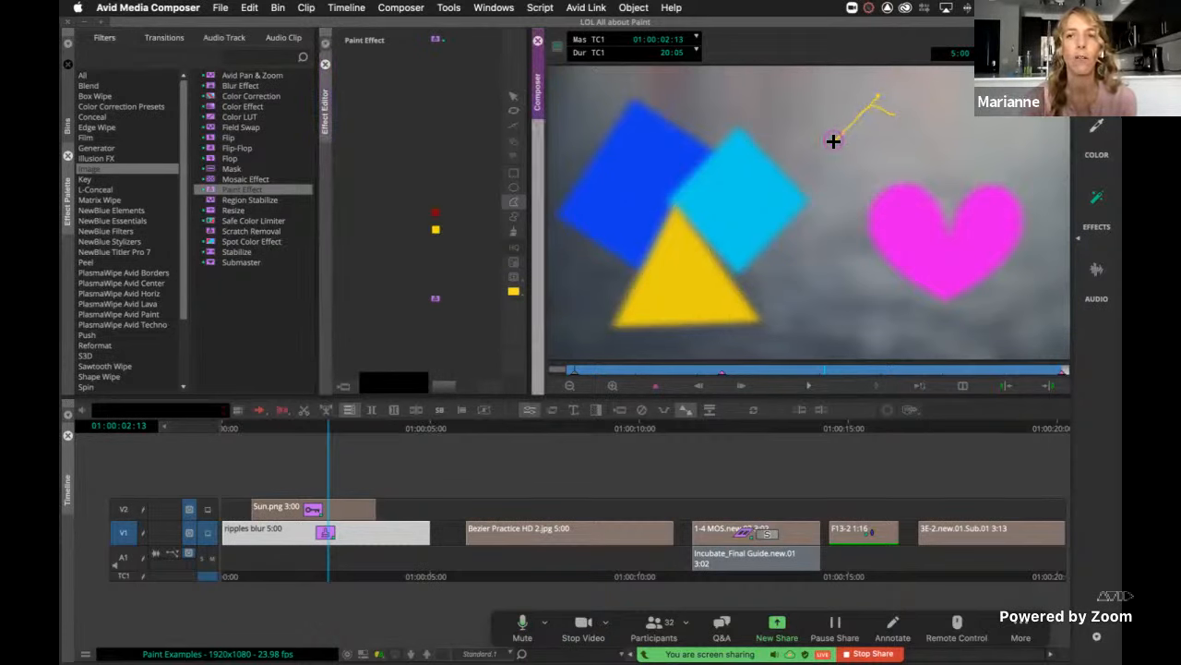
pyautogui.moveTo(833, 141); pyautogui.dragTo(852, 185)
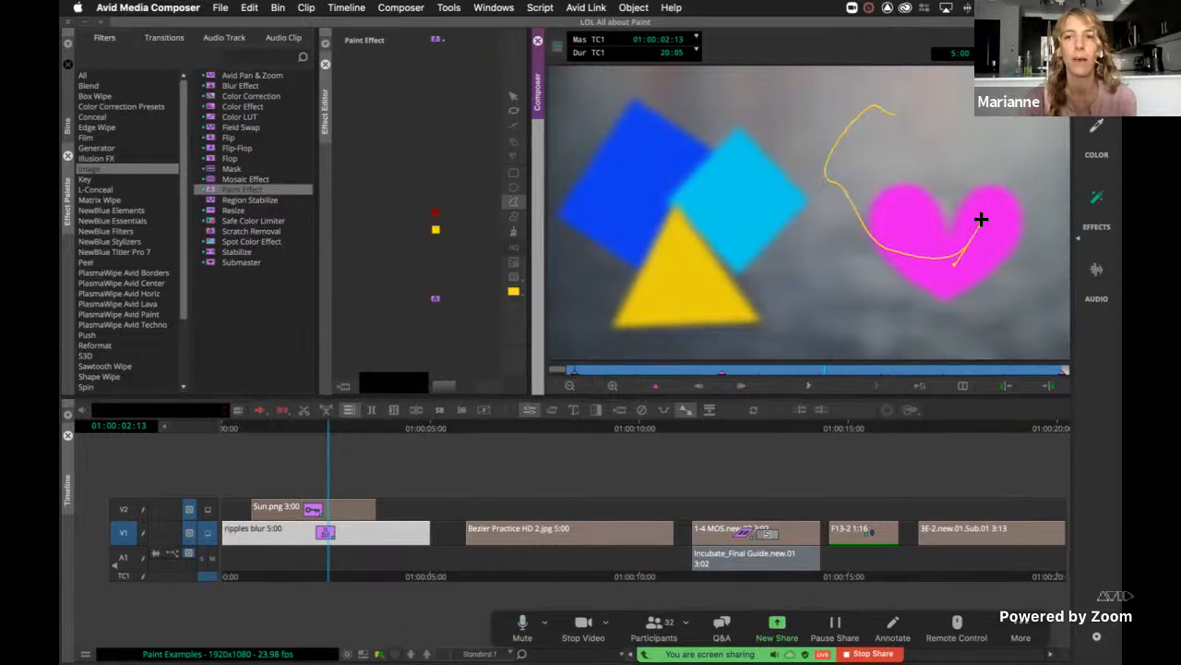
pyautogui.click(1006, 140)
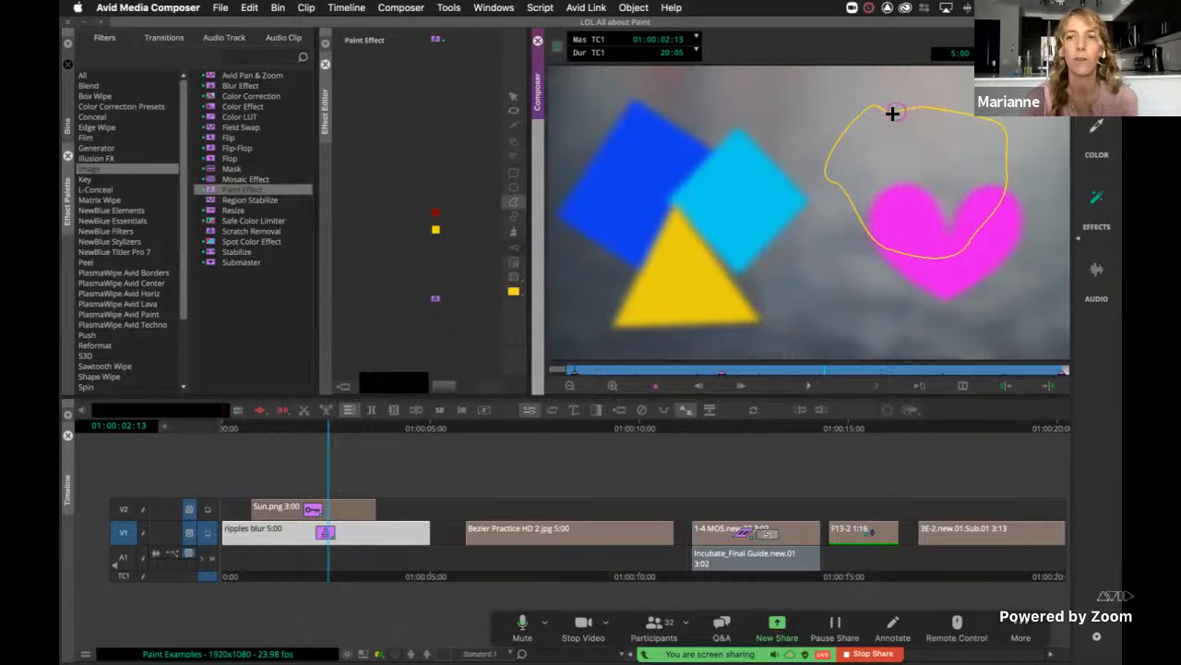
pyautogui.click(891, 116)
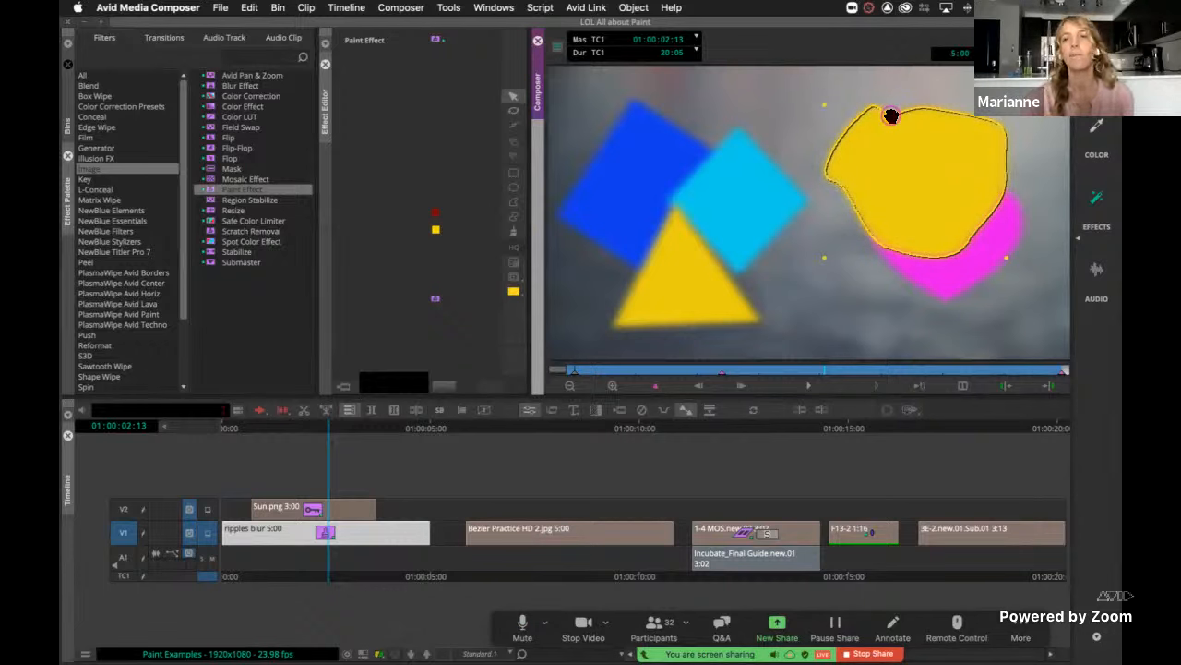
# Reshape the top edge of the yellow freeform shape by adjusting its upper-left control points.
pyautogui.click(905, 193)
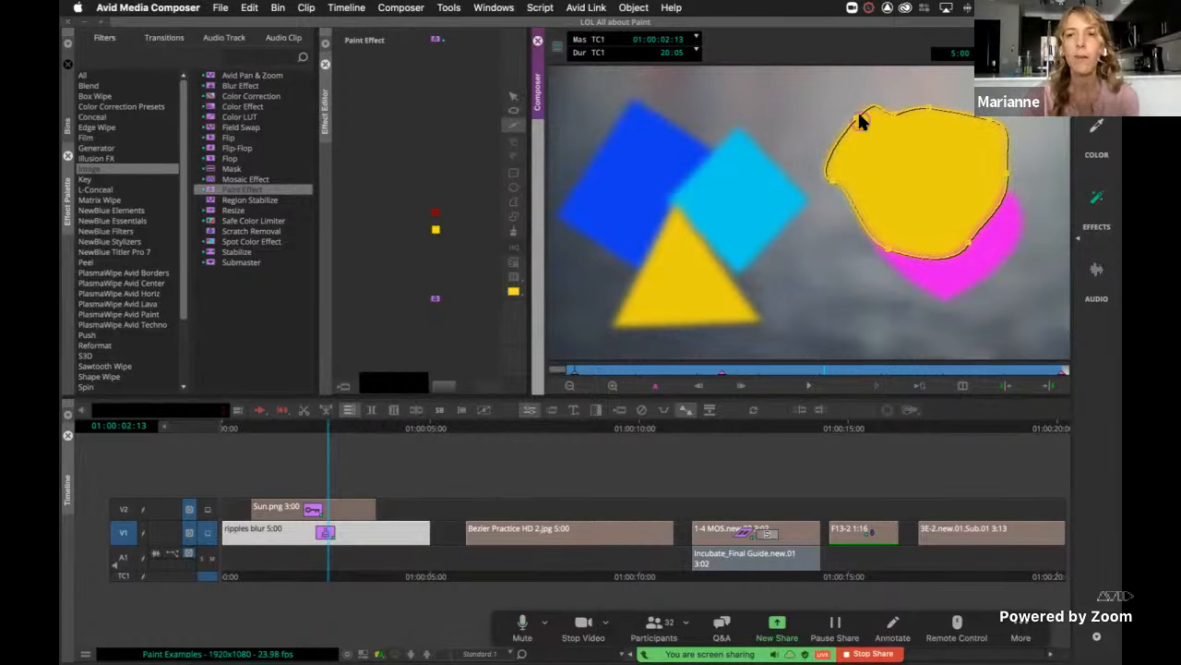
pyautogui.click(892, 112)
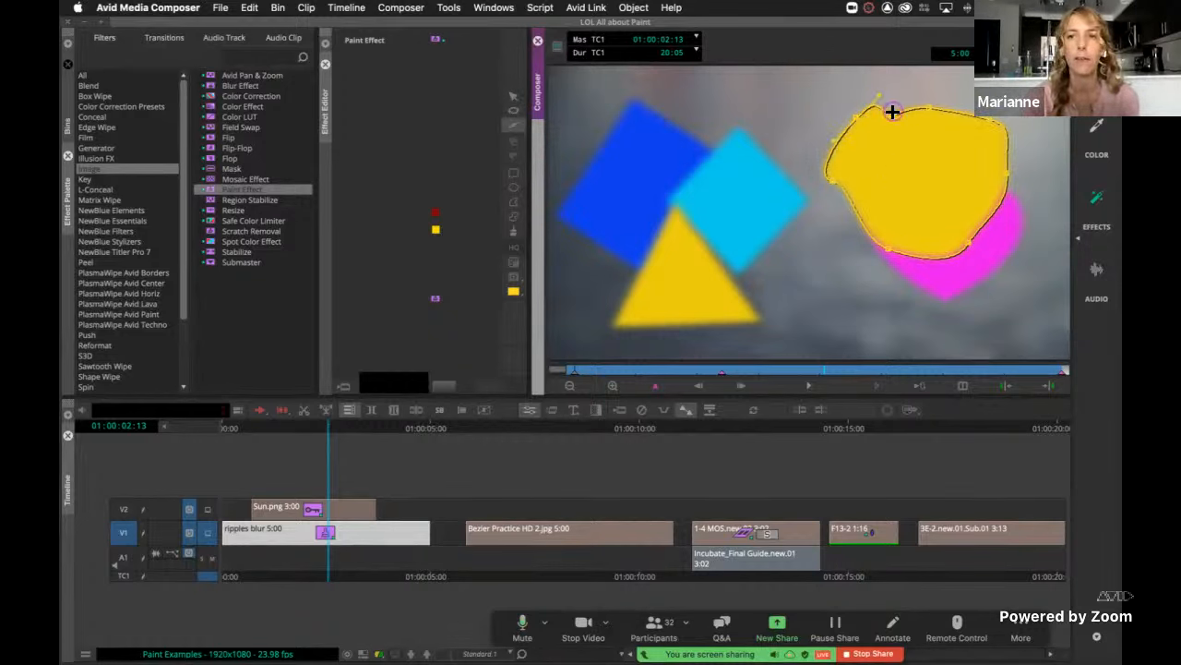
pyautogui.moveTo(891, 120)
pyautogui.mouseDown()
pyautogui.moveTo(900, 103)
pyautogui.moveTo(912, 130)
pyautogui.moveTo(896, 111)
pyautogui.mouseUp()
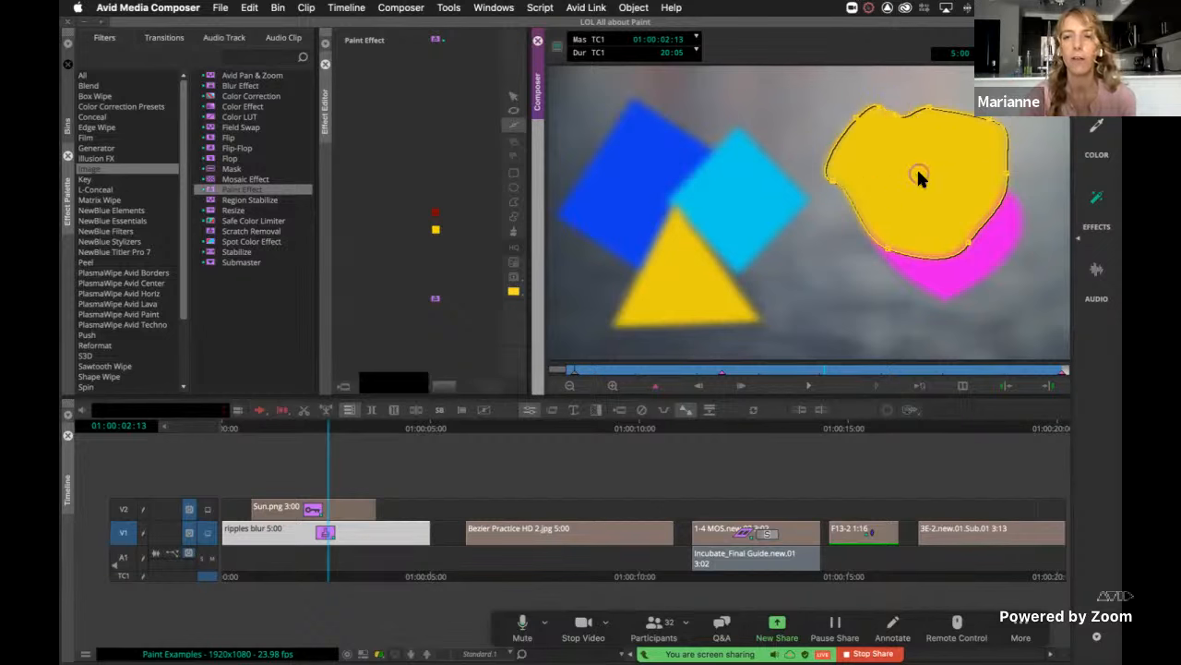
# Move the yellow freeform shape down and left between the diamonds and the heart, and delete its lower-right control point.
pyautogui.click(916, 168)
pyautogui.moveTo(929, 190); pyautogui.dragTo(844, 239)
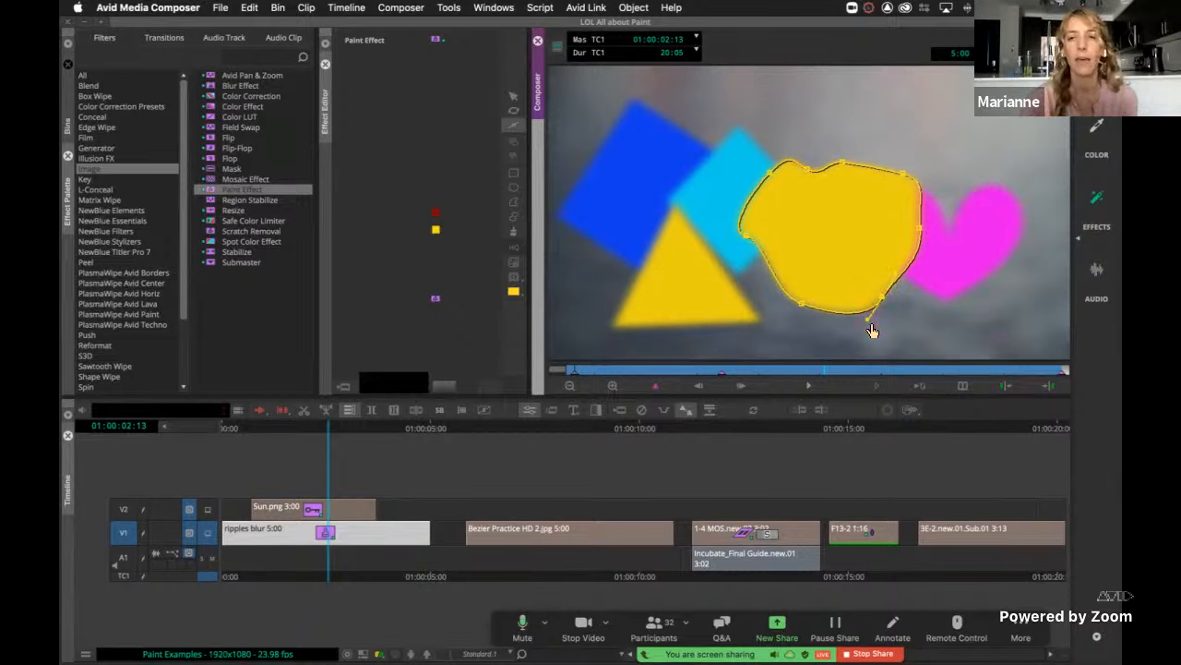
pyautogui.moveTo(872, 330); pyautogui.dragTo(868, 325)
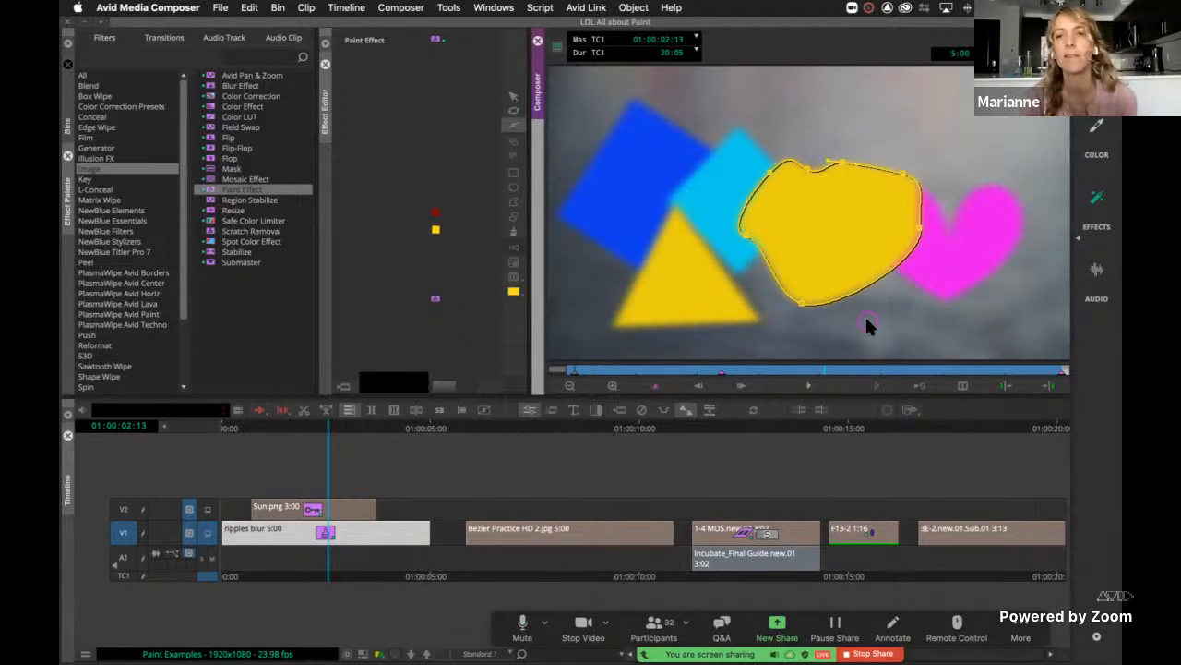
# Move the yellow freeform shape up and left over both diamonds and set its hue to 78 for green.
pyautogui.click(844, 248)
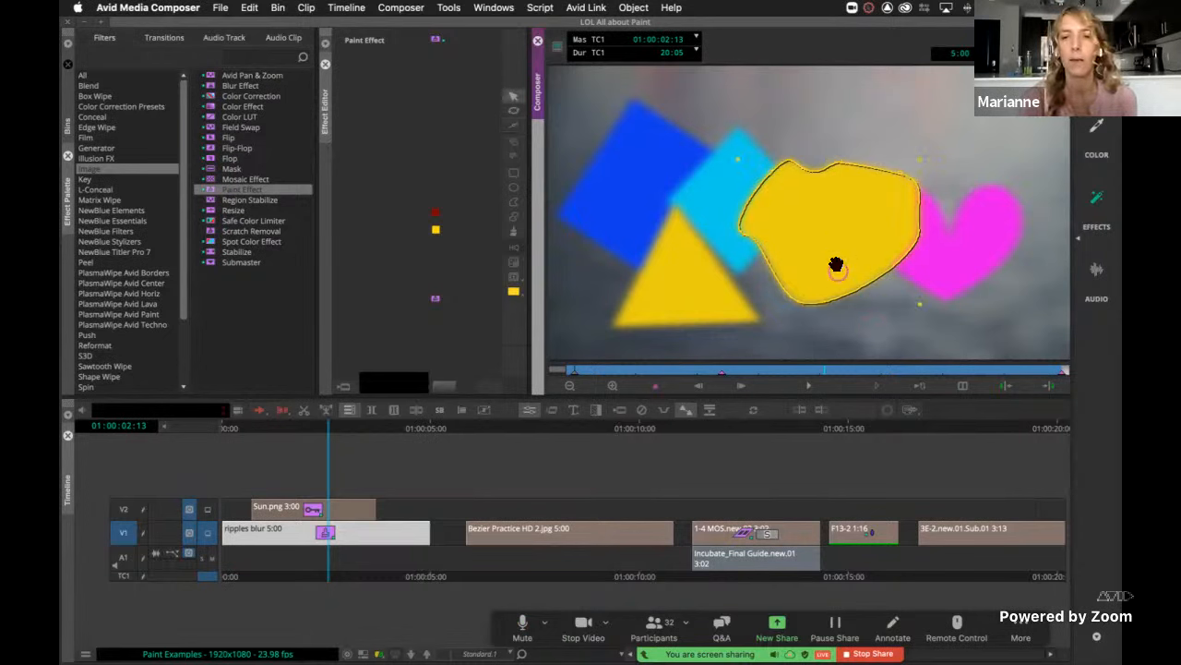
pyautogui.moveTo(833, 264); pyautogui.dragTo(778, 190)
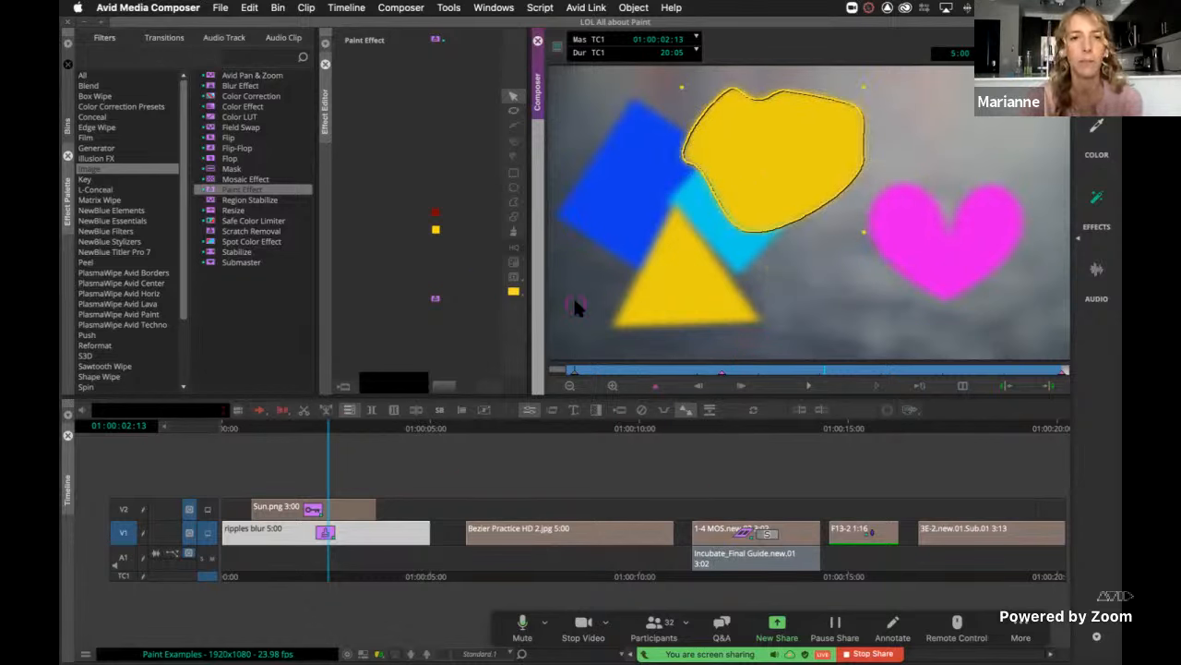
pyautogui.moveTo(534, 251); pyautogui.dragTo(816, 250)
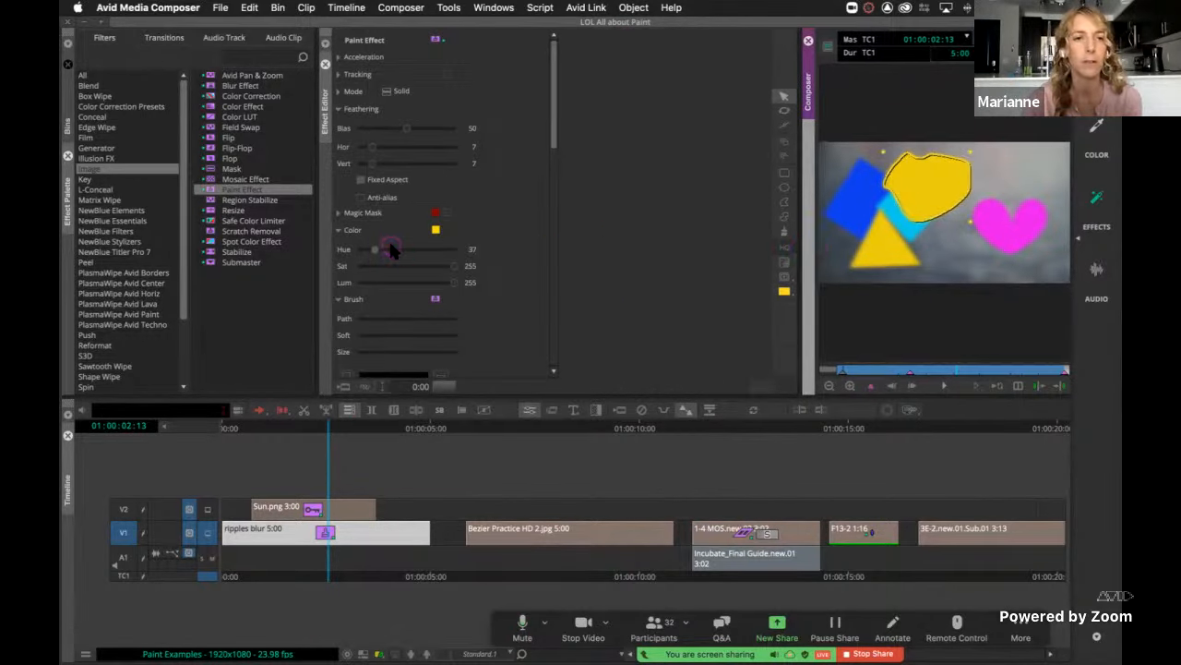
pyautogui.moveTo(377, 251)
pyautogui.mouseDown()
pyautogui.moveTo(406, 252)
pyautogui.moveTo(388, 250)
pyautogui.mouseUp()
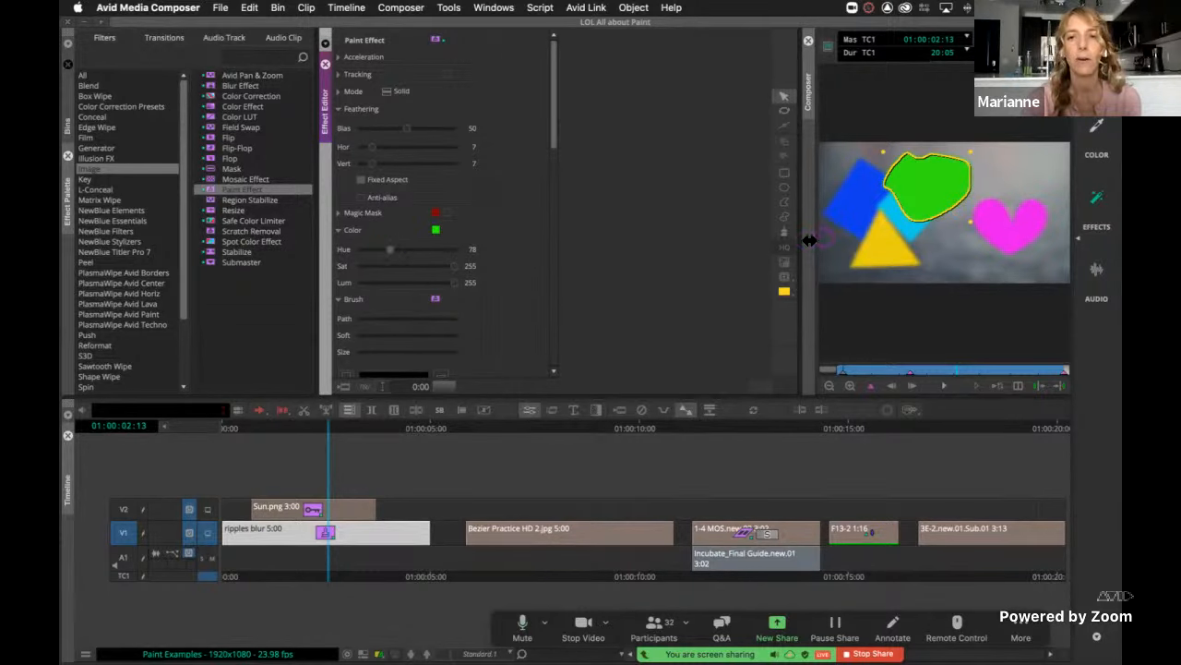
pyautogui.moveTo(808, 240); pyautogui.dragTo(604, 242)
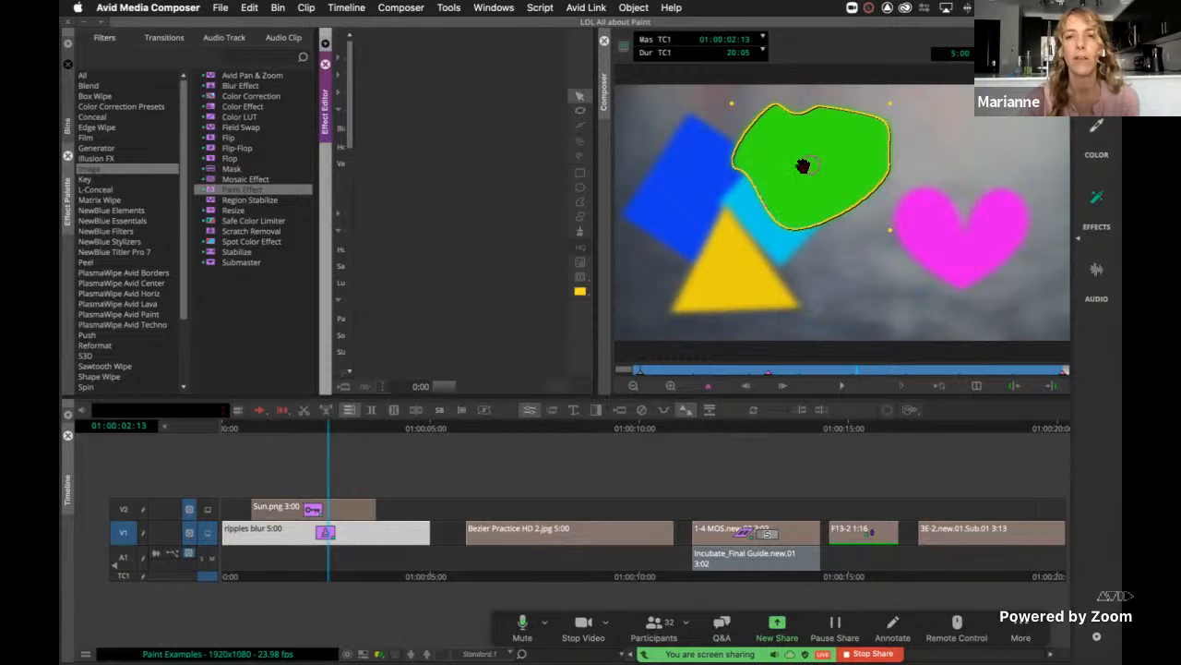
pyautogui.moveTo(803, 166); pyautogui.dragTo(779, 163)
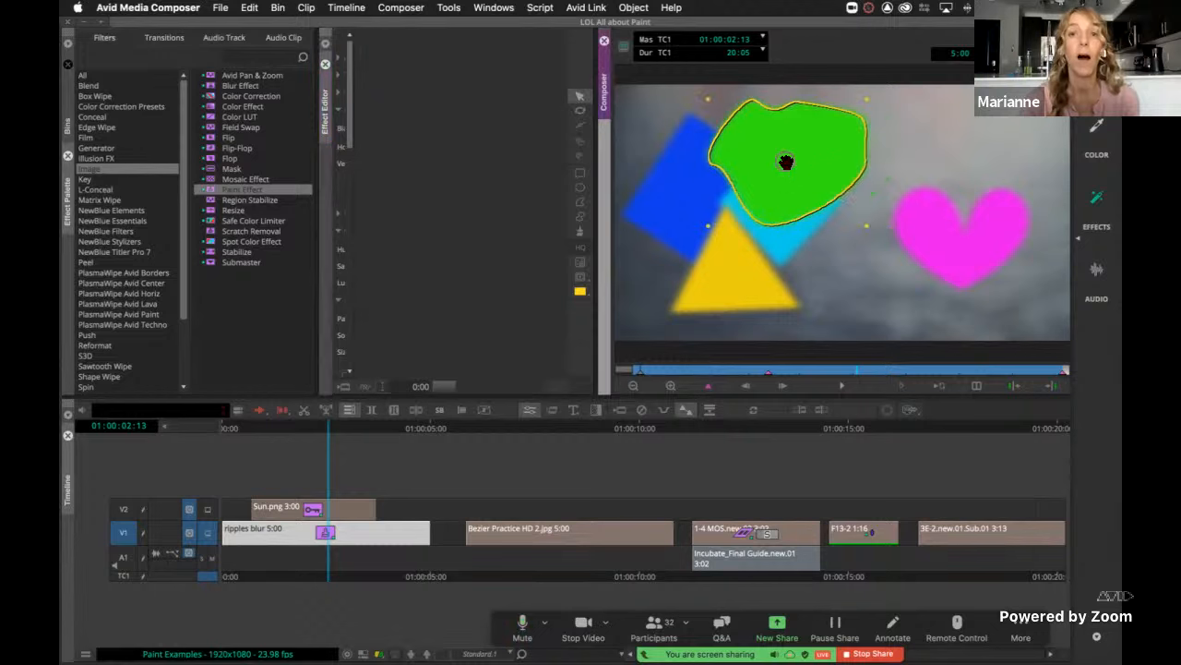
# Move the light blue diamond left so it overlaps more of the dark blue diamond.
pyautogui.click(781, 248)
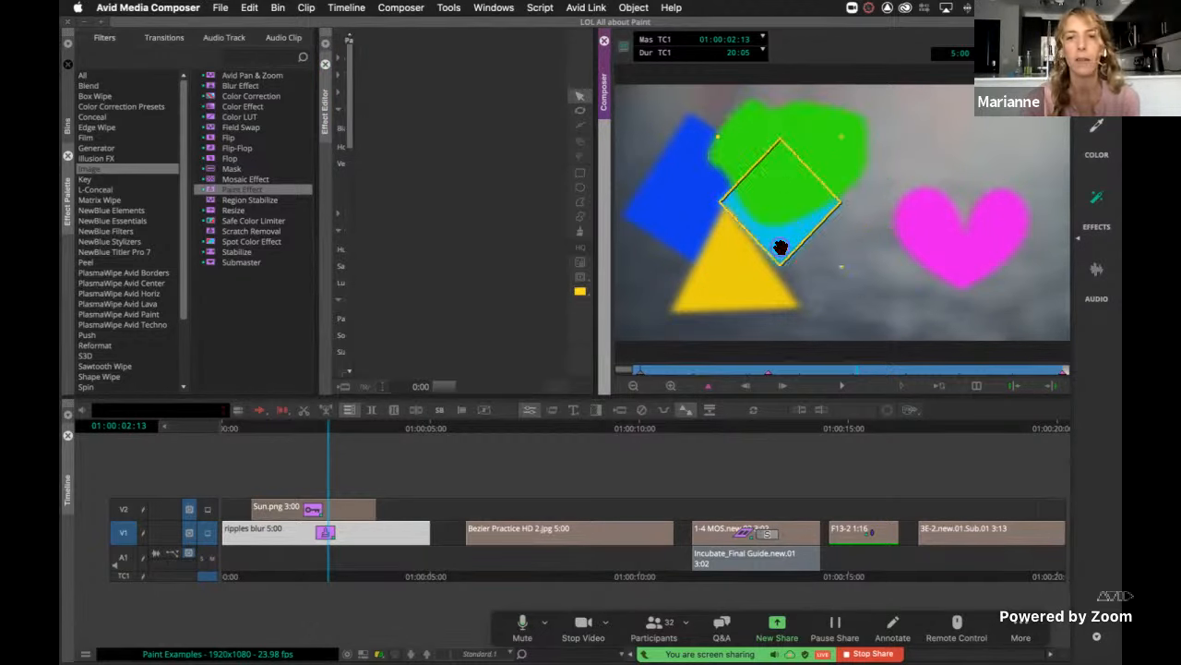
pyautogui.moveTo(780, 248)
pyautogui.mouseDown()
pyautogui.moveTo(751, 253)
pyautogui.moveTo(667, 179)
pyautogui.mouseUp()
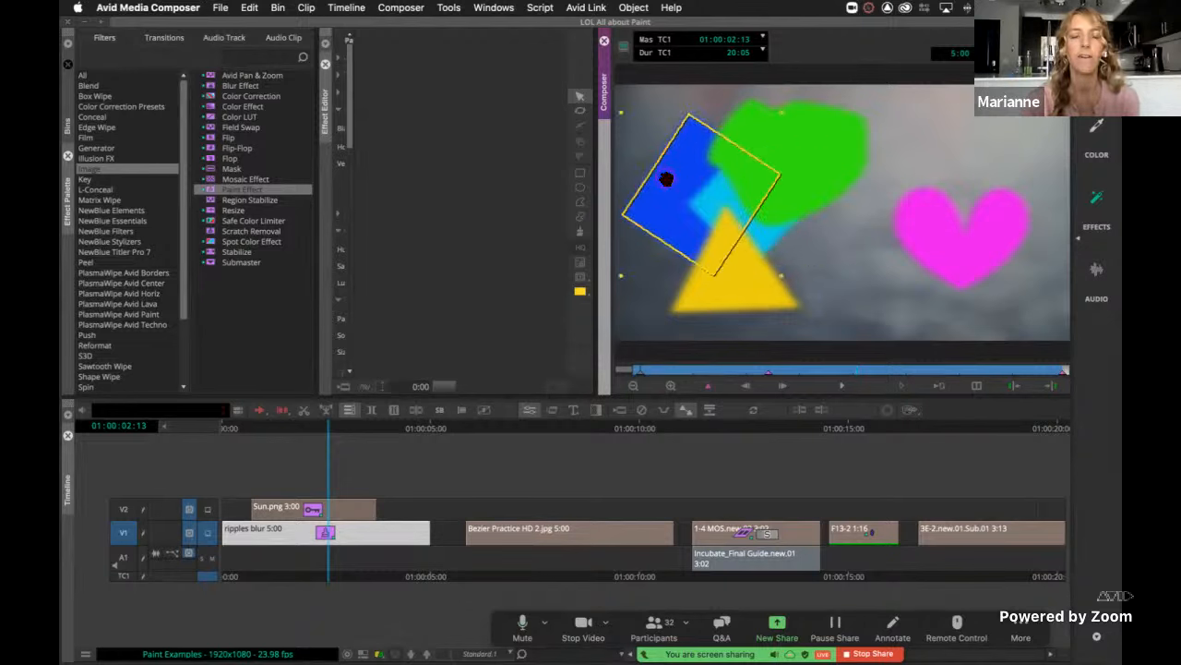
# Send the yellow triangle backward behind both diamonds, and bring it forward in front of them again.
pyautogui.click(763, 284)
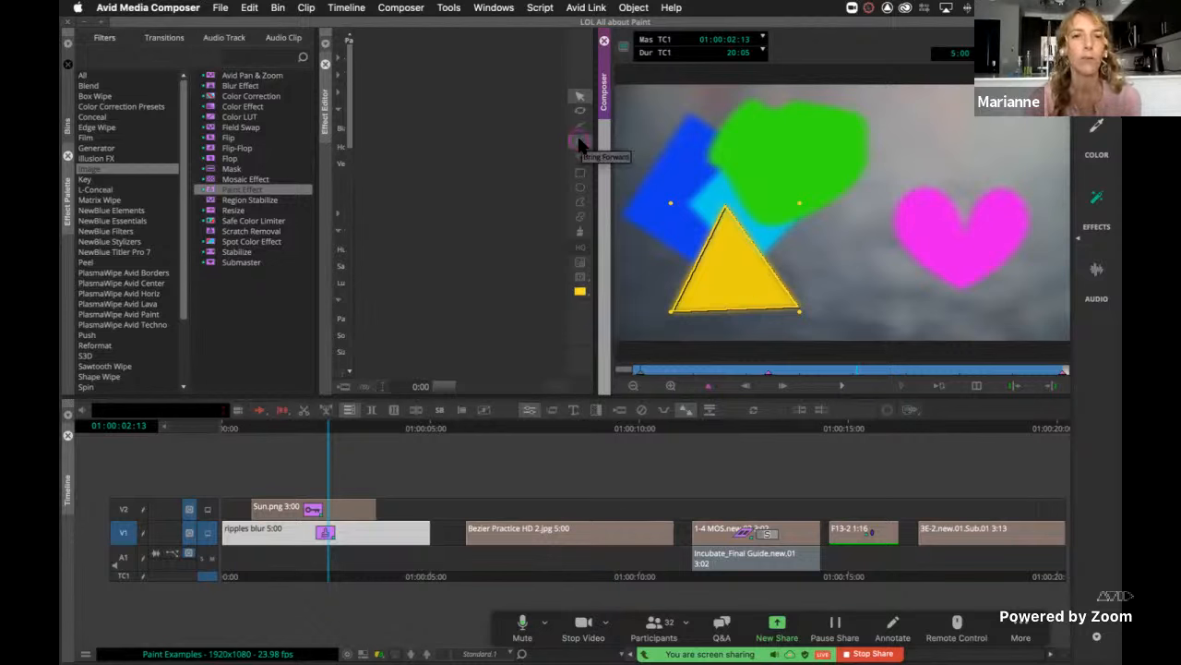
pyautogui.click(579, 159)
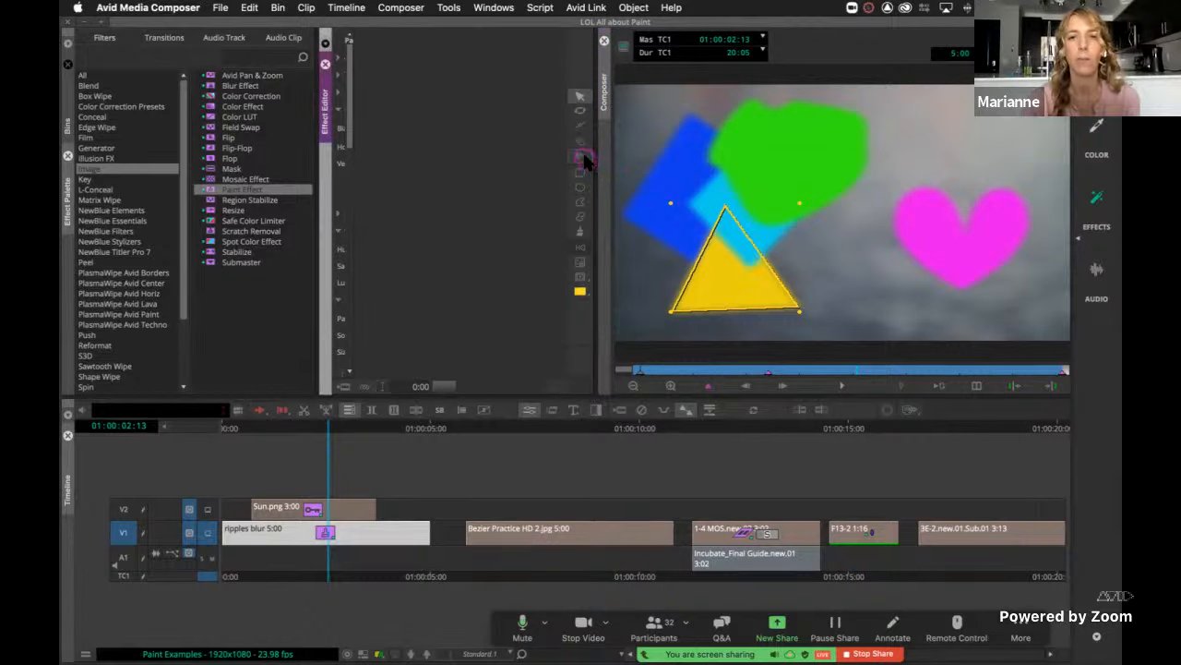
pyautogui.click(581, 157)
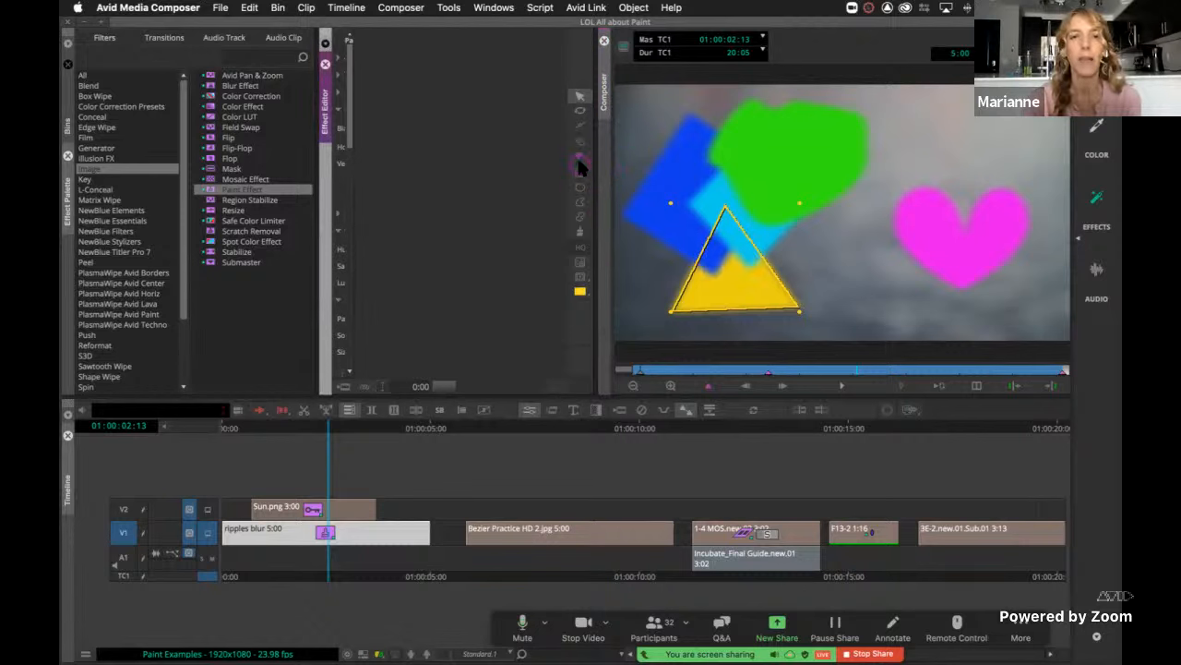
pyautogui.click(578, 144)
pyautogui.click(578, 144)
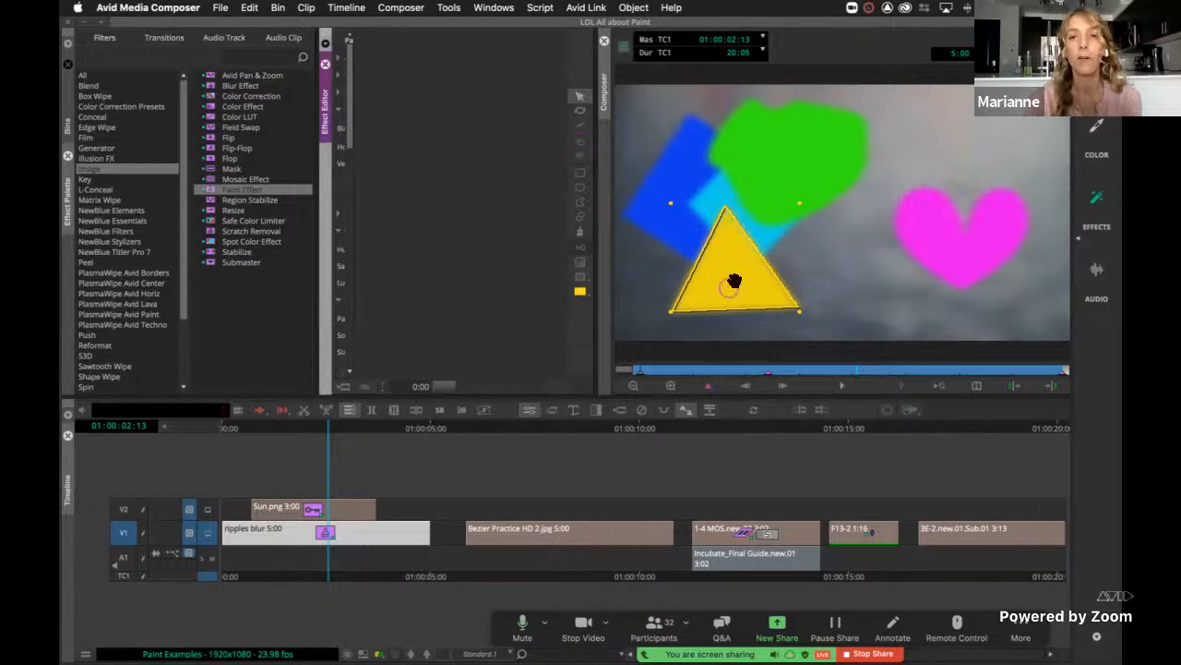
# Move the yellow triangle up over the green shape and change its stacking order, leaving it in front of all overlapping shapes.
pyautogui.moveTo(730, 285); pyautogui.dragTo(741, 256)
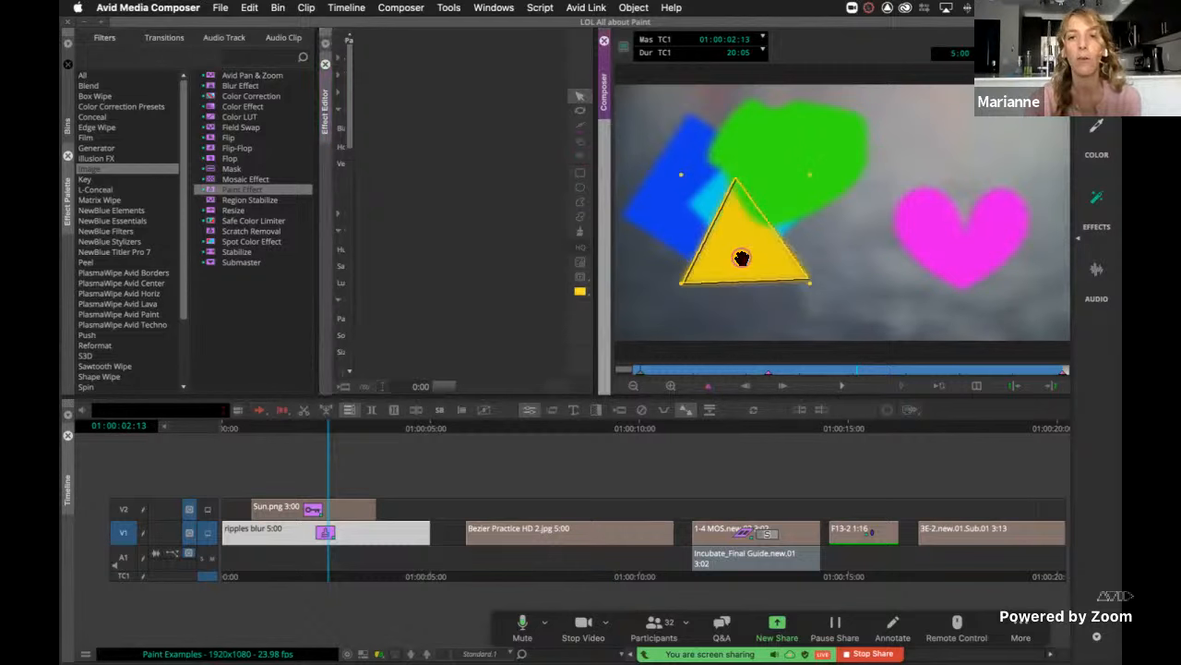
pyautogui.click(581, 145)
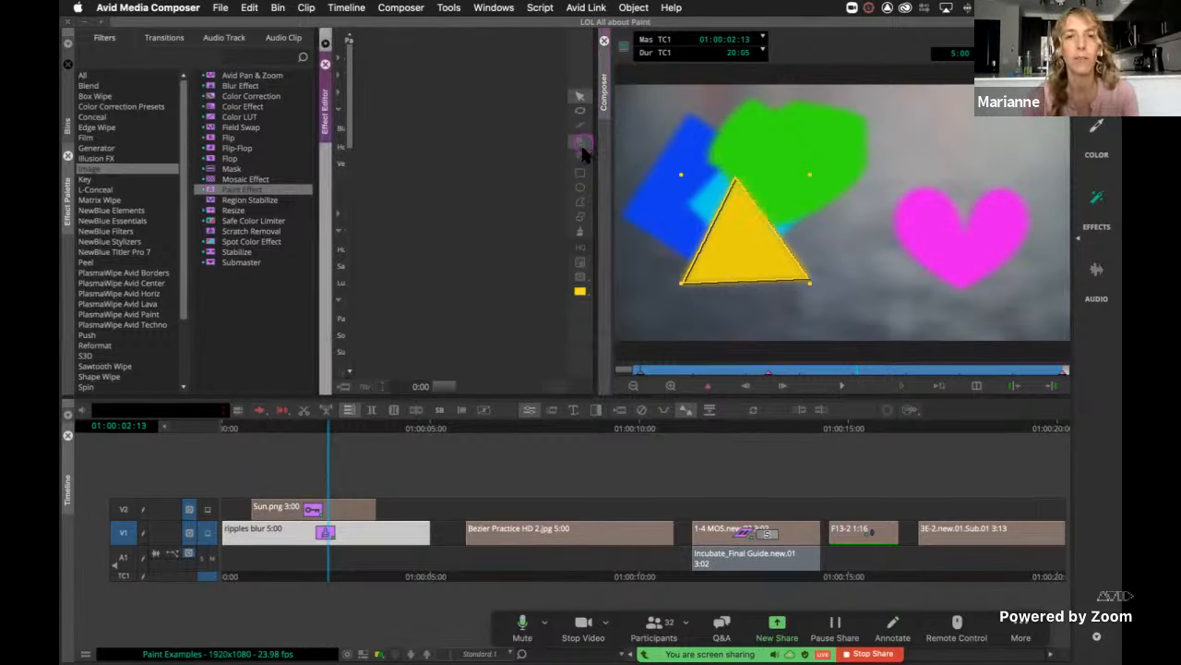
pyautogui.click(577, 157)
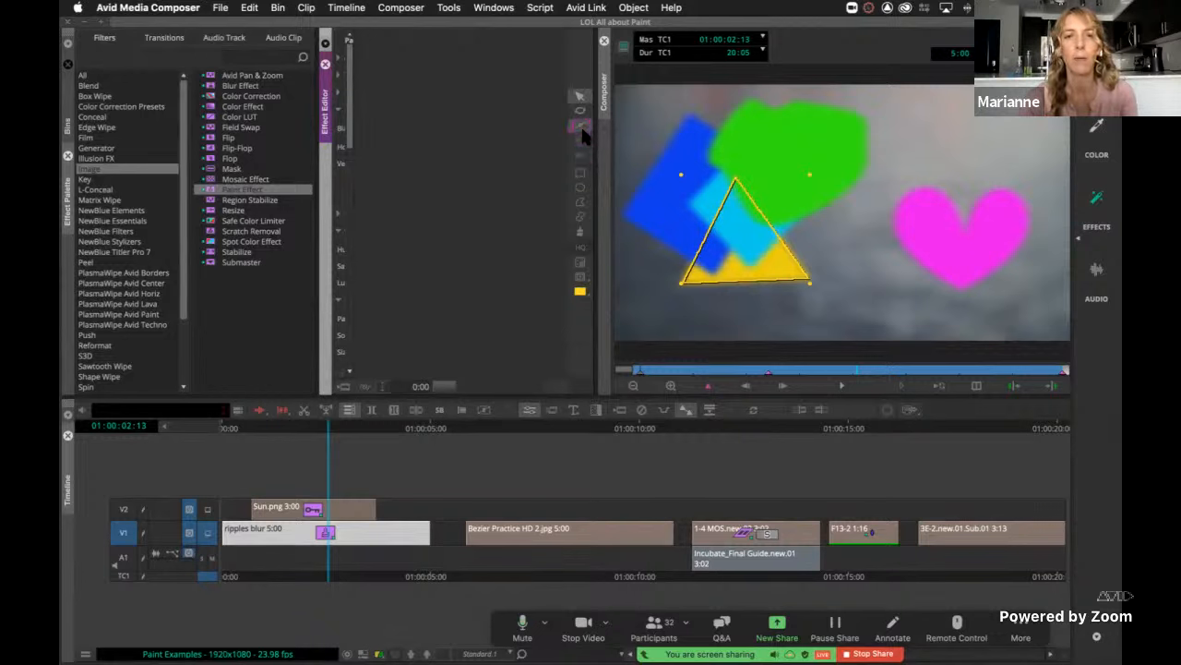
pyautogui.click(579, 139)
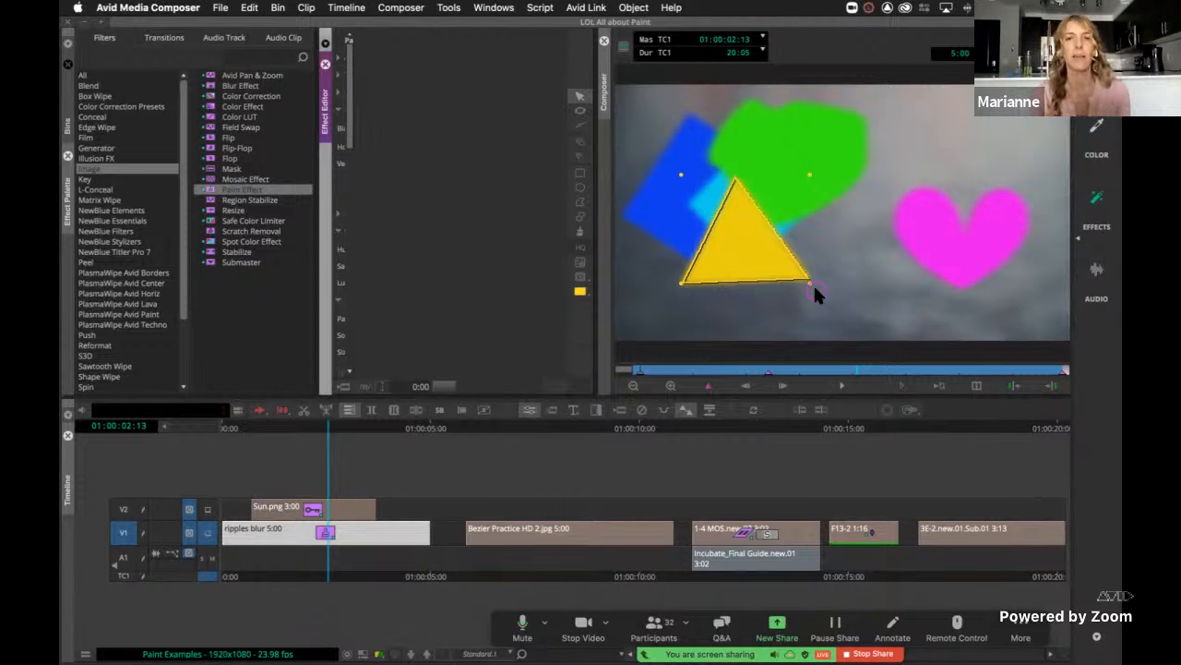
# Move the yellow triangle slightly right and the light blue diamond farther left over the dark blue diamond.
pyautogui.moveTo(730, 237); pyautogui.dragTo(763, 245)
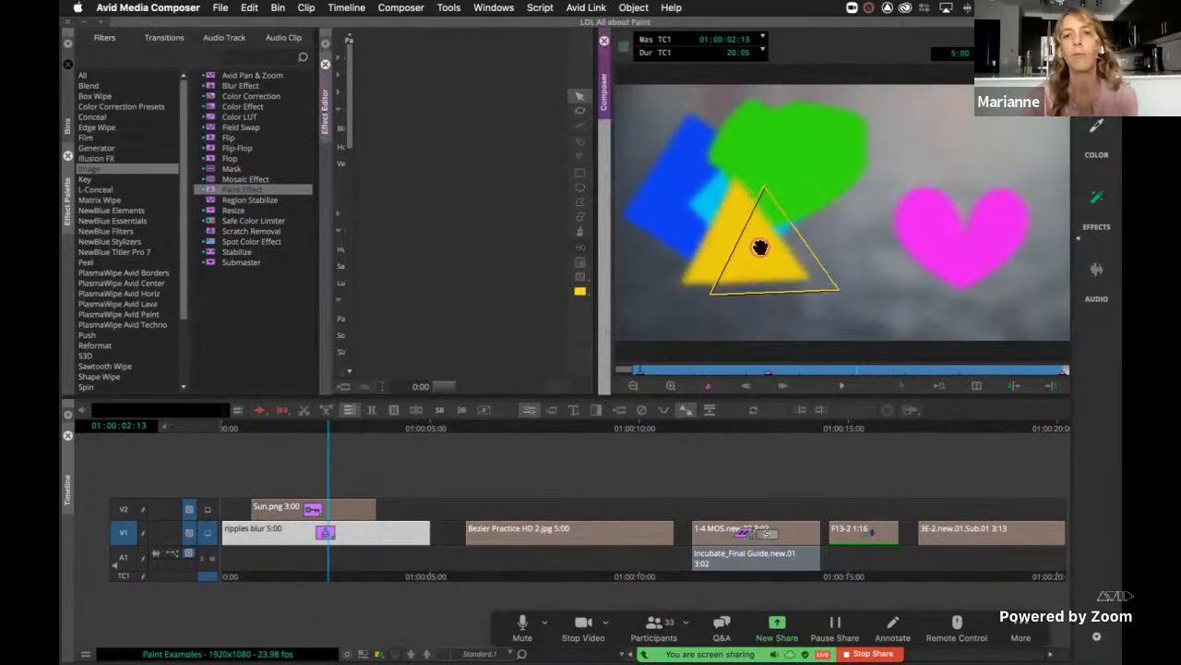
pyautogui.click(714, 204)
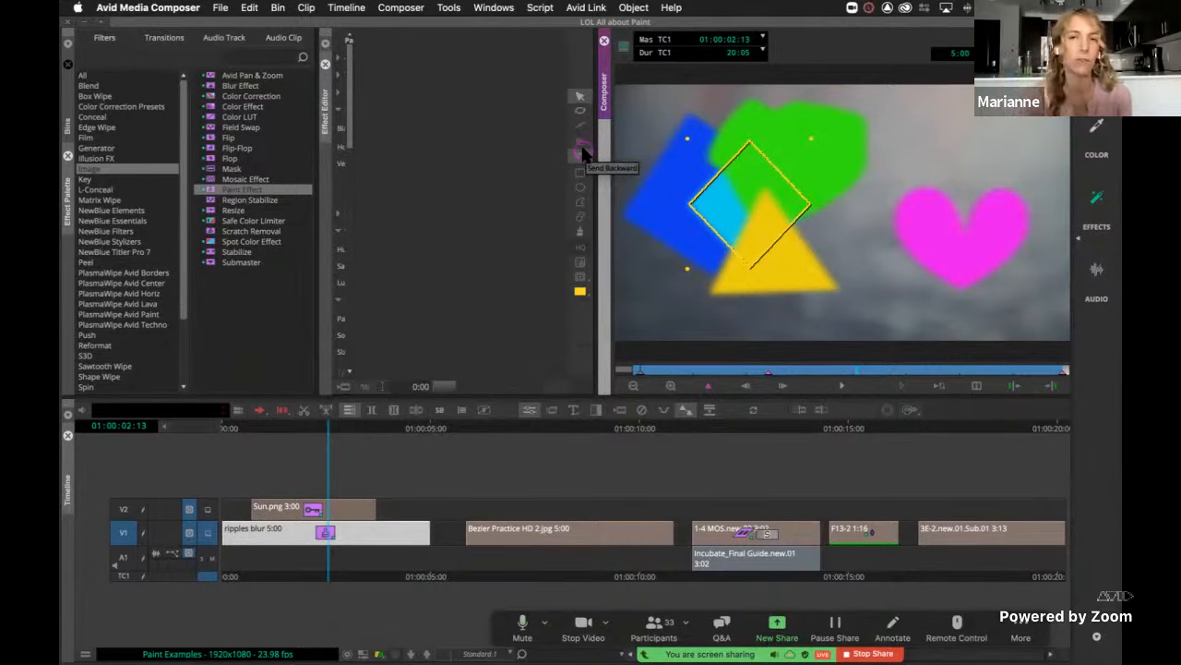
pyautogui.moveTo(744, 206); pyautogui.dragTo(701, 203)
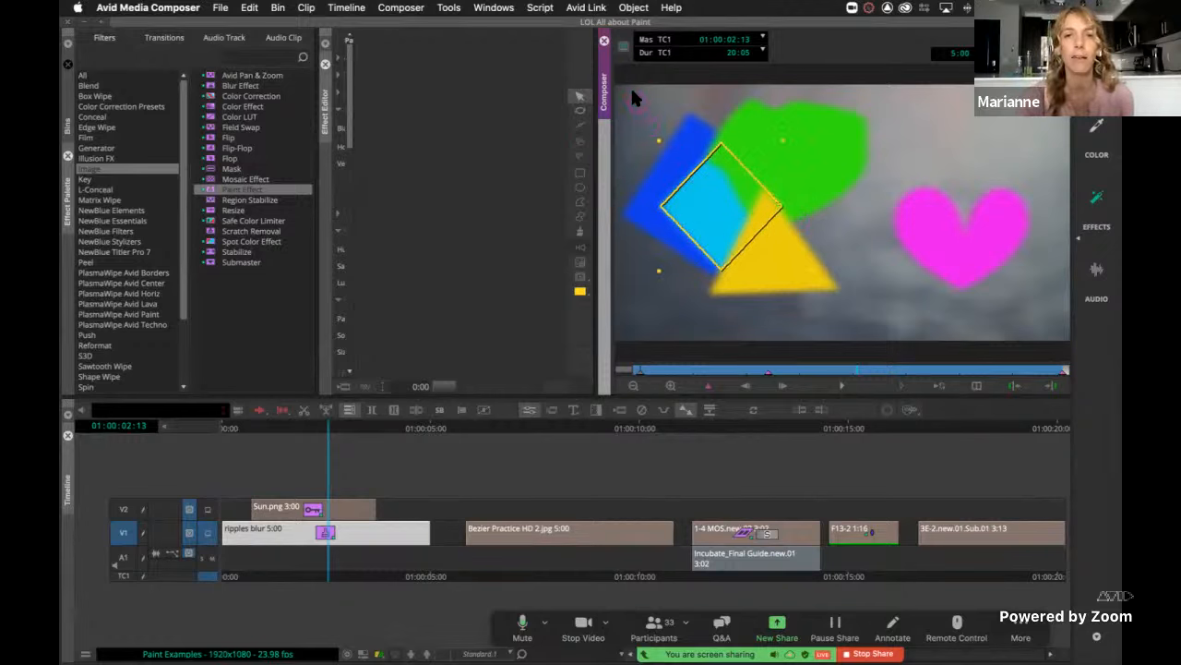
# Select both diamonds, the green shape and the yellow triangle together and delete them, keeping only the heart.
pyautogui.moveTo(626, 87); pyautogui.dragTo(804, 265)
pyautogui.moveTo(857, 295); pyautogui.dragTo(872, 300)
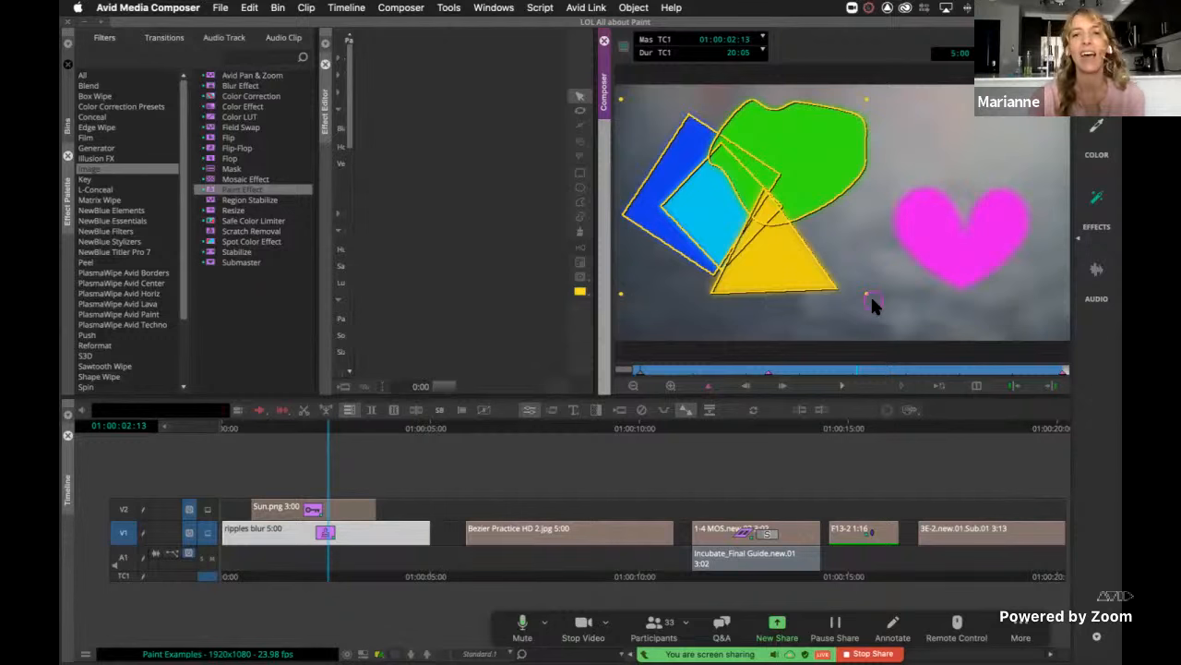
pyautogui.click(787, 275)
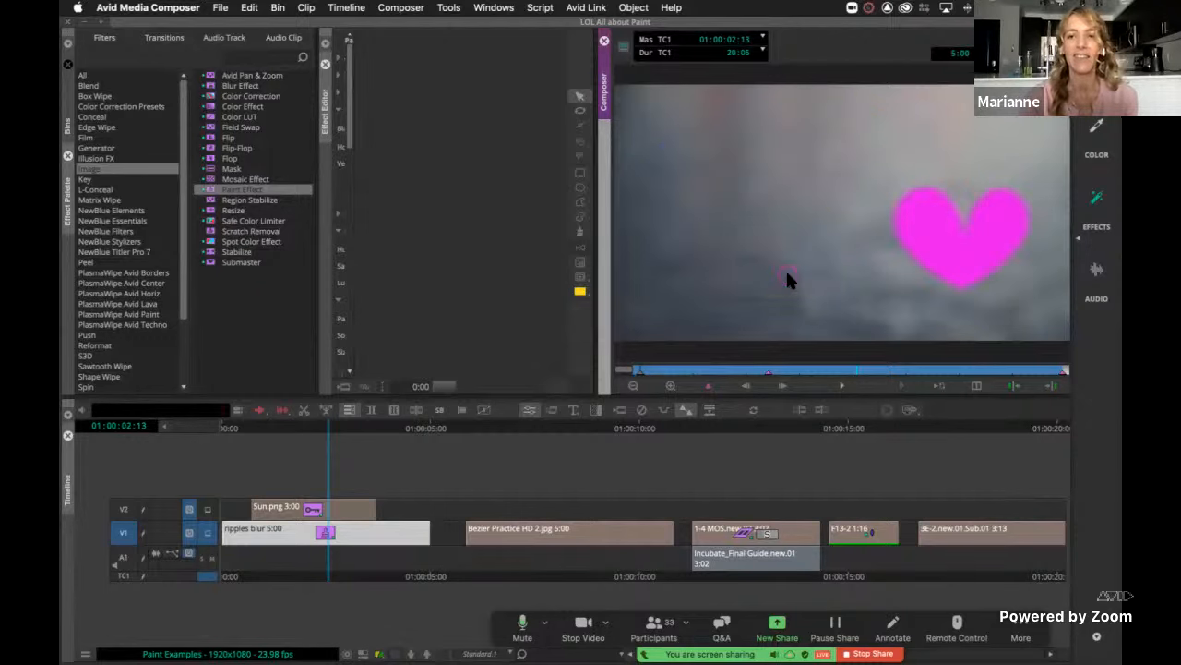
# Scrub the effect from the clip's start to 01:00:02:03 to review the circle morphing into the heart, and select the heart.
pyautogui.moveTo(852, 372); pyautogui.dragTo(633, 385)
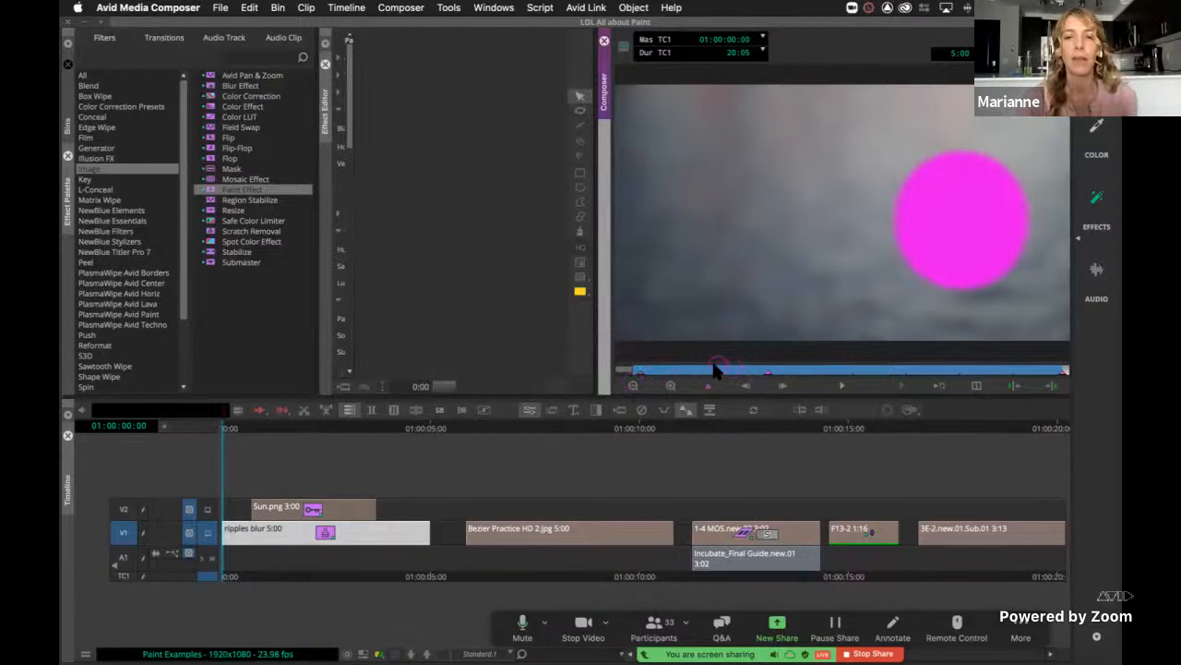
pyautogui.moveTo(715, 369); pyautogui.dragTo(820, 364)
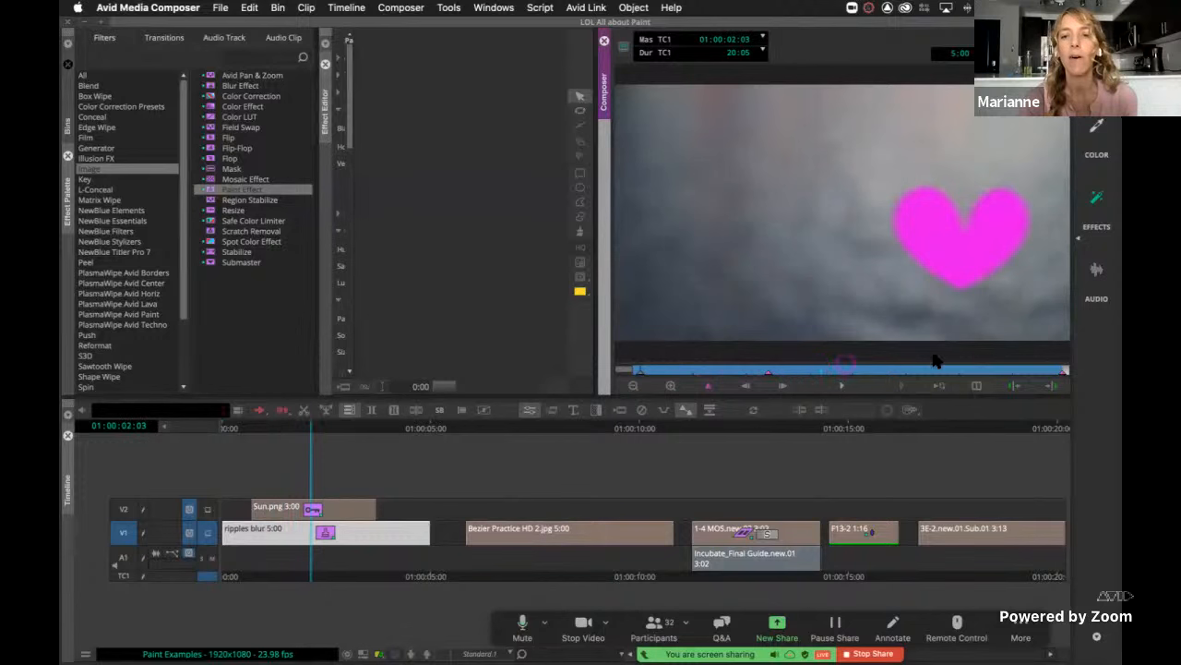
pyautogui.click(967, 245)
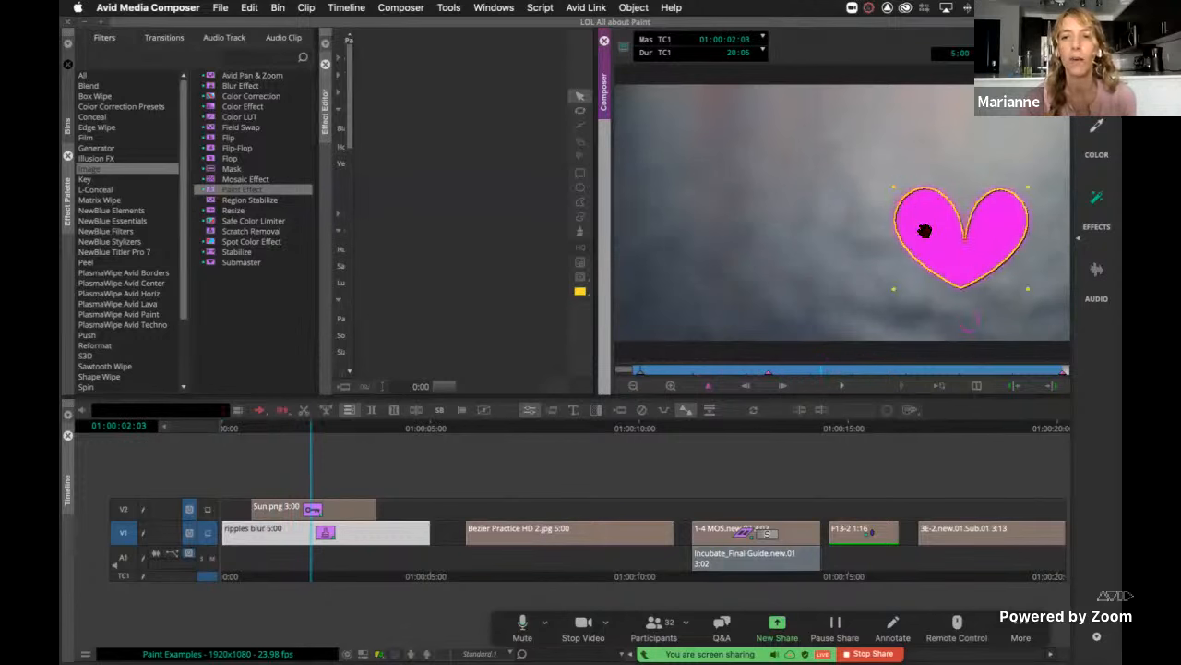
# Show the heart's control points and compare the circle at the clip's start with the heart at its end.
pyautogui.click(970, 237)
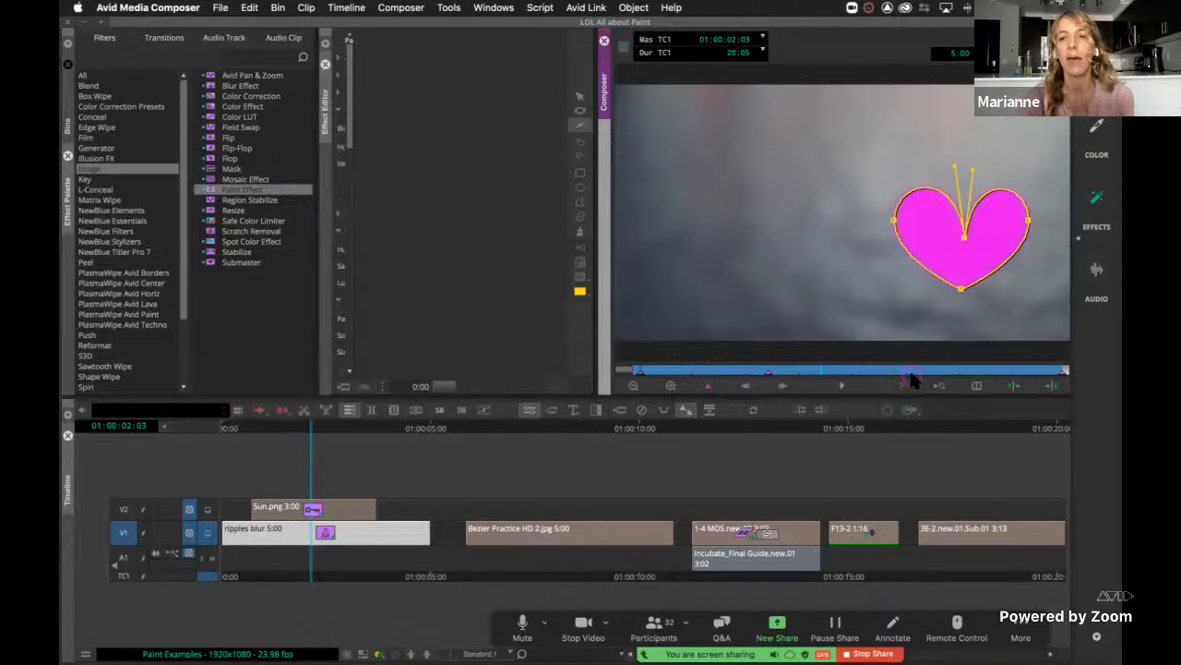
pyautogui.moveTo(823, 366); pyautogui.dragTo(858, 373)
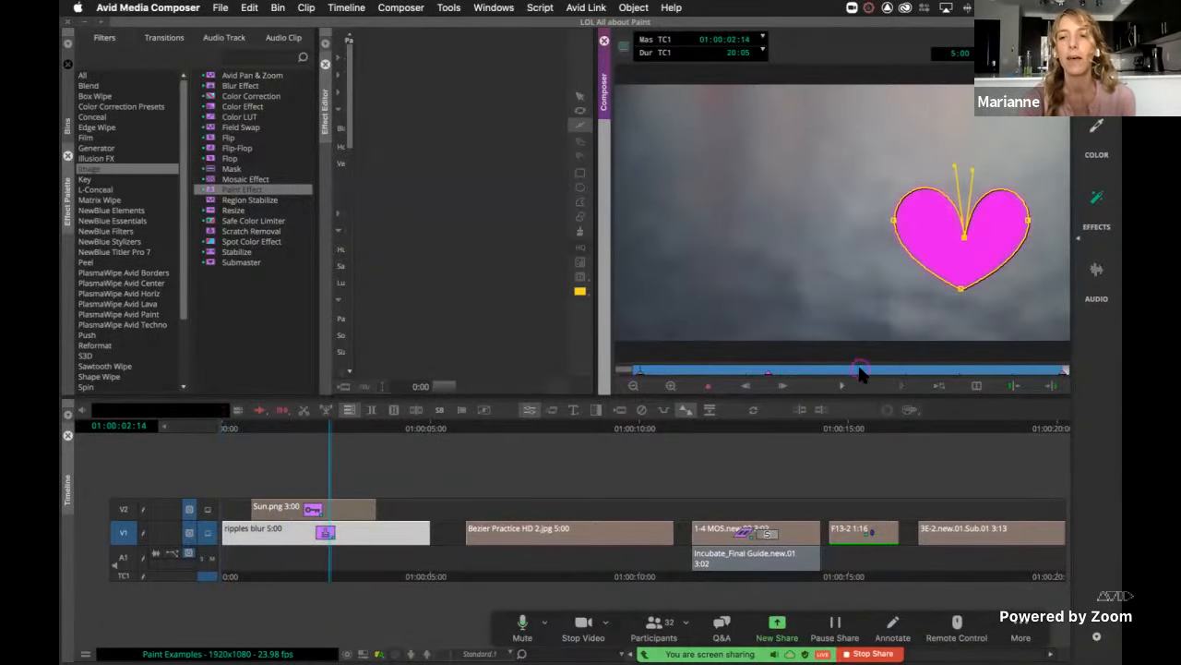
pyautogui.moveTo(671, 369); pyautogui.dragTo(635, 372)
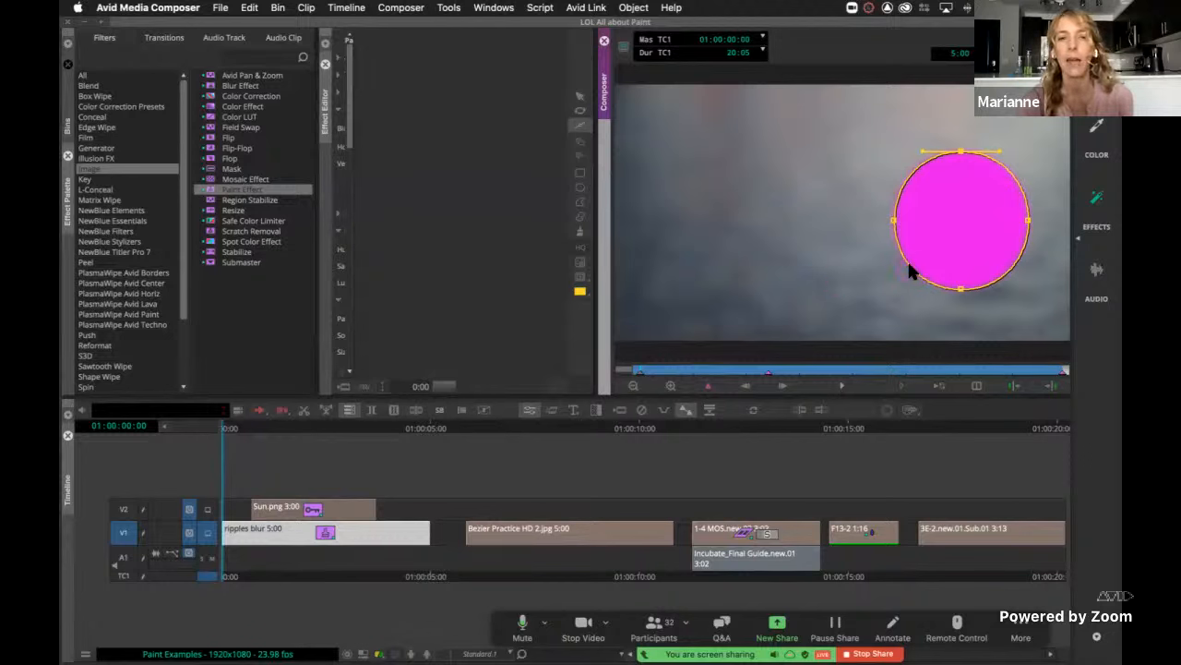
pyautogui.click(580, 128)
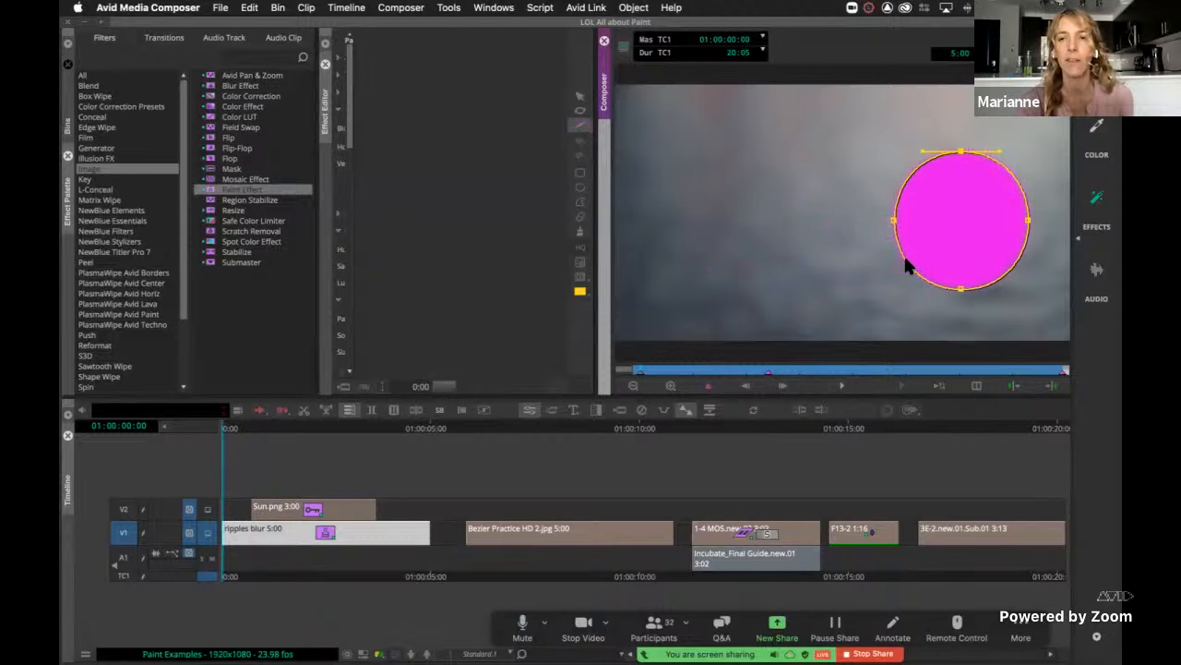
pyautogui.press('End')
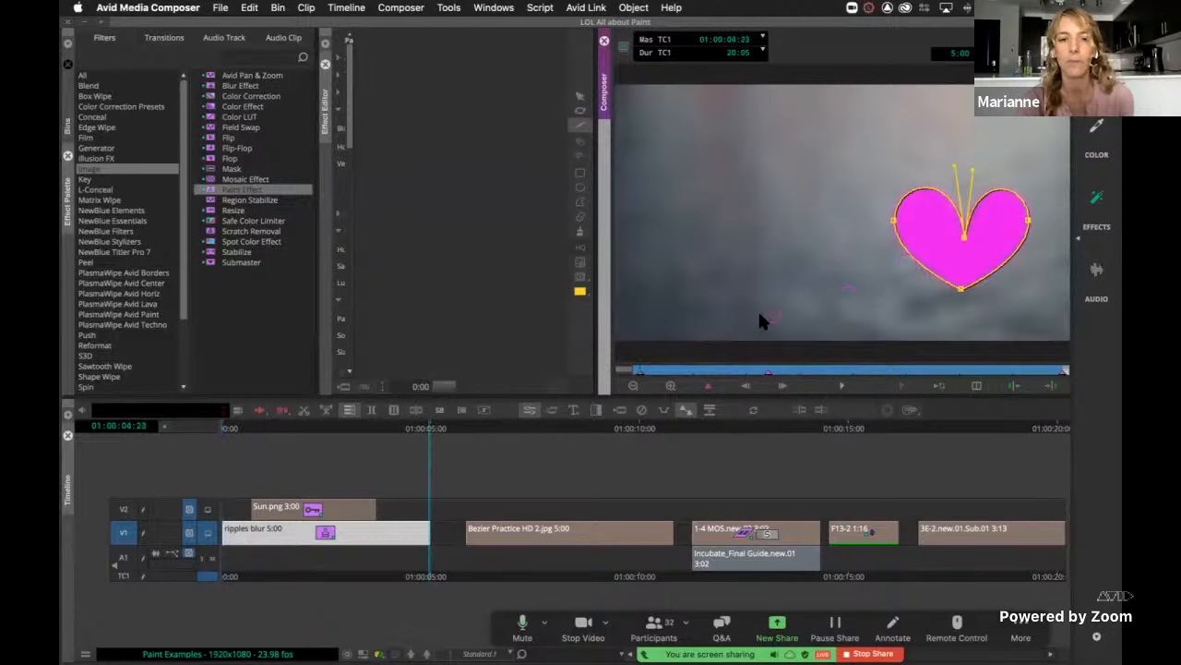
pyautogui.click(643, 370)
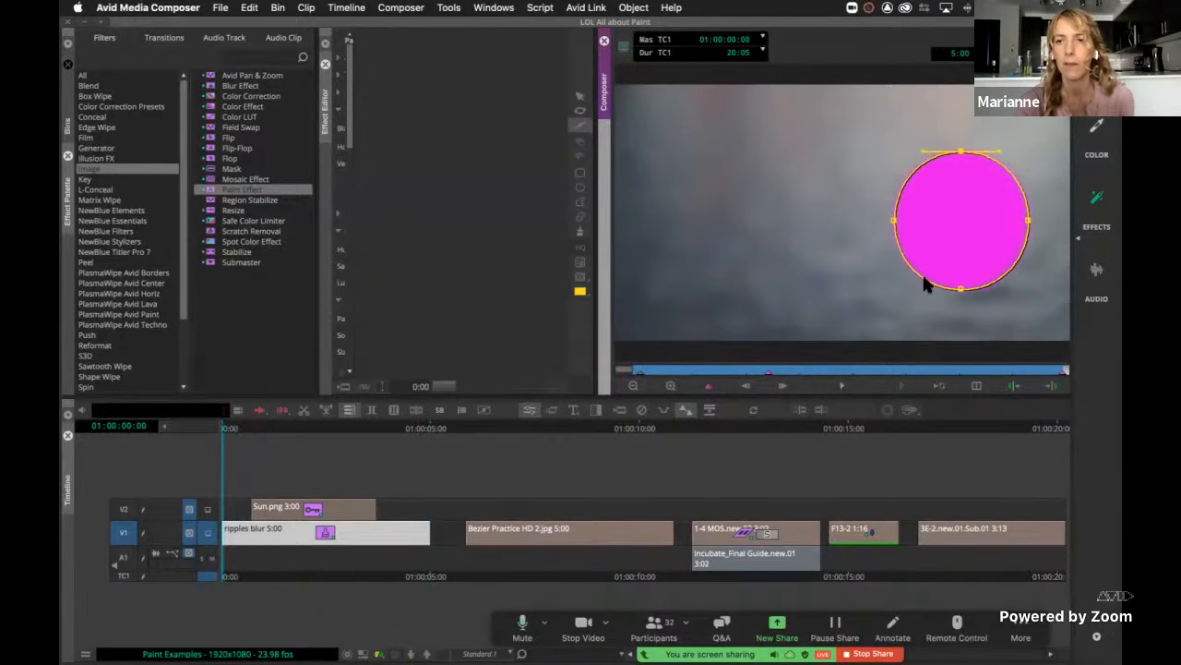
pyautogui.press('End')
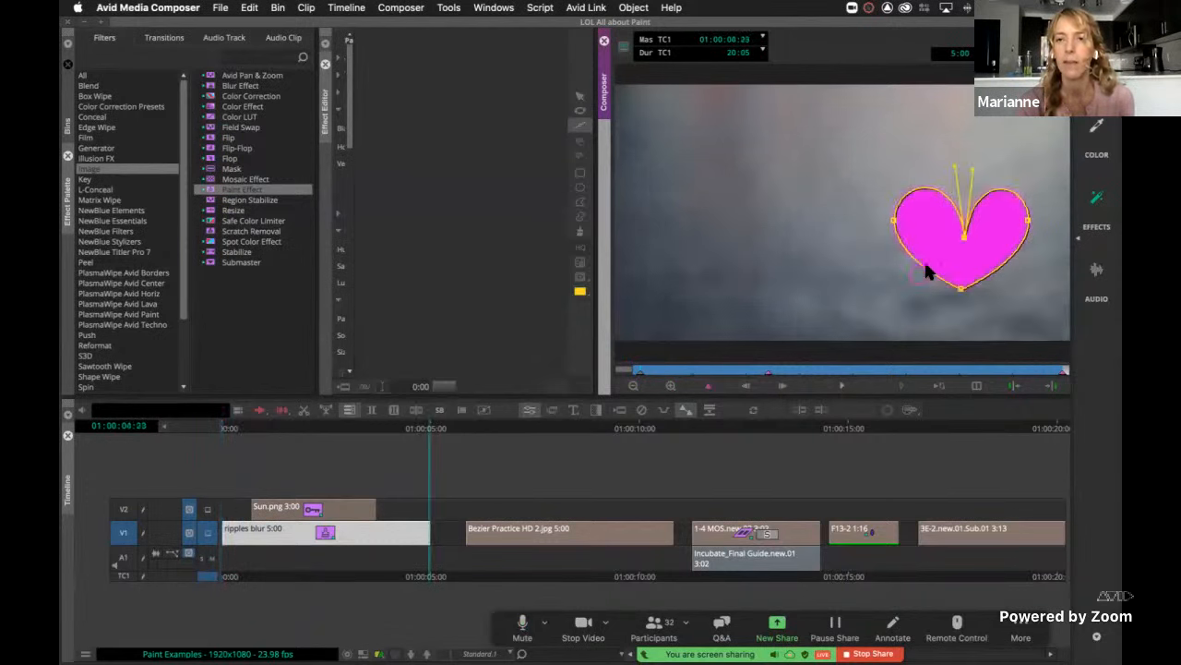
# Add a control point on the heart's lower-left edge at the clip's end and check the outline between the start and 01:00:00:20.
pyautogui.click(927, 268)
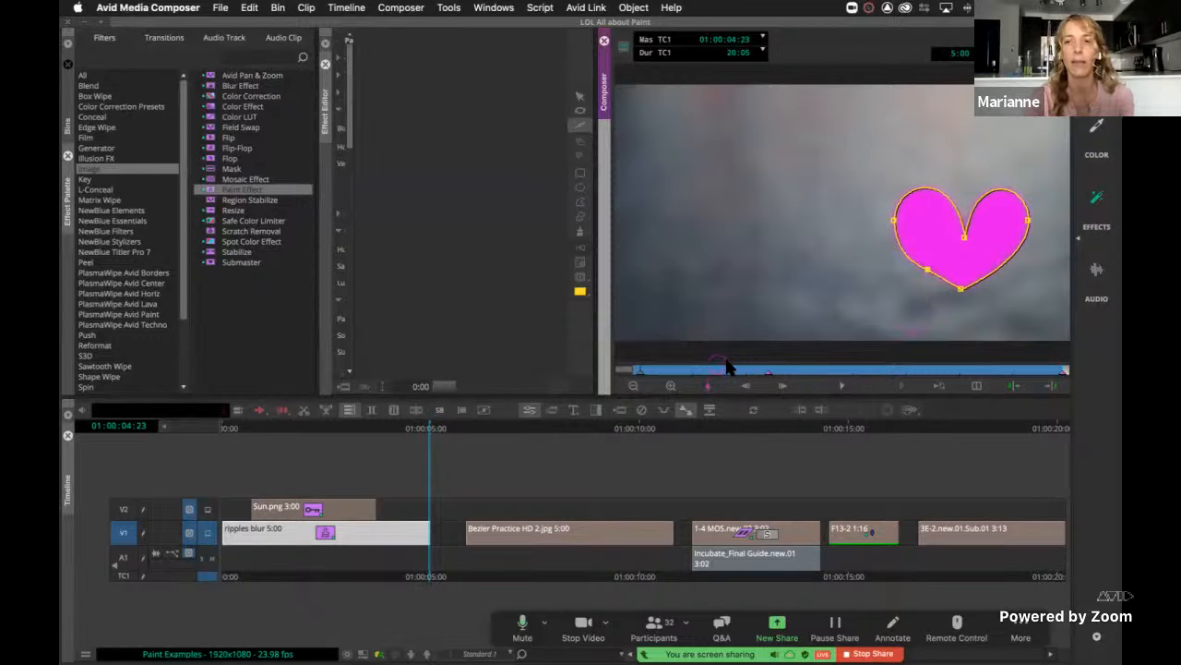
pyautogui.moveTo(744, 372); pyautogui.dragTo(598, 386)
pyautogui.click(681, 345)
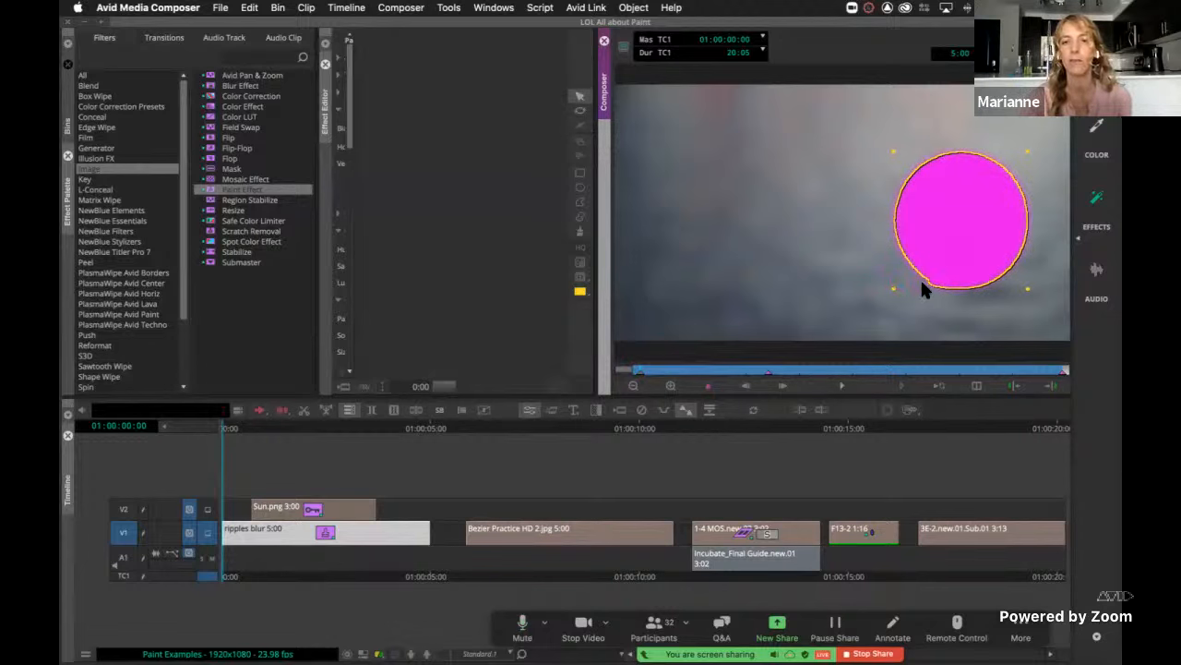
pyautogui.moveTo(711, 372)
pyautogui.mouseDown()
pyautogui.moveTo(844, 373)
pyautogui.moveTo(634, 380)
pyautogui.moveTo(692, 378)
pyautogui.mouseUp()
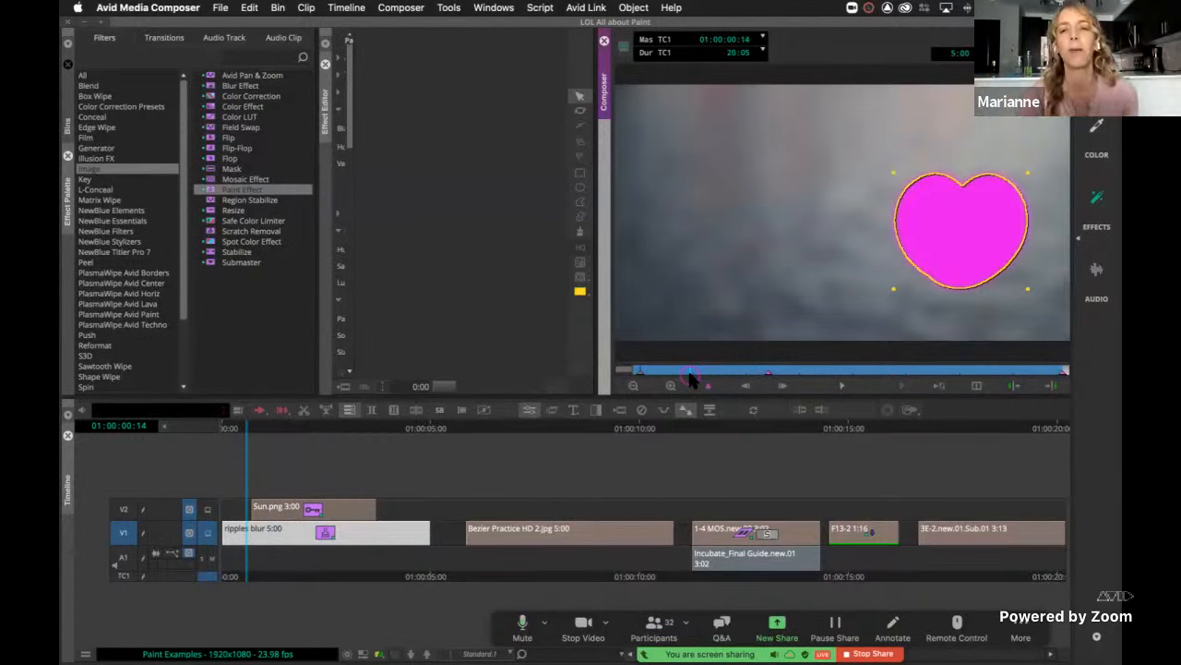
pyautogui.moveTo(690, 378)
pyautogui.mouseDown()
pyautogui.moveTo(821, 365)
pyautogui.moveTo(710, 377)
pyautogui.mouseUp()
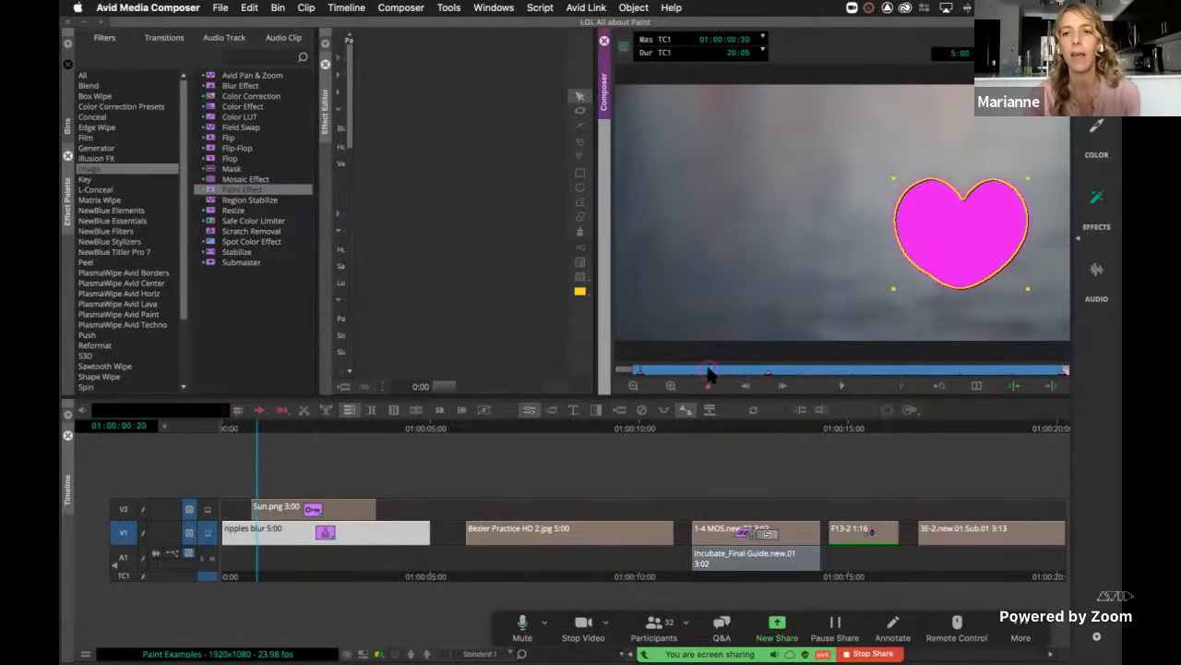
# Delete the extra control point on the heart's lower-left edge at 01:00:00:19, and undo the additional deletion of its left-side point.
pyautogui.doubleClick(933, 268)
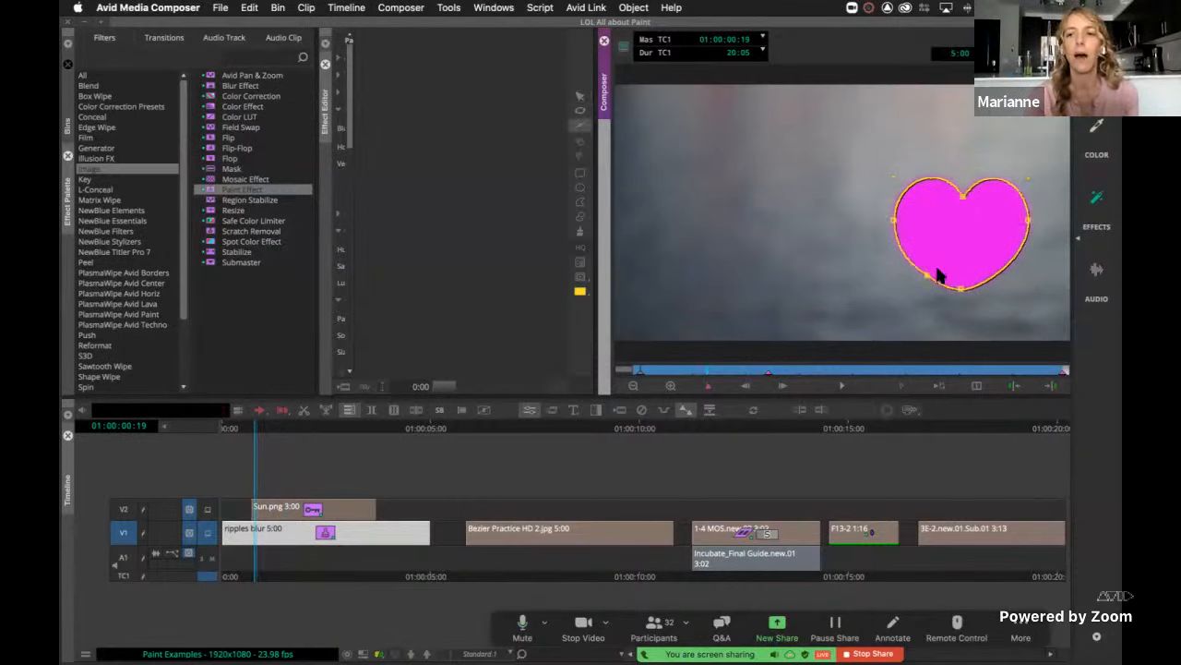
pyautogui.click(927, 275)
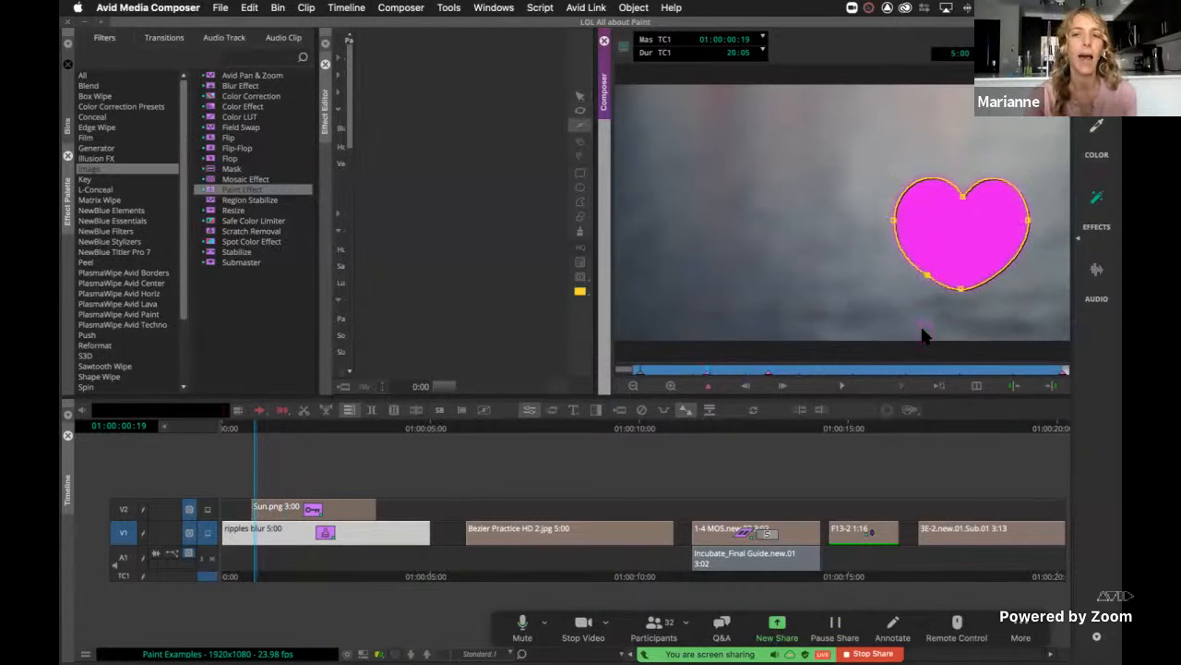
pyautogui.press('Delete')
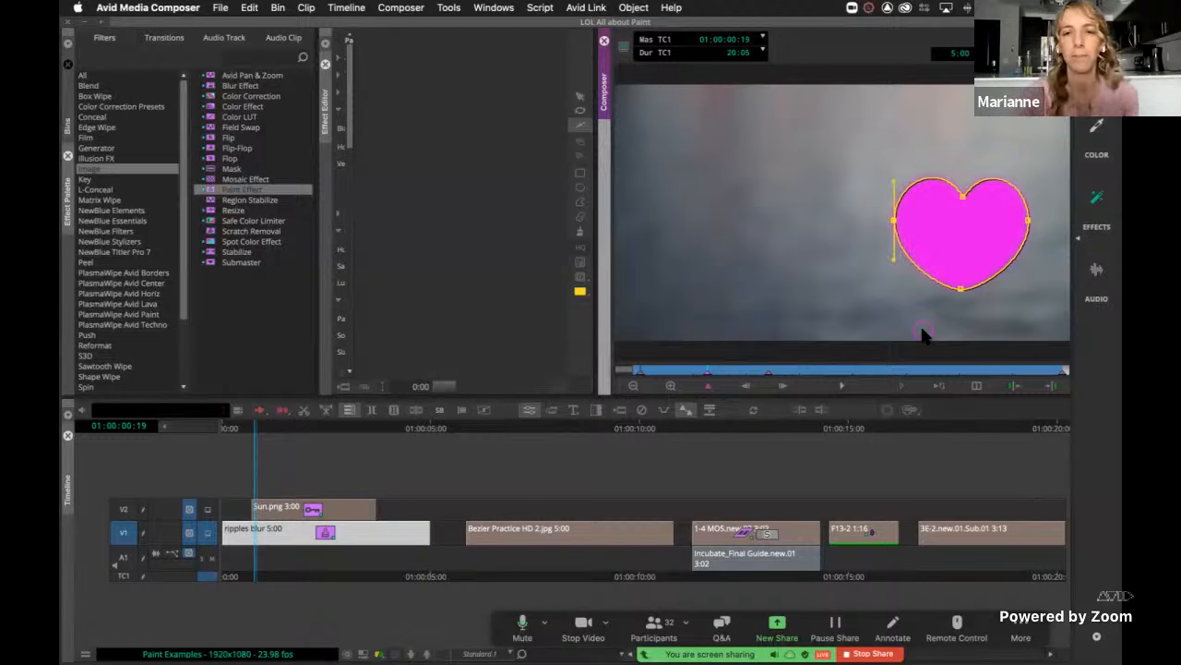
pyautogui.press('Delete')
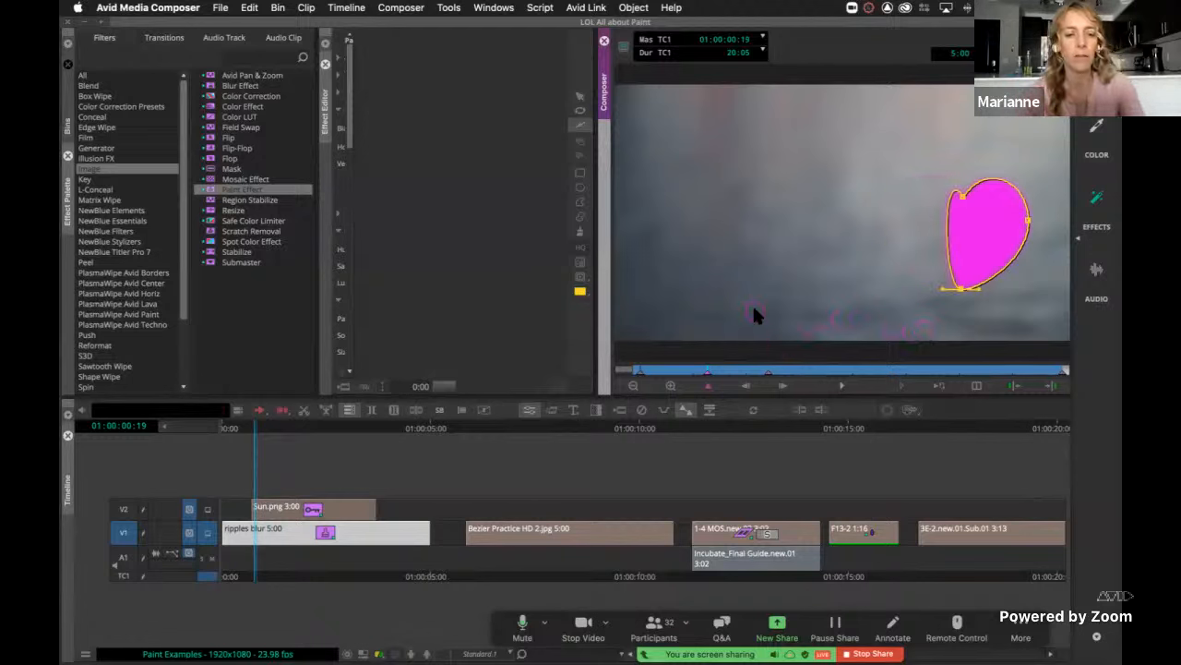
pyautogui.press('super+z')
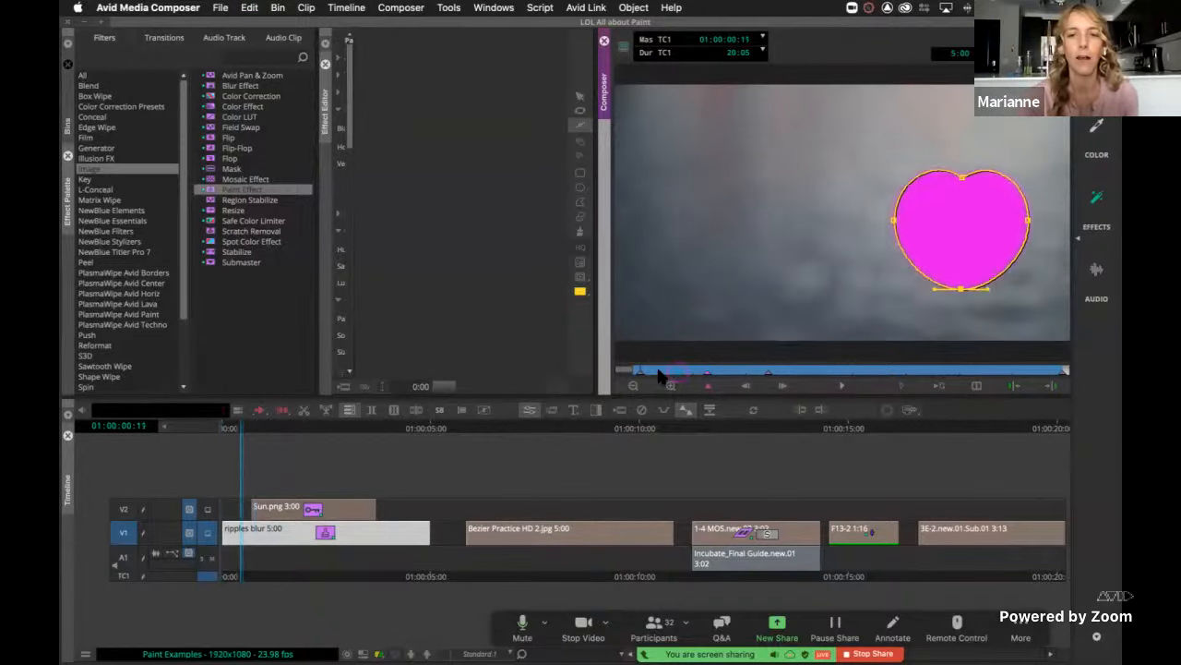
# Return to the clip's start and draw a rectangle in the upper-left area of the image.
pyautogui.moveTo(659, 376); pyautogui.dragTo(624, 371)
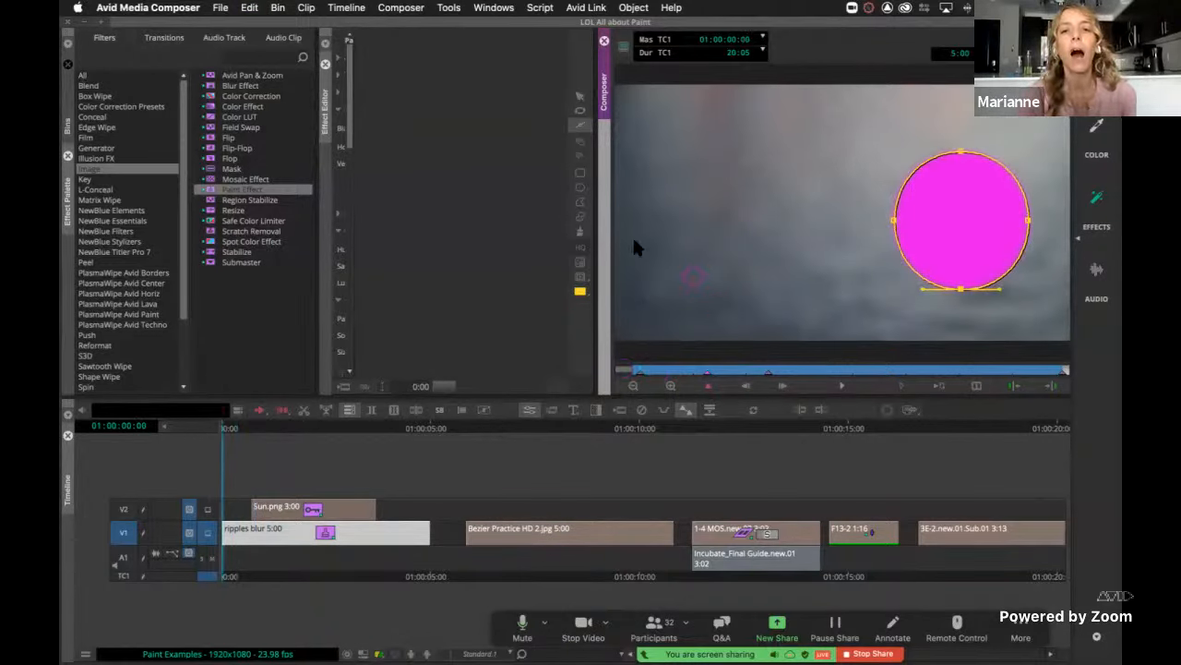
pyautogui.click(579, 172)
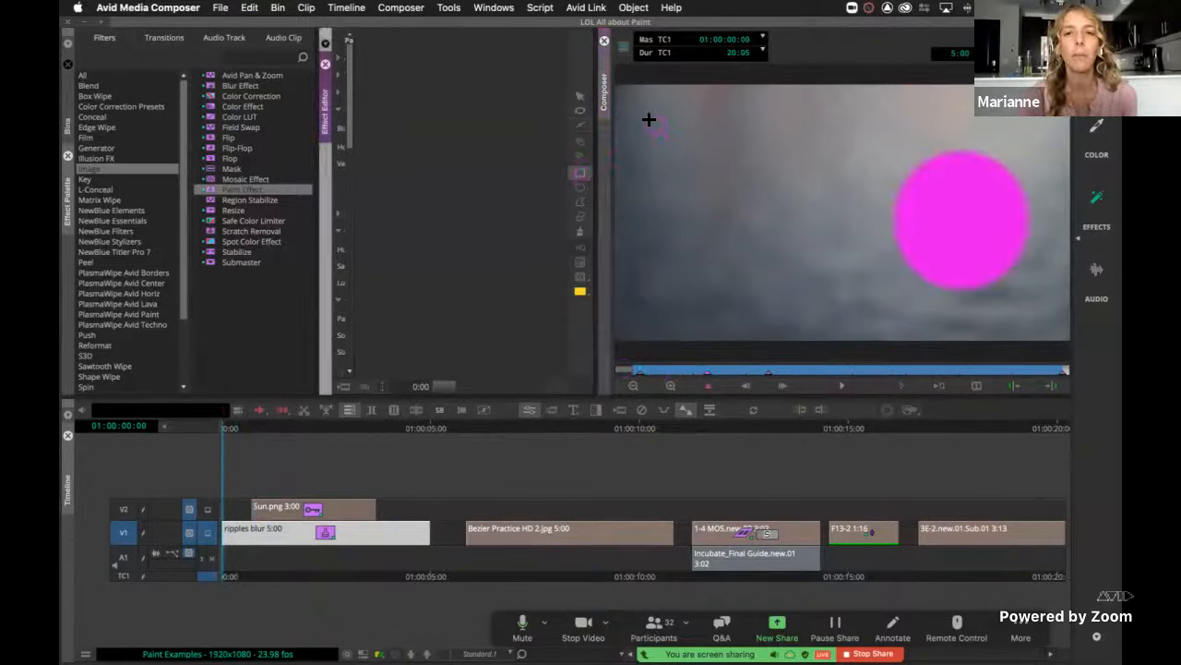
pyautogui.moveTo(649, 120); pyautogui.dragTo(757, 204)
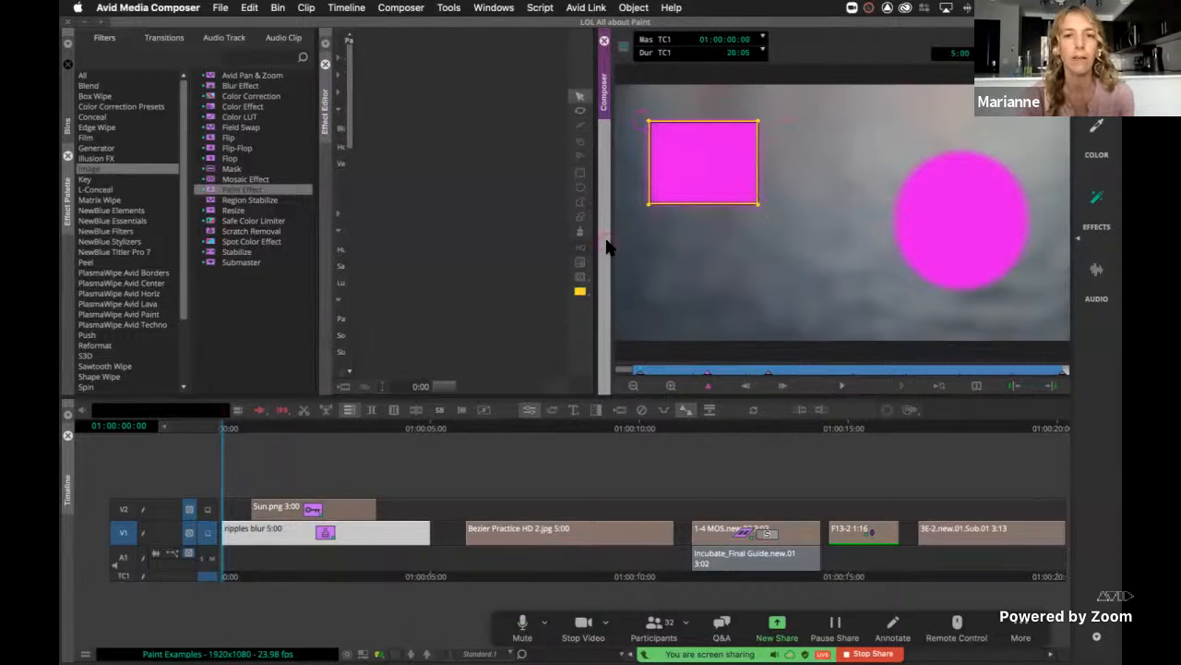
# Draw a closed curved freeform shape between the rectangle and the circle, and delete it.
pyautogui.click(579, 204)
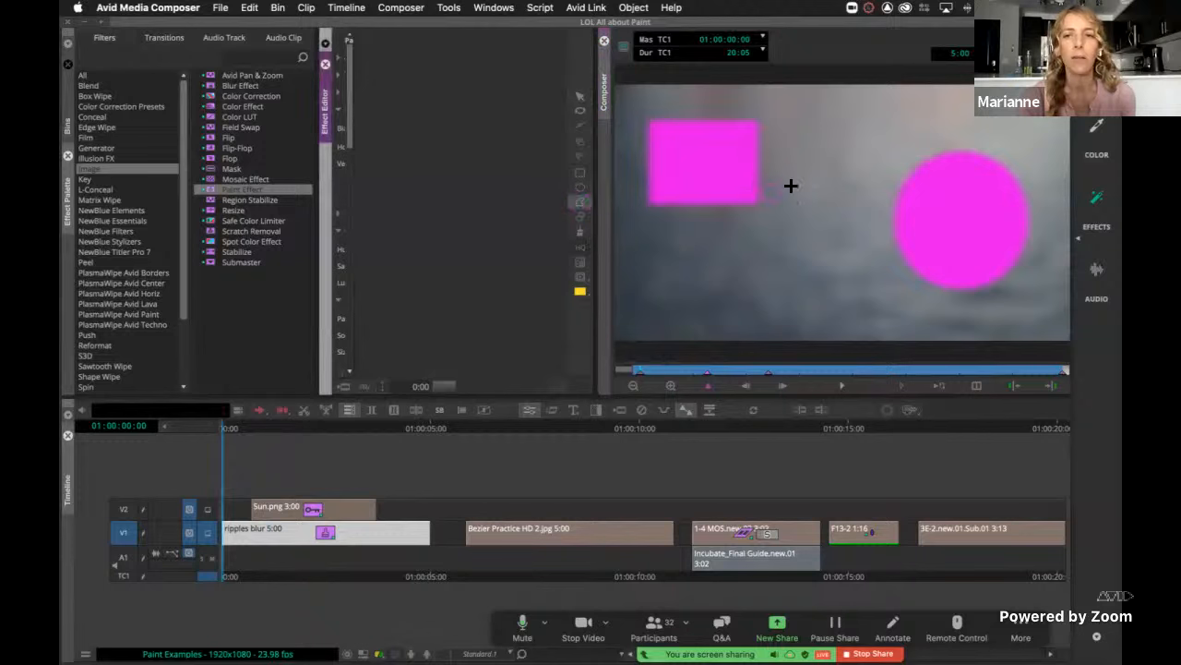
pyautogui.moveTo(804, 183); pyautogui.dragTo(746, 203)
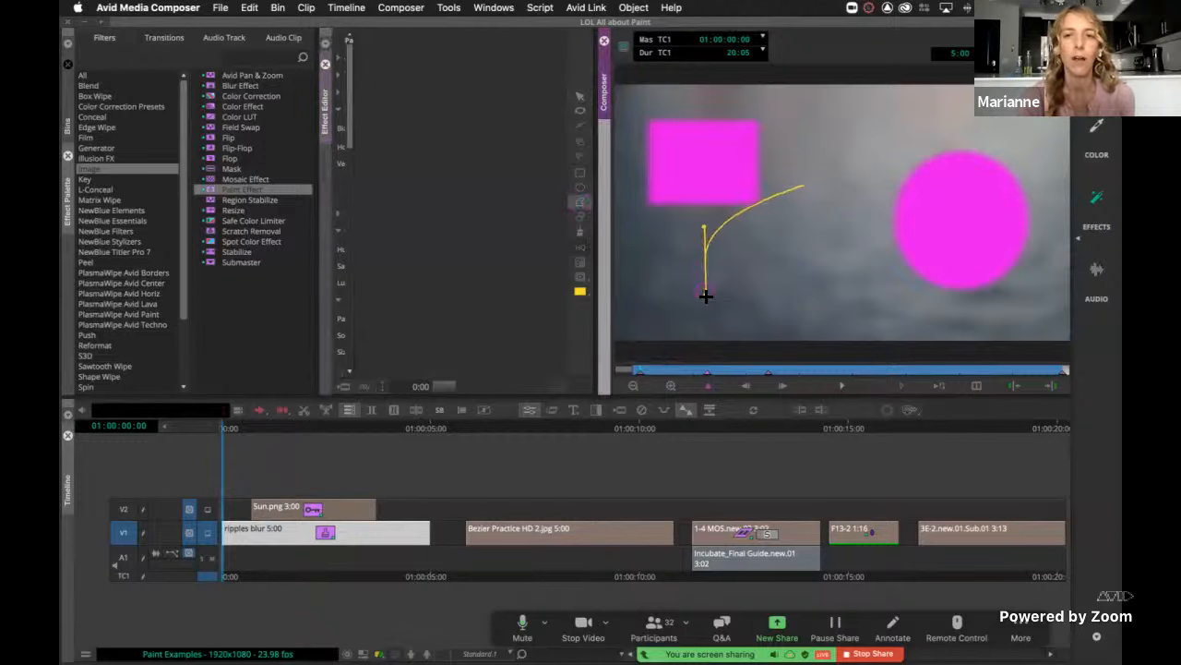
pyautogui.moveTo(777, 306); pyautogui.dragTo(843, 307)
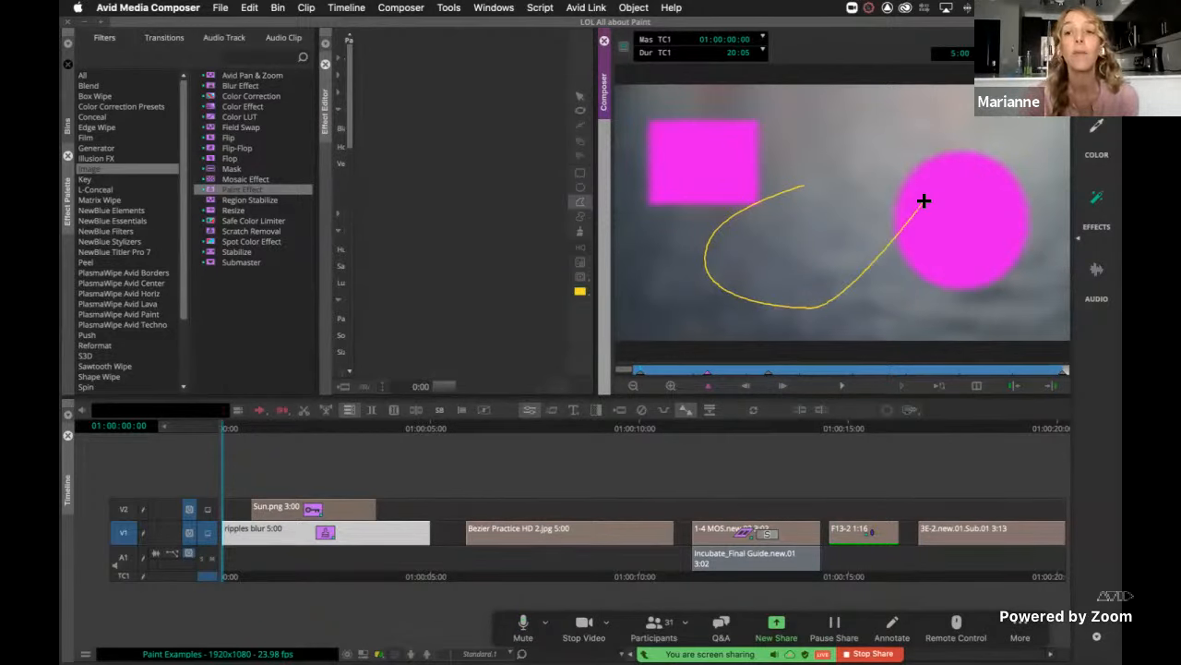
pyautogui.click(873, 222)
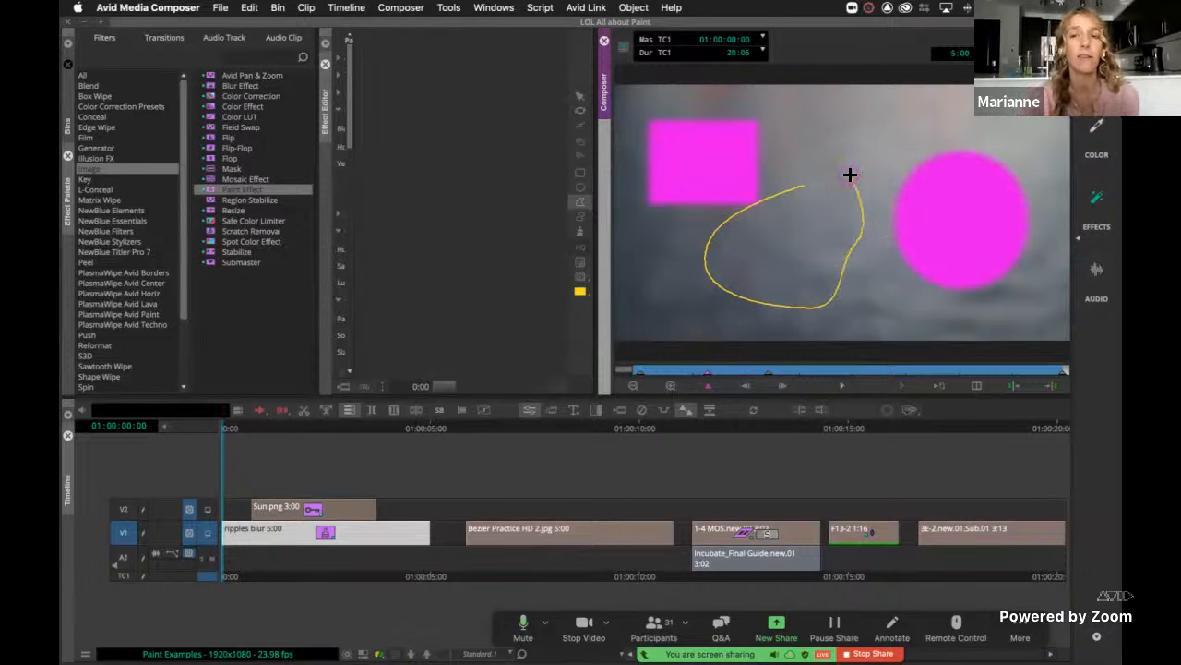
pyautogui.click(850, 174)
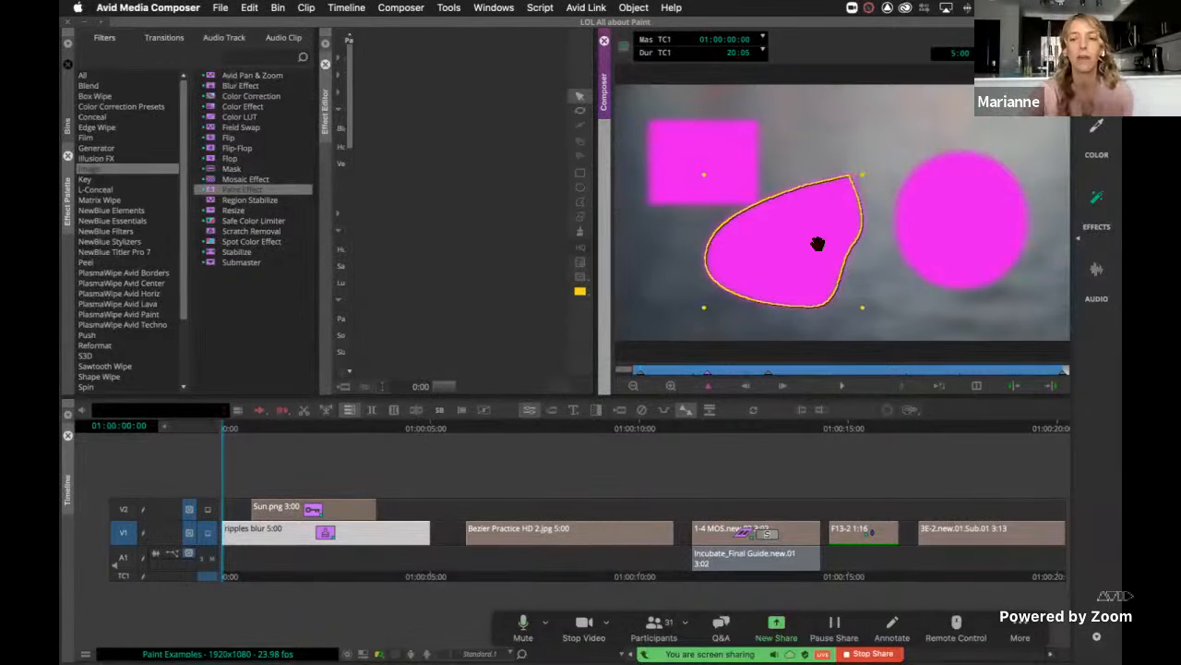
pyautogui.press('Delete')
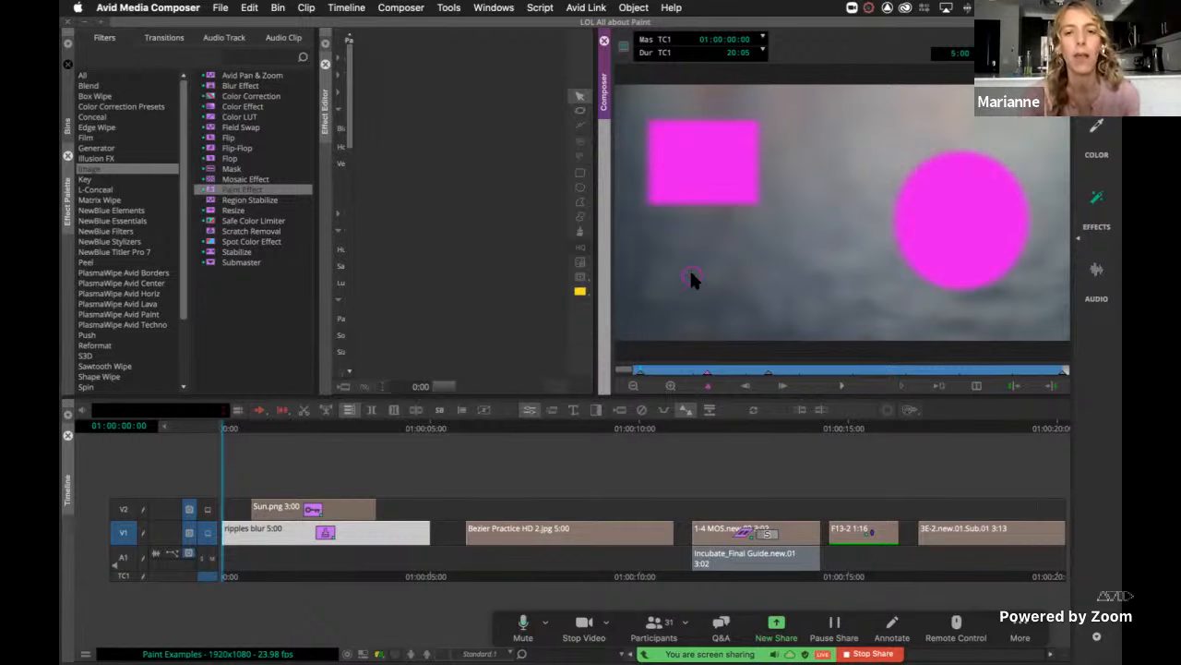
# Paint an S-shaped stroke with the Brush tool between the rectangle and the circle, and move it slightly up and right at 01:00:00:19.
pyautogui.click(579, 231)
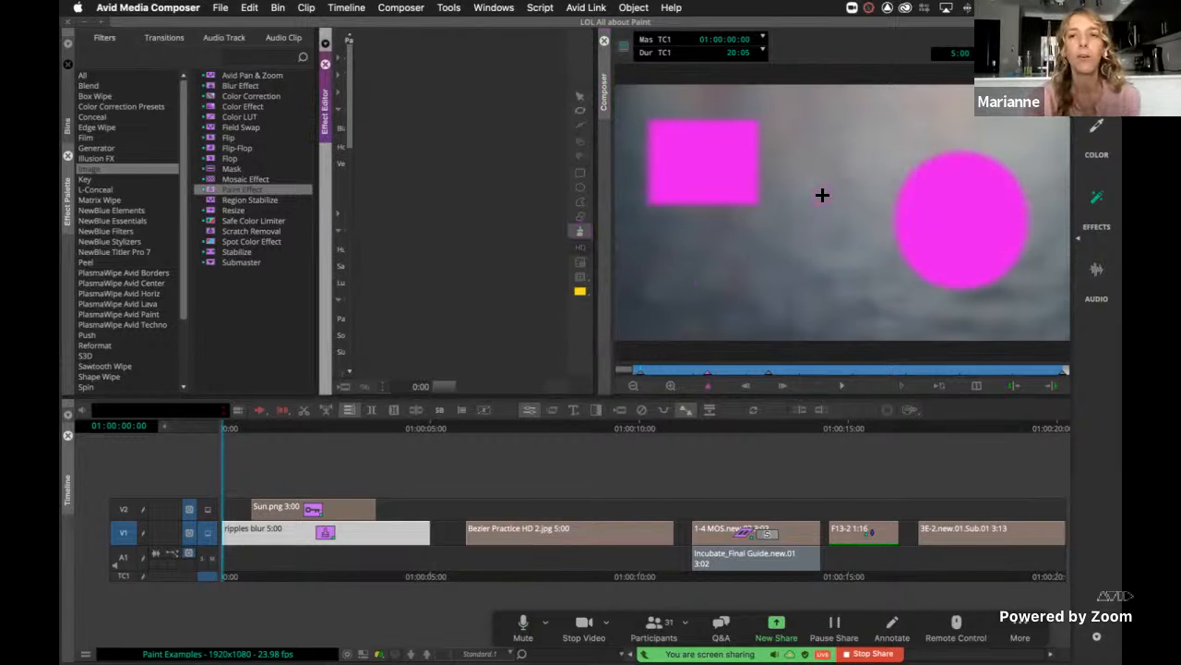
pyautogui.moveTo(876, 127)
pyautogui.mouseDown()
pyautogui.moveTo(815, 130)
pyautogui.moveTo(773, 182)
pyautogui.moveTo(791, 224)
pyautogui.moveTo(843, 250)
pyautogui.moveTo(871, 314)
pyautogui.moveTo(837, 340)
pyautogui.moveTo(787, 345)
pyautogui.moveTo(728, 330)
pyautogui.moveTo(704, 288)
pyautogui.mouseUp()
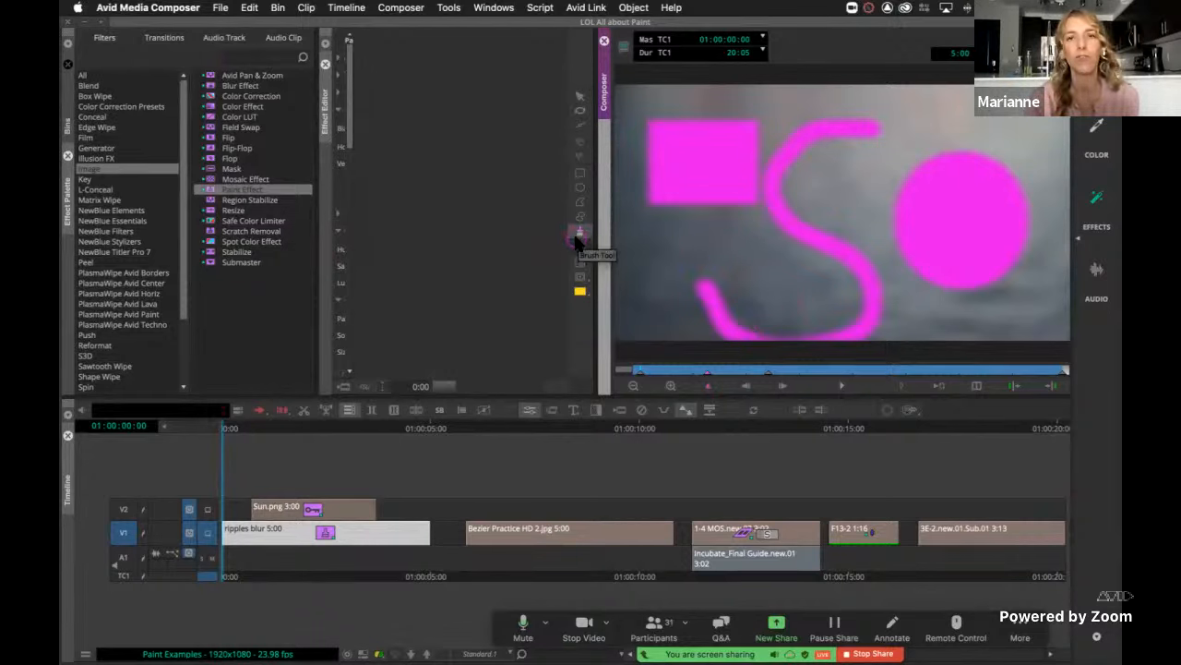
pyautogui.click(579, 98)
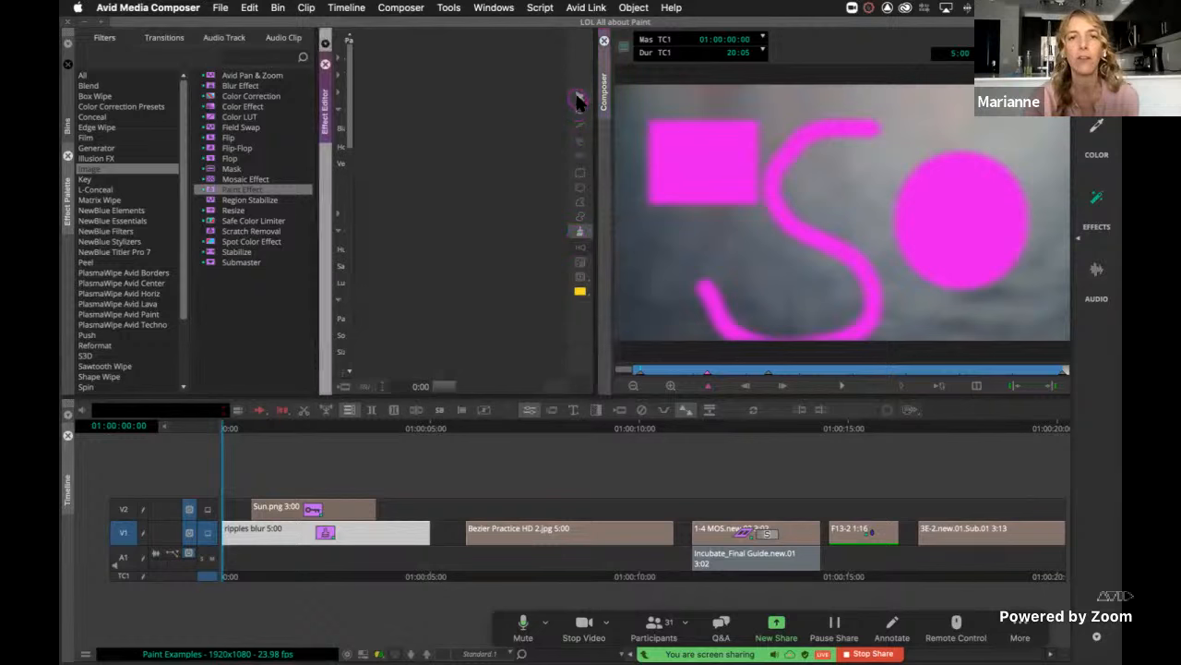
pyautogui.click(791, 204)
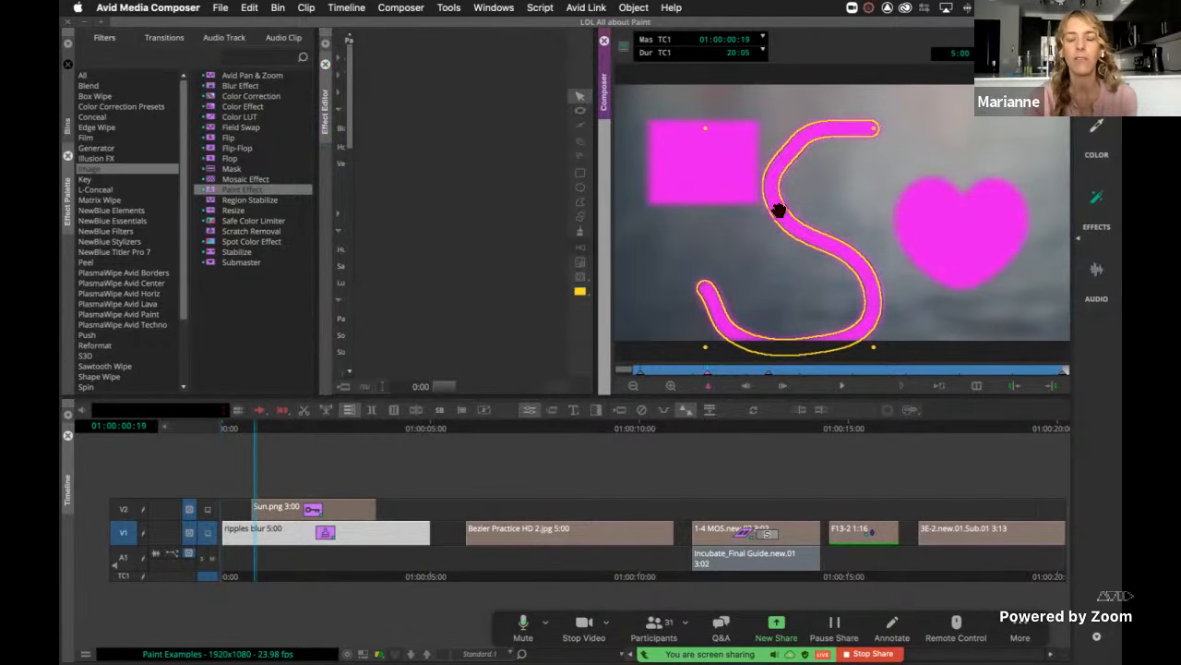
pyautogui.moveTo(778, 206)
pyautogui.mouseDown()
pyautogui.moveTo(812, 197)
pyautogui.moveTo(806, 188)
pyautogui.mouseUp()
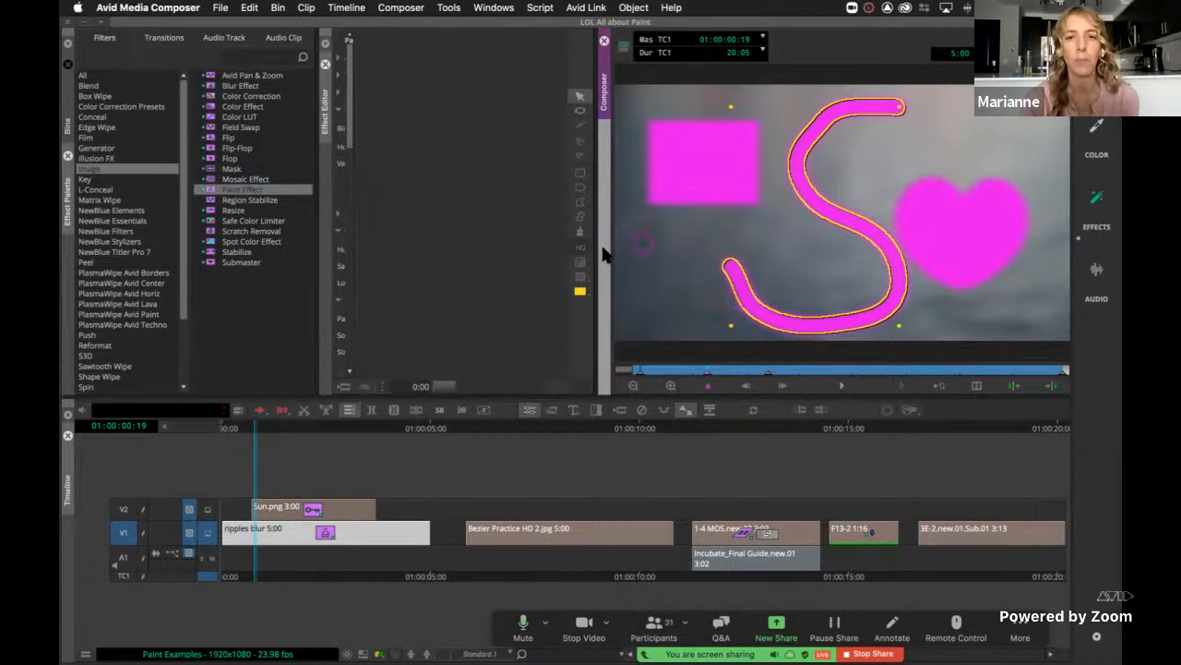
# Widen the Effect Editor to reveal the parameter values, collapse the Color settings and set the S stroke's brush size to 29.
pyautogui.moveTo(596, 251); pyautogui.dragTo(680, 242)
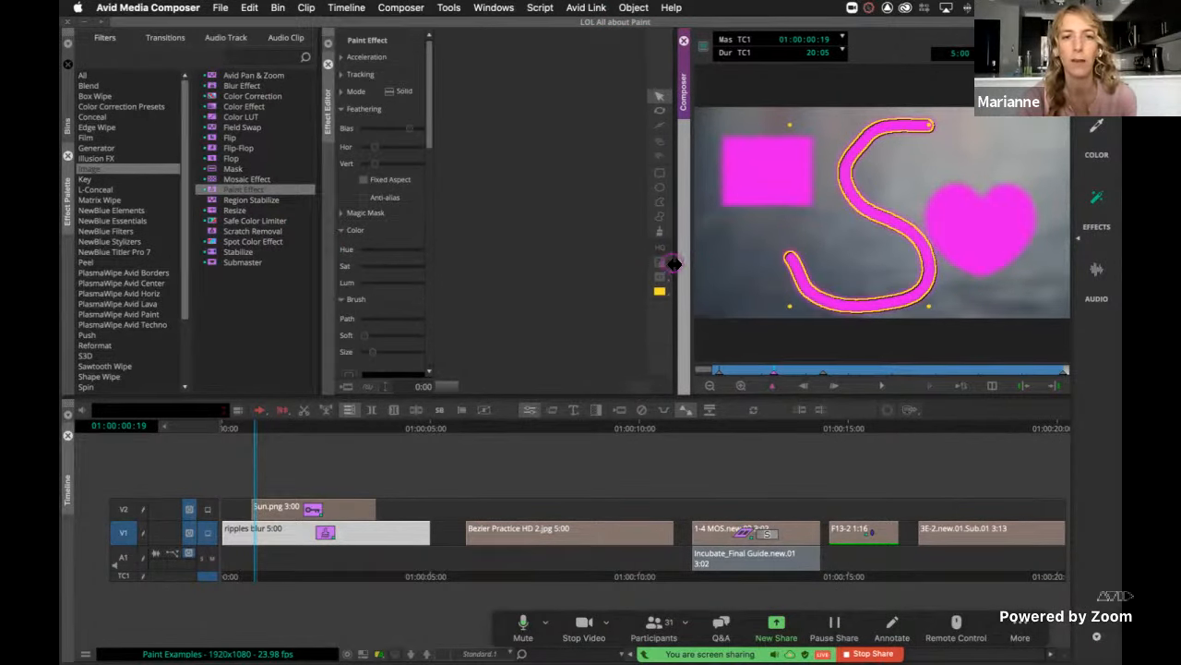
pyautogui.moveTo(674, 264); pyautogui.dragTo(737, 264)
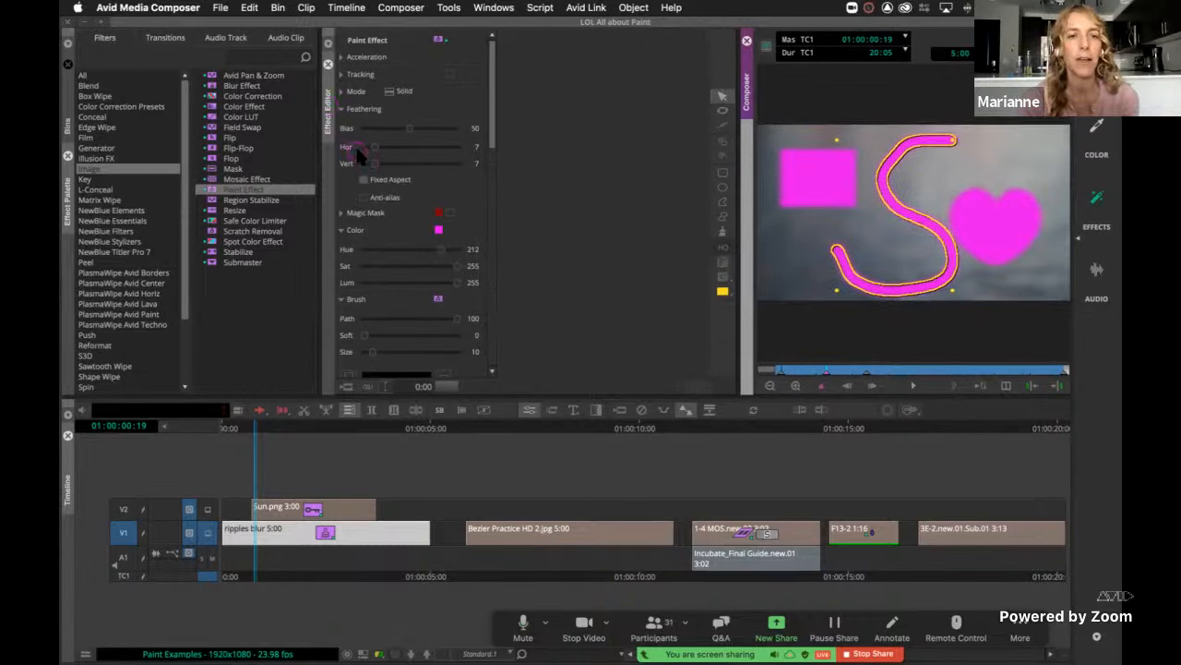
pyautogui.click(342, 229)
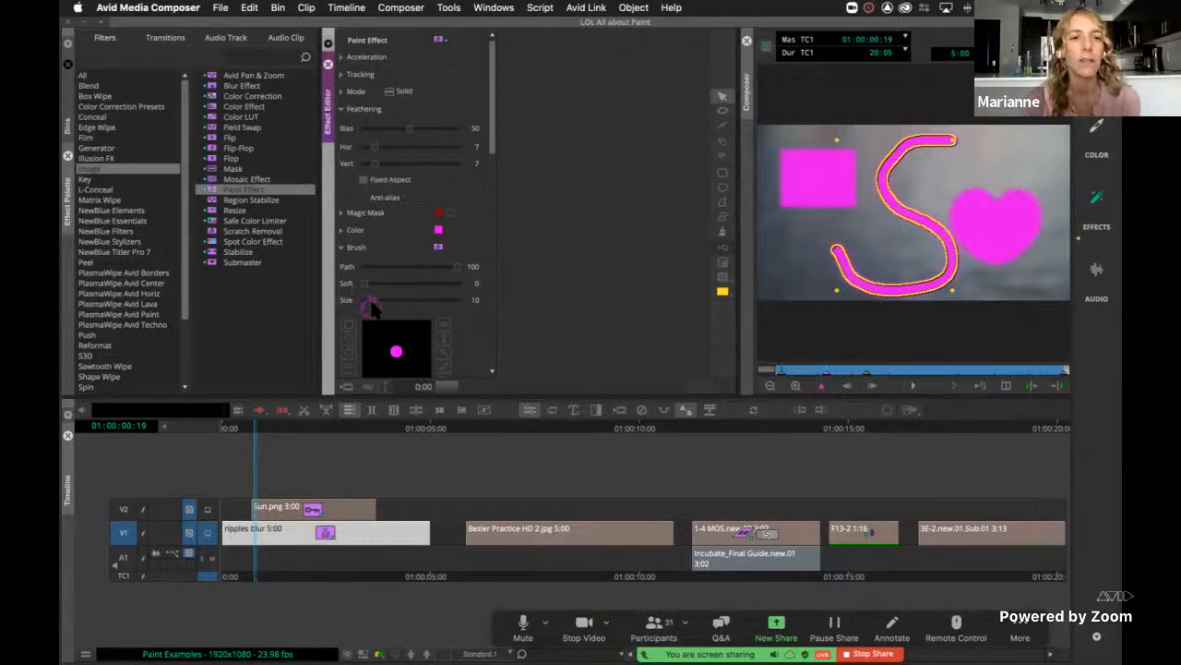
pyautogui.moveTo(370, 300); pyautogui.dragTo(390, 302)
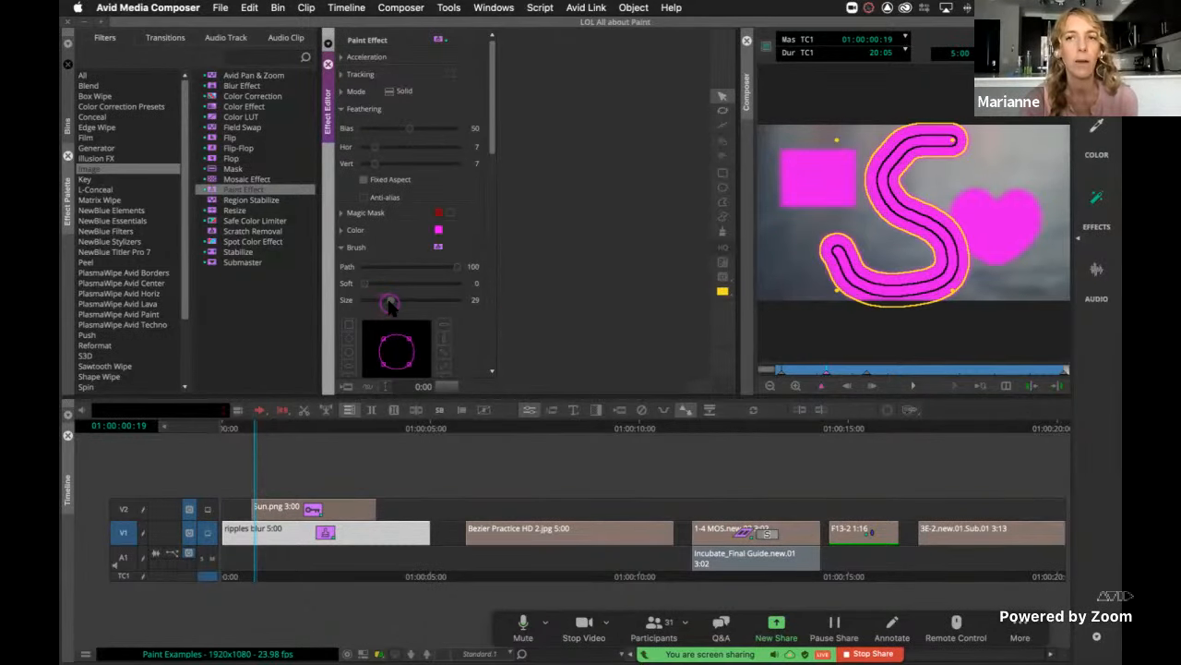
pyautogui.click(780, 259)
pyautogui.click(950, 268)
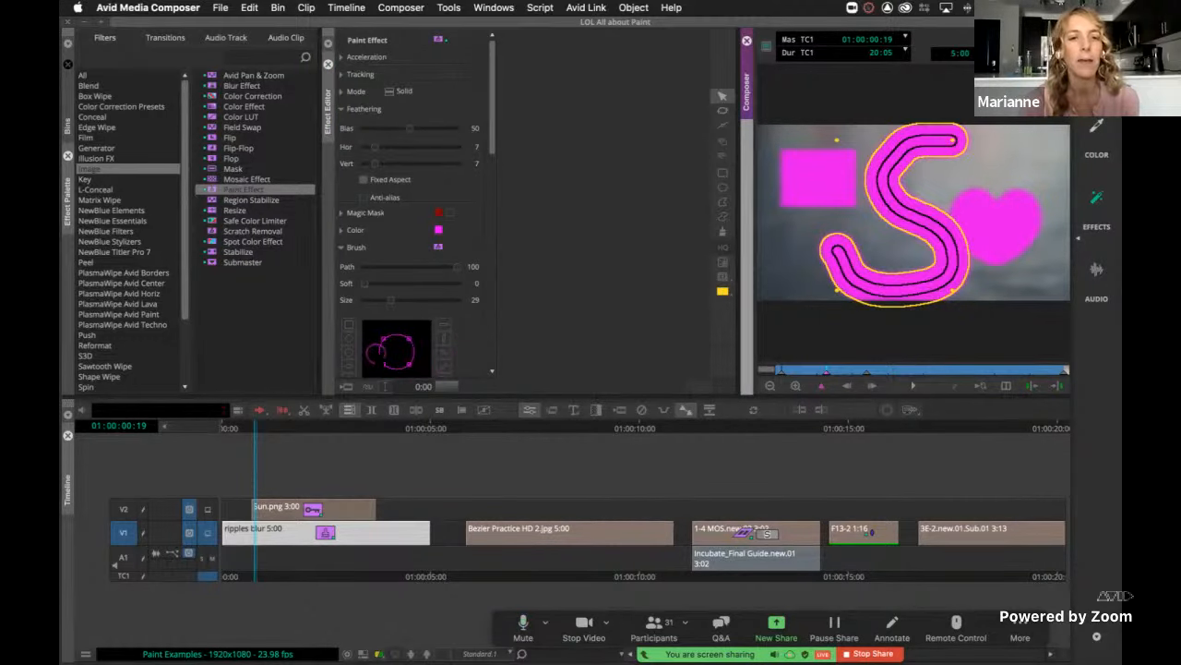
# Set the S stroke's brush size to 41 and change its brush tip to a diamond shape.
pyautogui.click(382, 340)
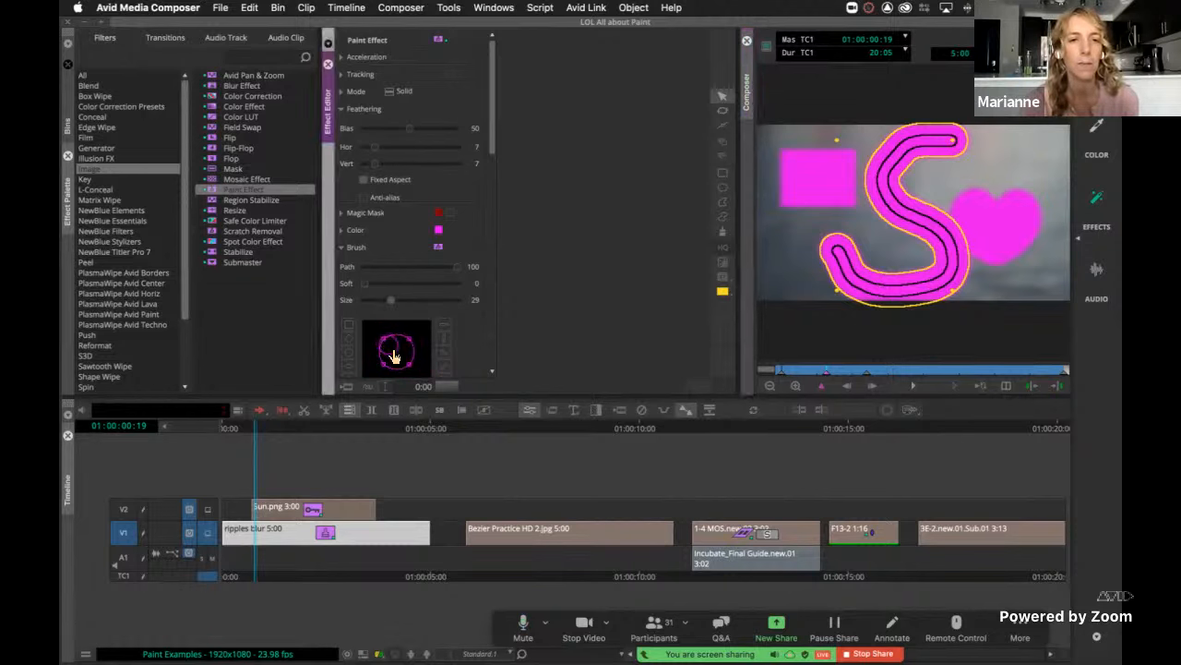
pyautogui.moveTo(385, 349)
pyautogui.mouseDown()
pyautogui.moveTo(409, 330)
pyautogui.moveTo(406, 347)
pyautogui.moveTo(398, 355)
pyautogui.moveTo(385, 335)
pyautogui.moveTo(403, 301)
pyautogui.mouseUp()
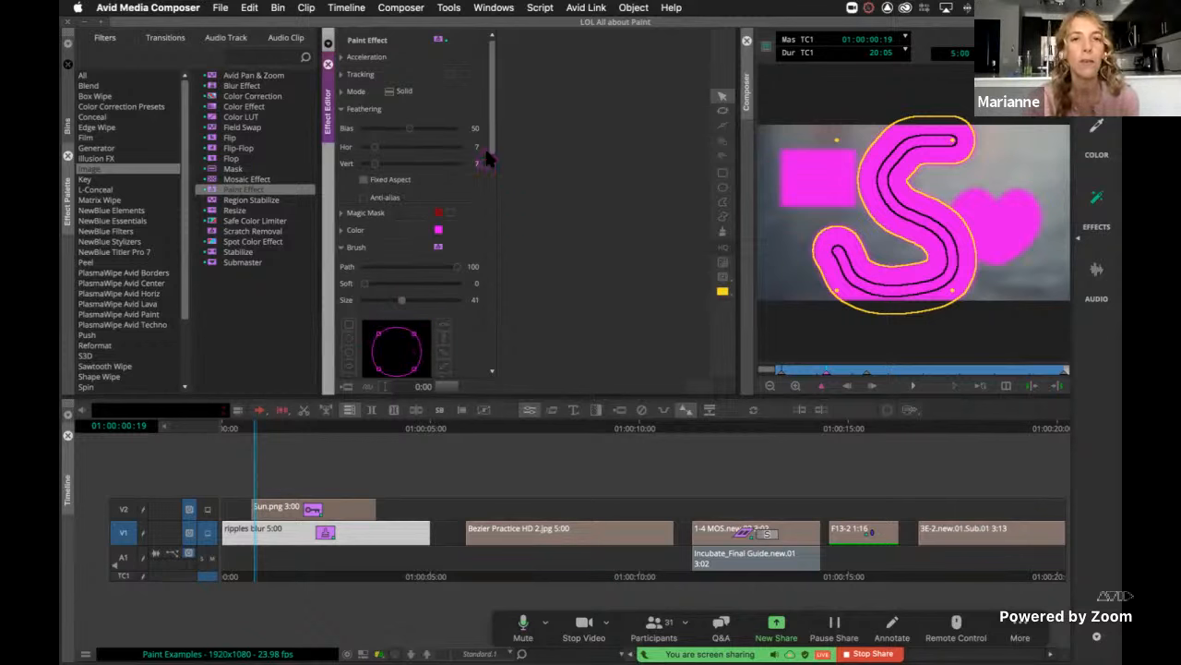
pyautogui.moveTo(493, 120); pyautogui.dragTo(493, 180)
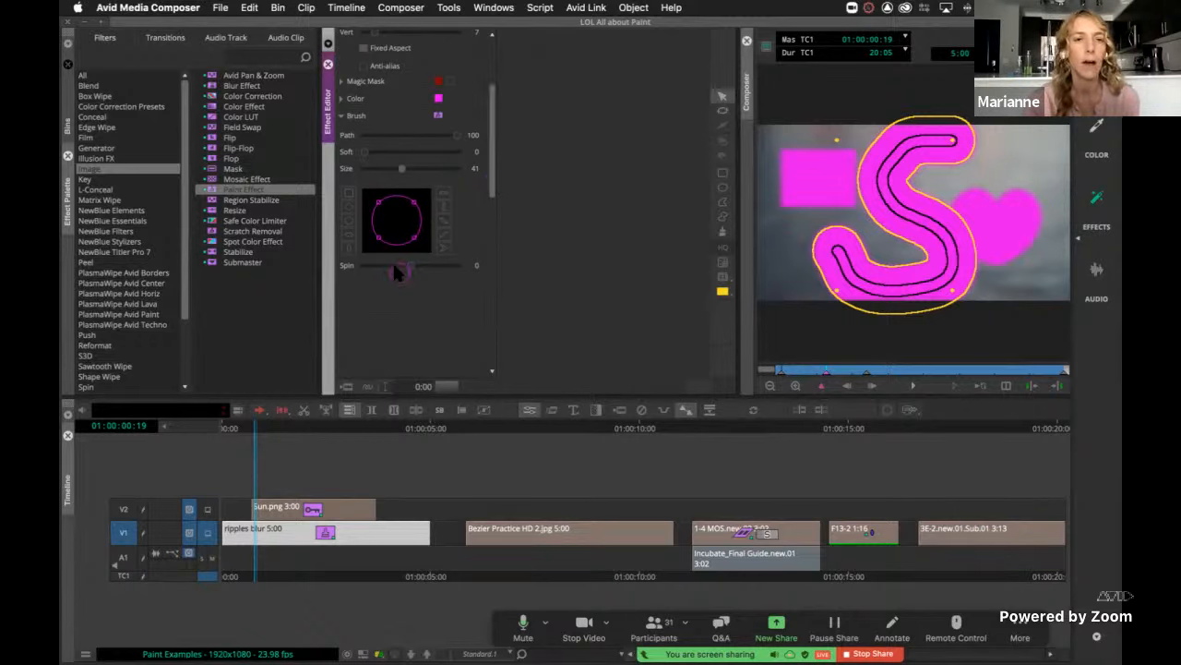
pyautogui.click(348, 216)
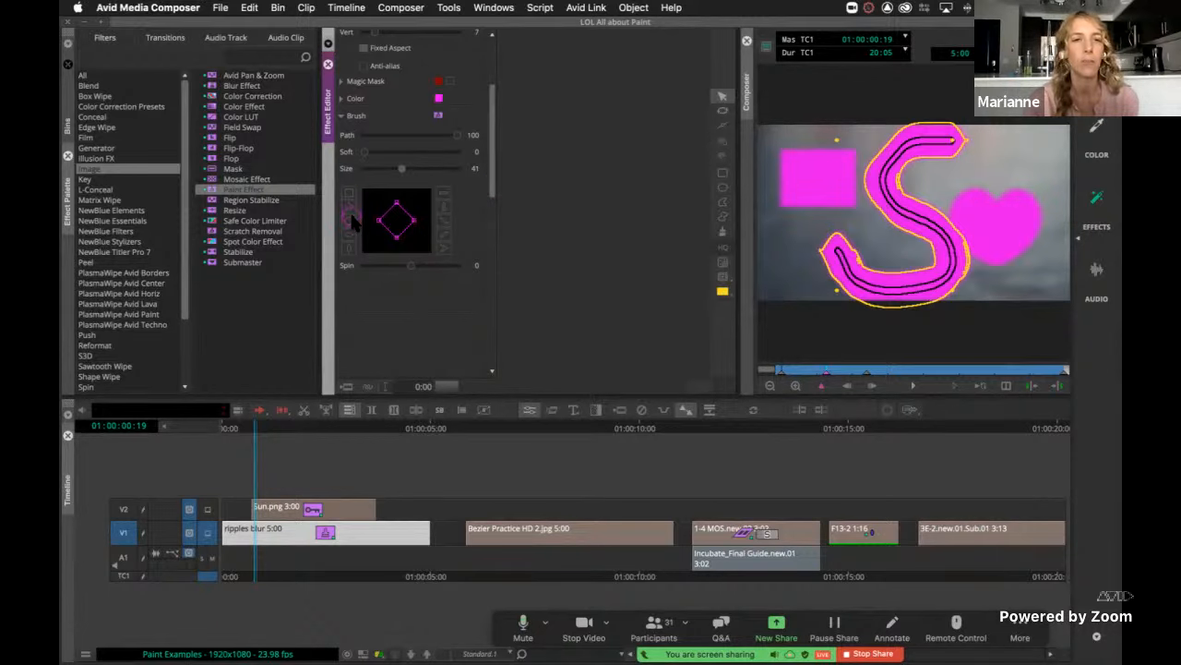
pyautogui.click(797, 330)
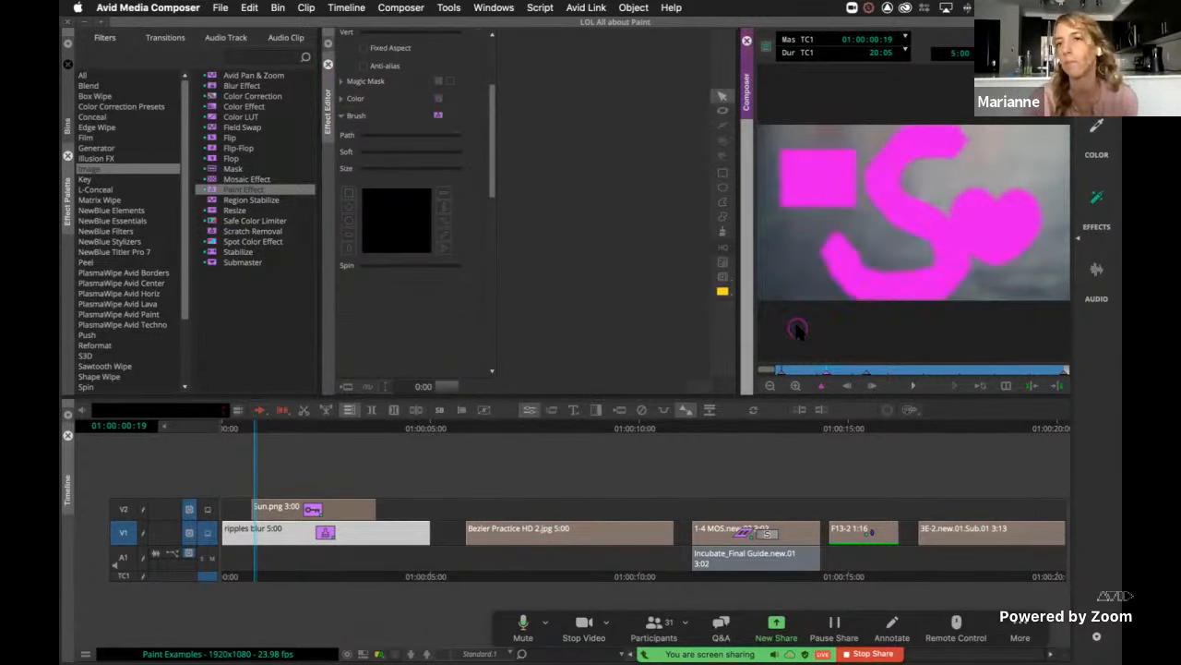
pyautogui.click(857, 268)
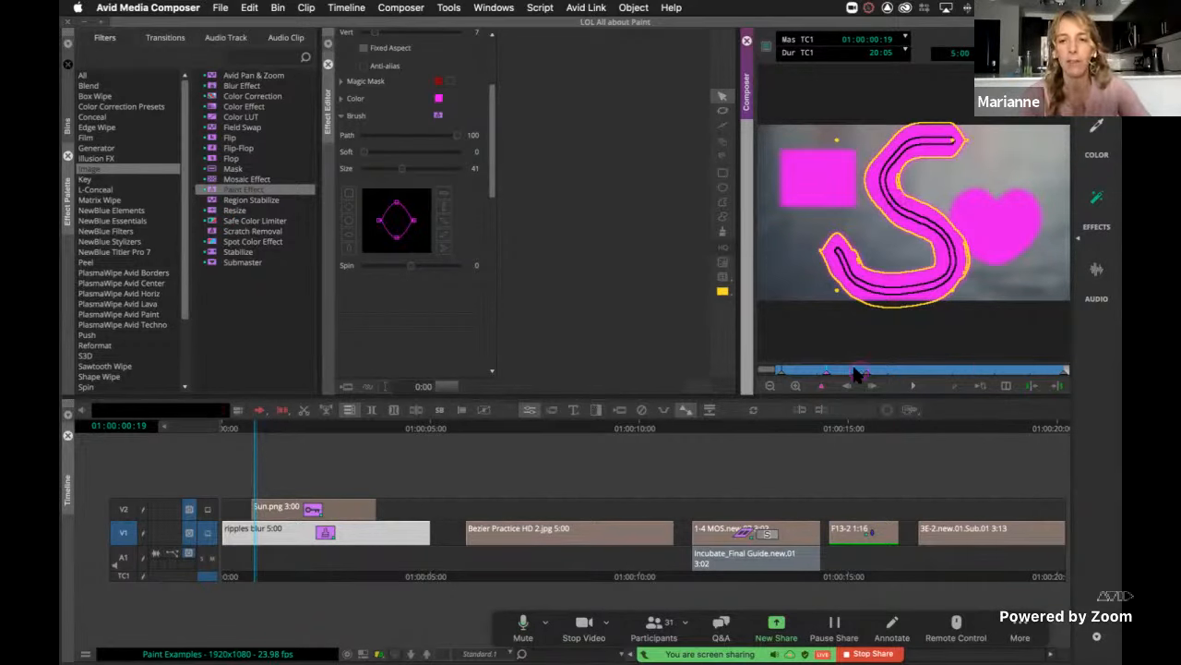
# Move to 01:00:01:05, undo the last change and delete all painted shapes from the image.
pyautogui.click(850, 373)
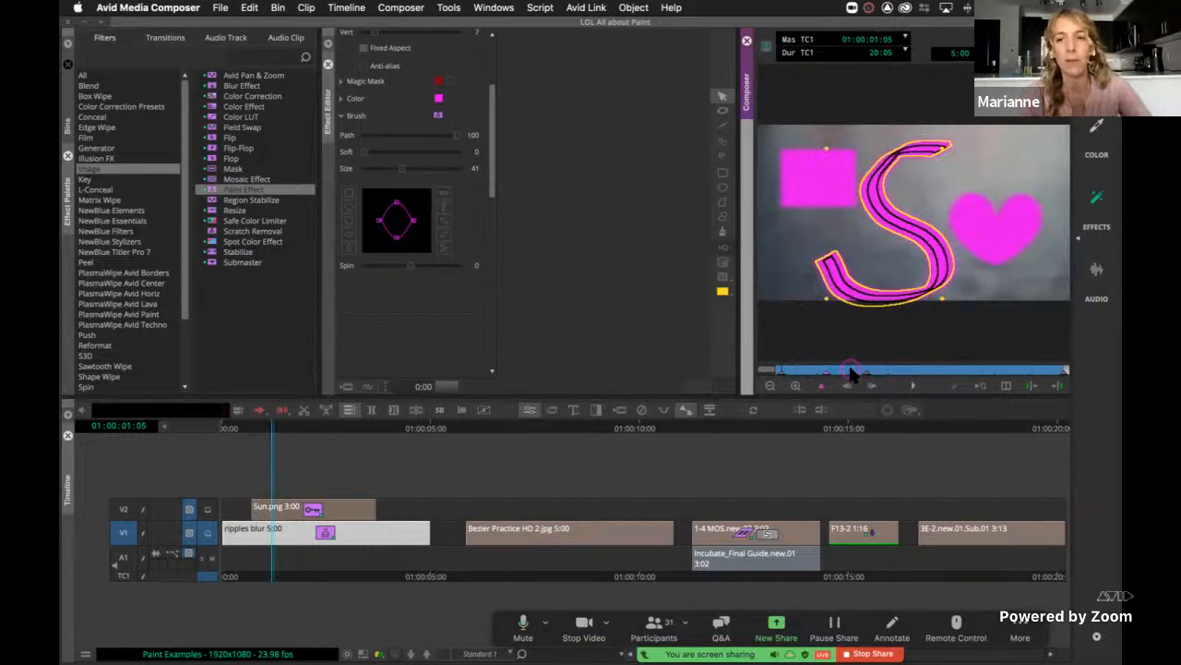
pyautogui.press('super+z')
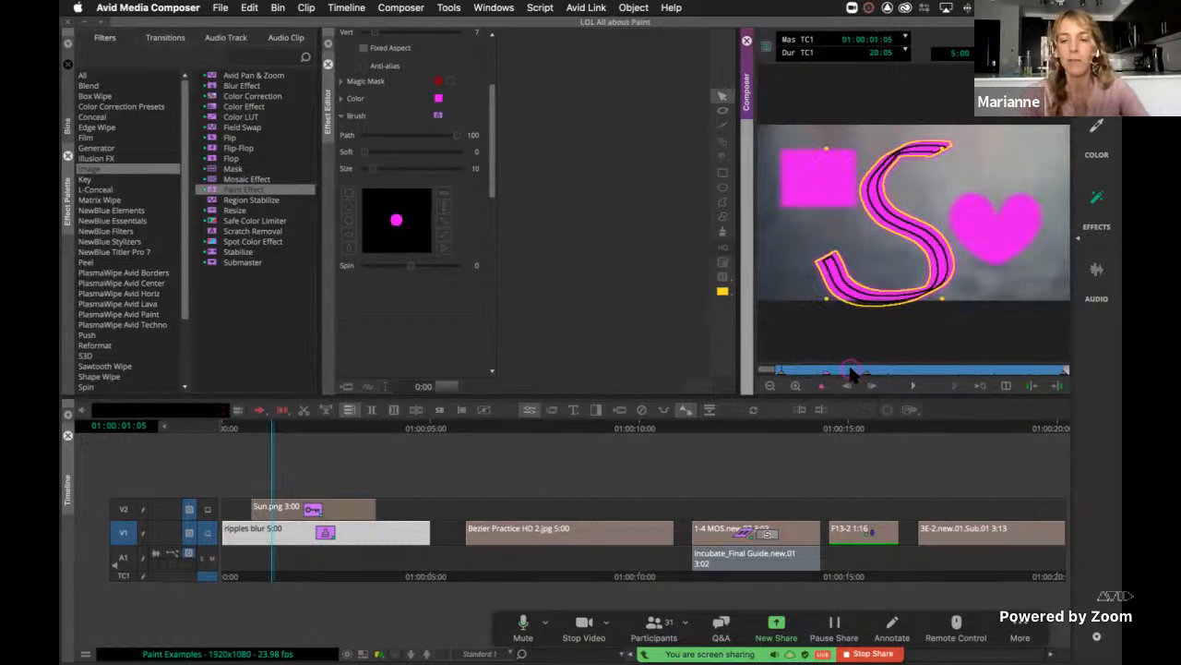
pyautogui.click(820, 180)
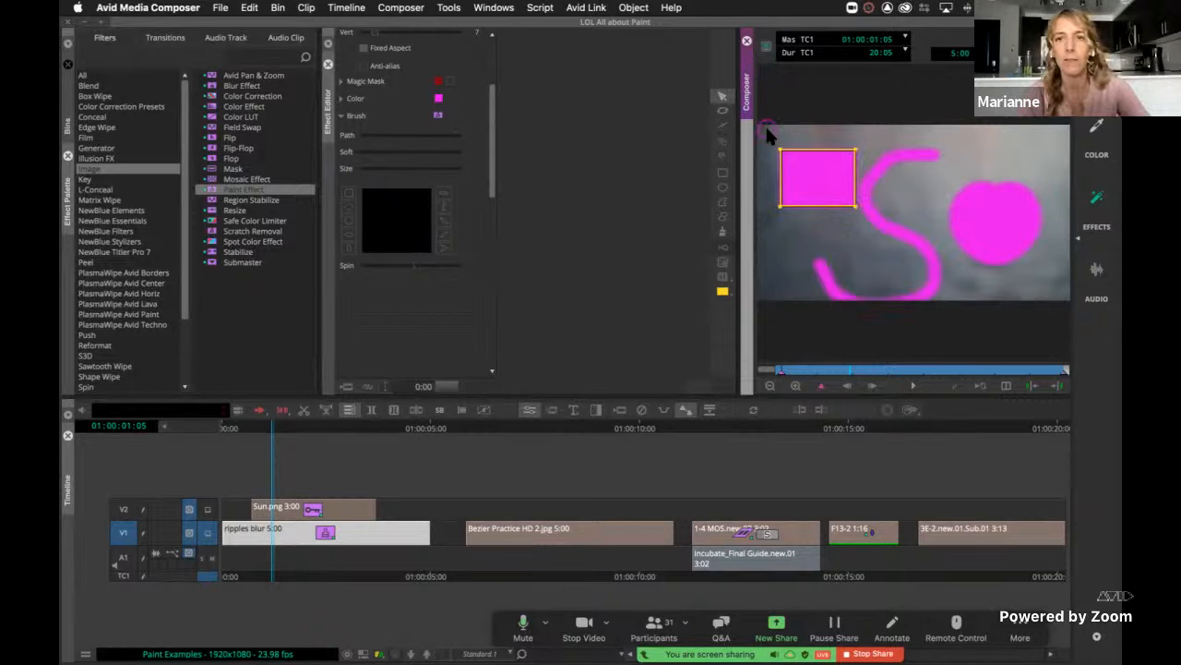
pyautogui.press('super+a')
pyautogui.press('Delete')
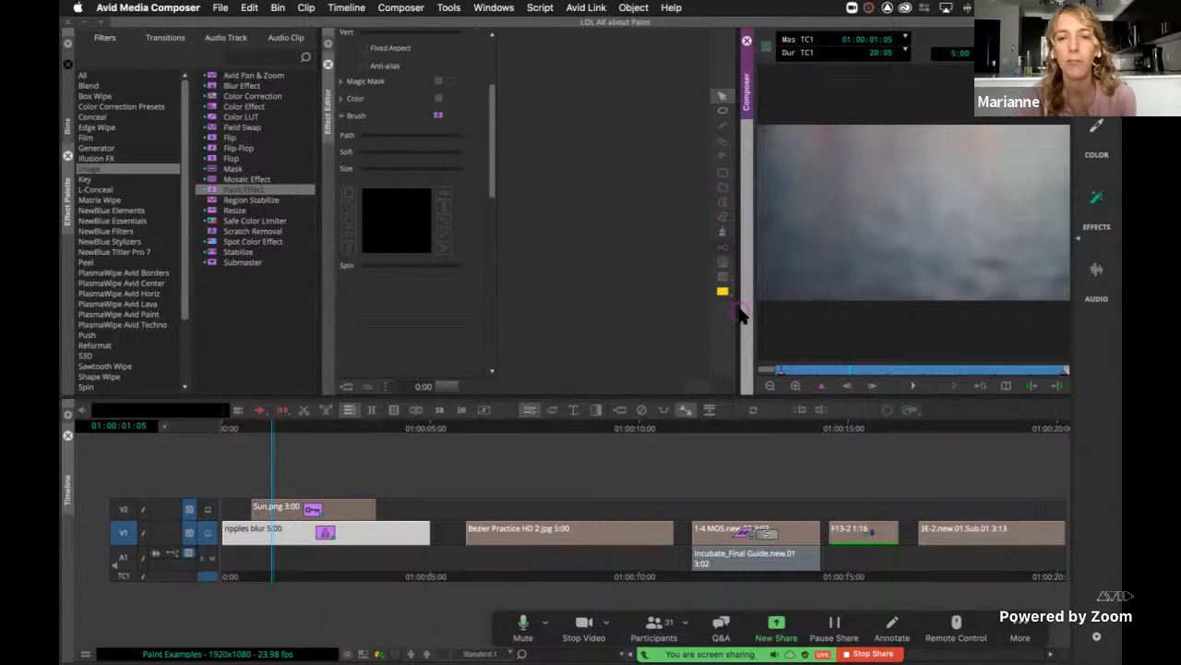
# Paint an S-shaped stroke with the Brush tool right of the image's center and add a keyframe at 01:00:01:05.
pyautogui.click(724, 231)
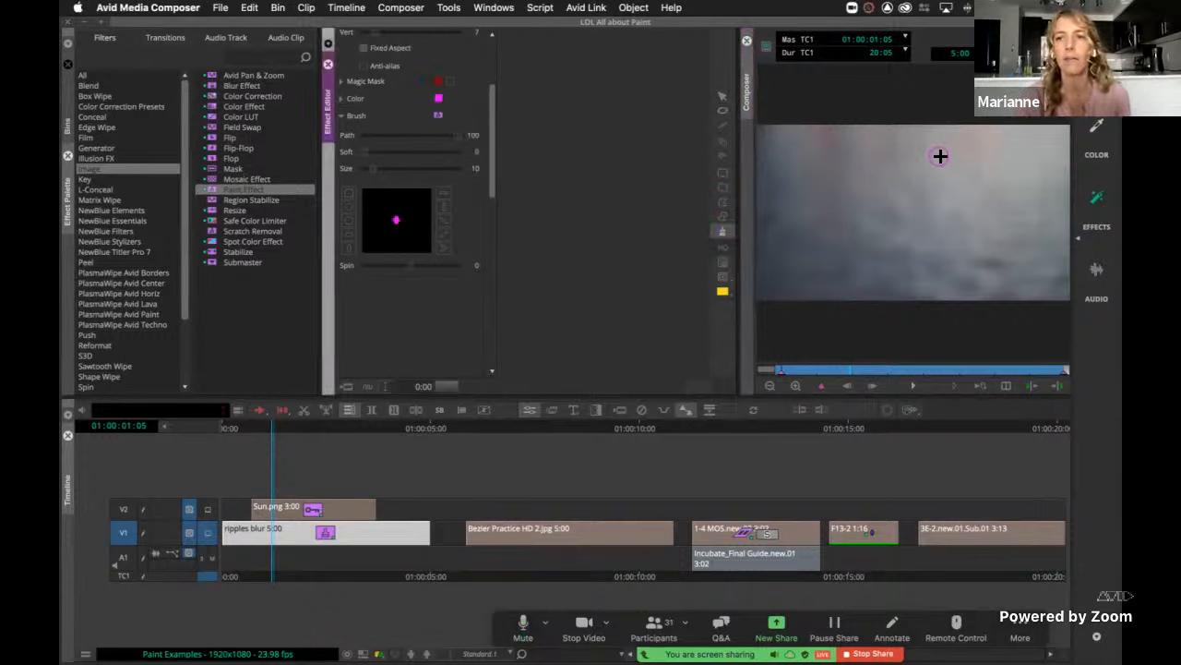
pyautogui.moveTo(964, 157)
pyautogui.mouseDown()
pyautogui.moveTo(896, 173)
pyautogui.moveTo(898, 198)
pyautogui.moveTo(948, 225)
pyautogui.moveTo(962, 264)
pyautogui.moveTo(950, 280)
pyautogui.moveTo(879, 268)
pyautogui.mouseUp()
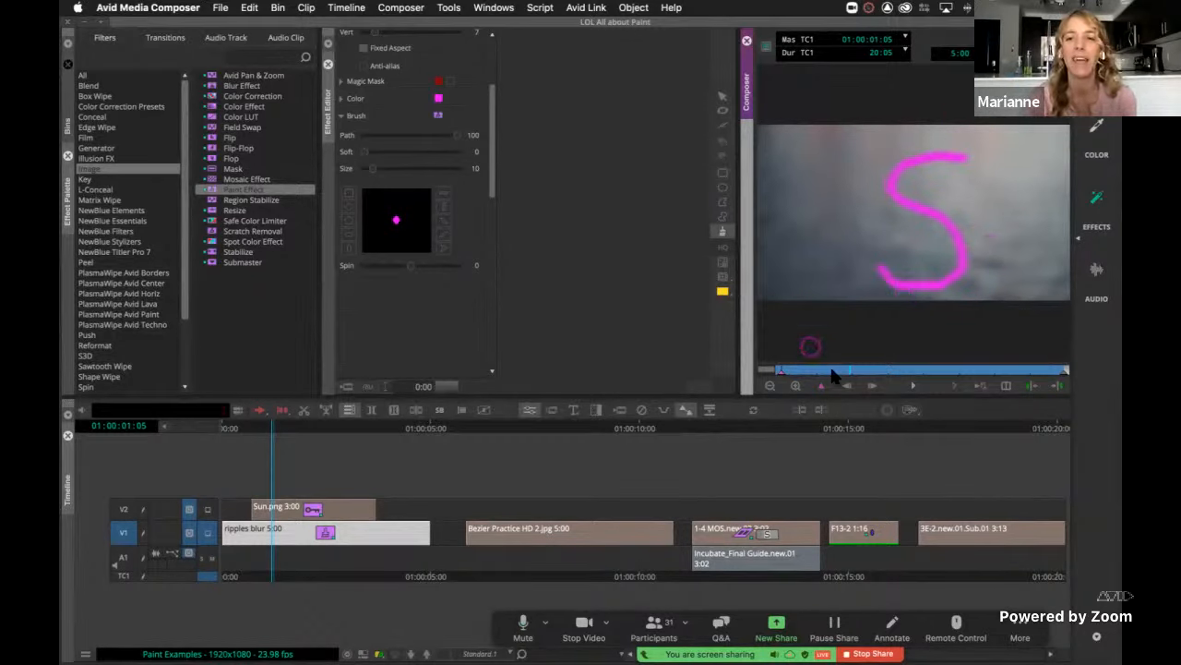
pyautogui.click(820, 386)
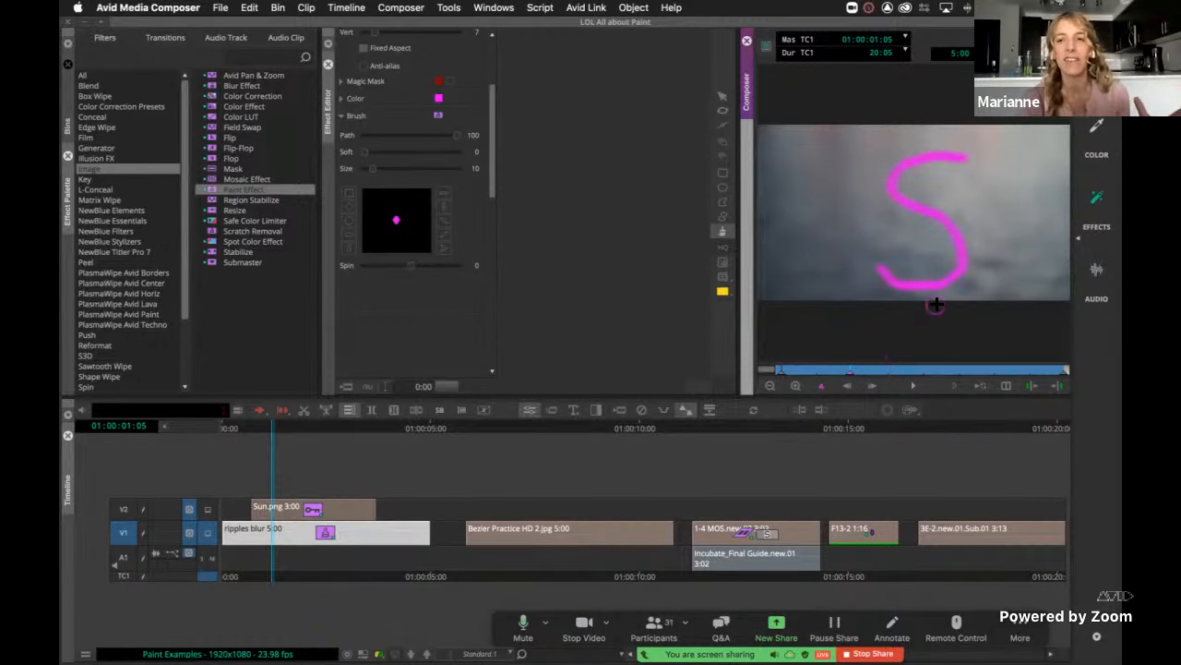
# At the clip's first keyframe, set the S stroke's brush size to 17 and softness to 9, with horizontal and vertical feathering at 0.
pyautogui.click(808, 373)
pyautogui.click(781, 372)
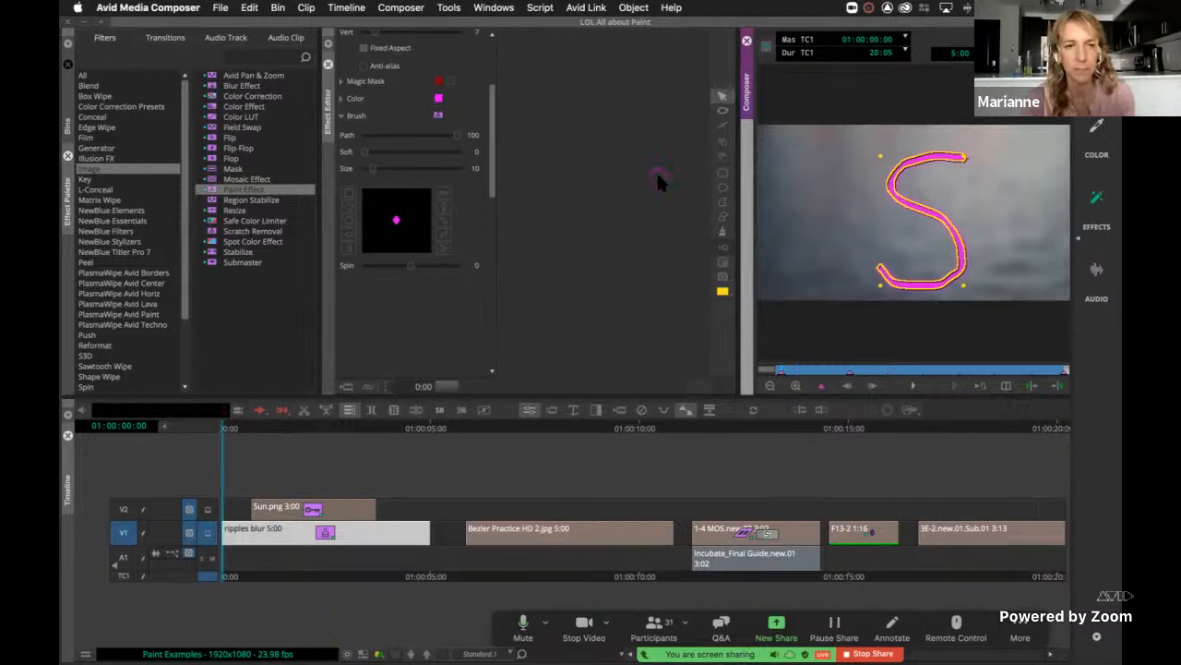
pyautogui.moveTo(372, 169)
pyautogui.mouseDown()
pyautogui.moveTo(382, 168)
pyautogui.moveTo(372, 158)
pyautogui.mouseUp()
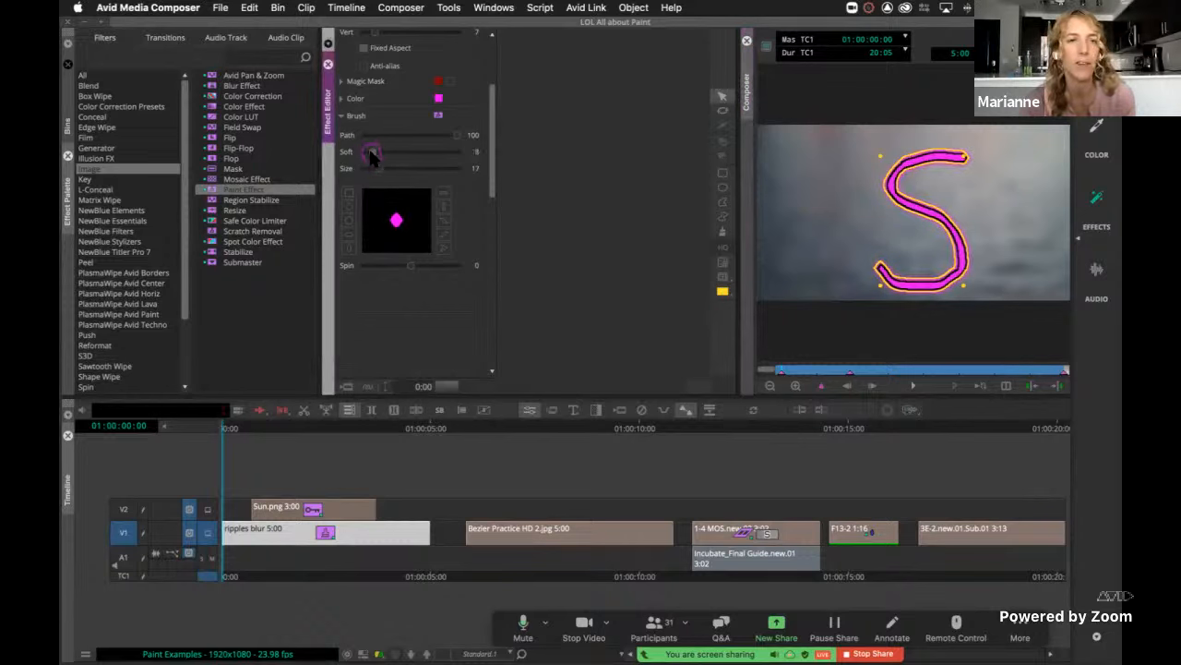
pyautogui.moveTo(490, 160); pyautogui.dragTo(491, 119)
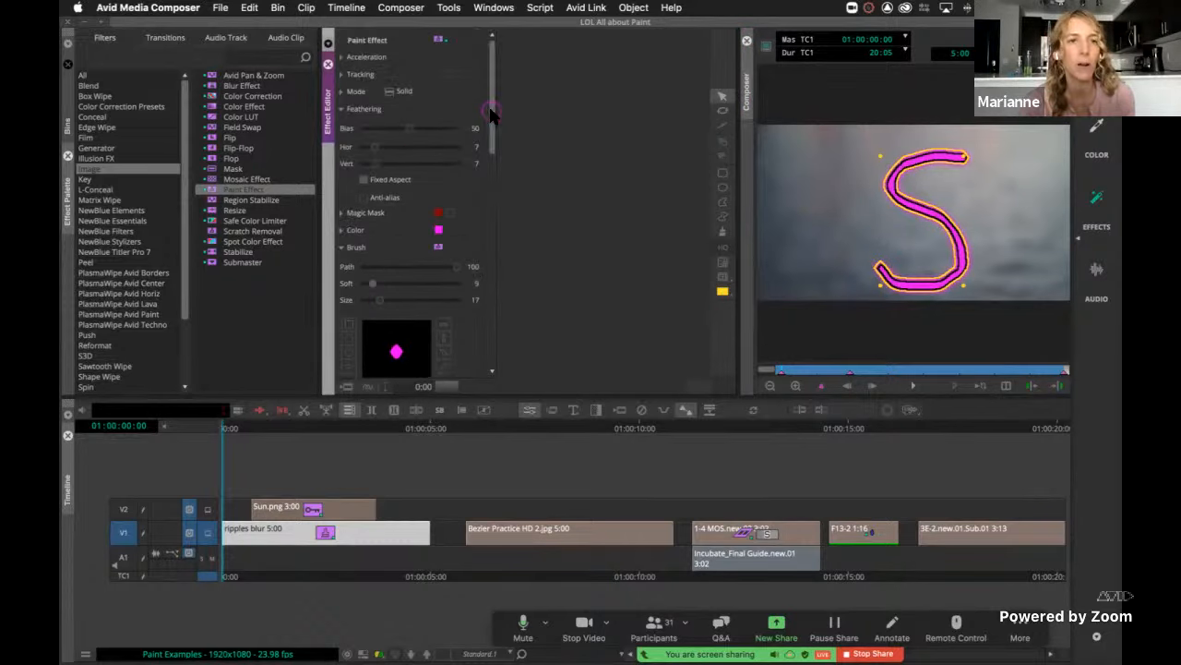
pyautogui.moveTo(386, 150); pyautogui.dragTo(349, 171)
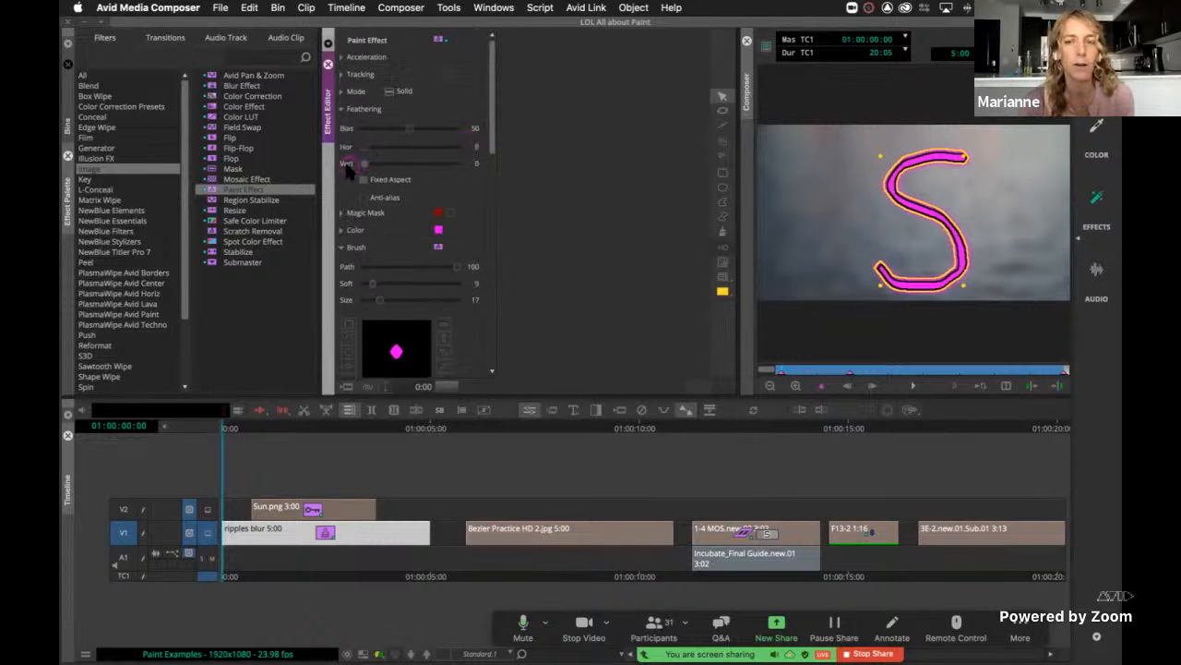
pyautogui.click(350, 128)
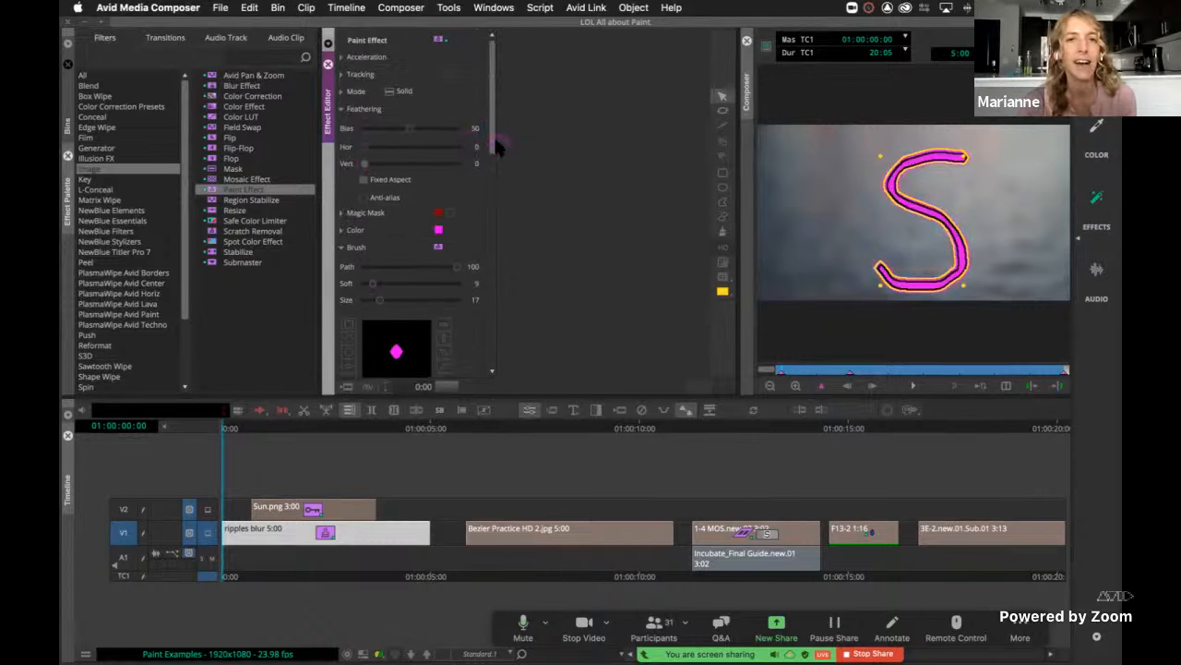
pyautogui.moveTo(496, 145); pyautogui.dragTo(491, 190)
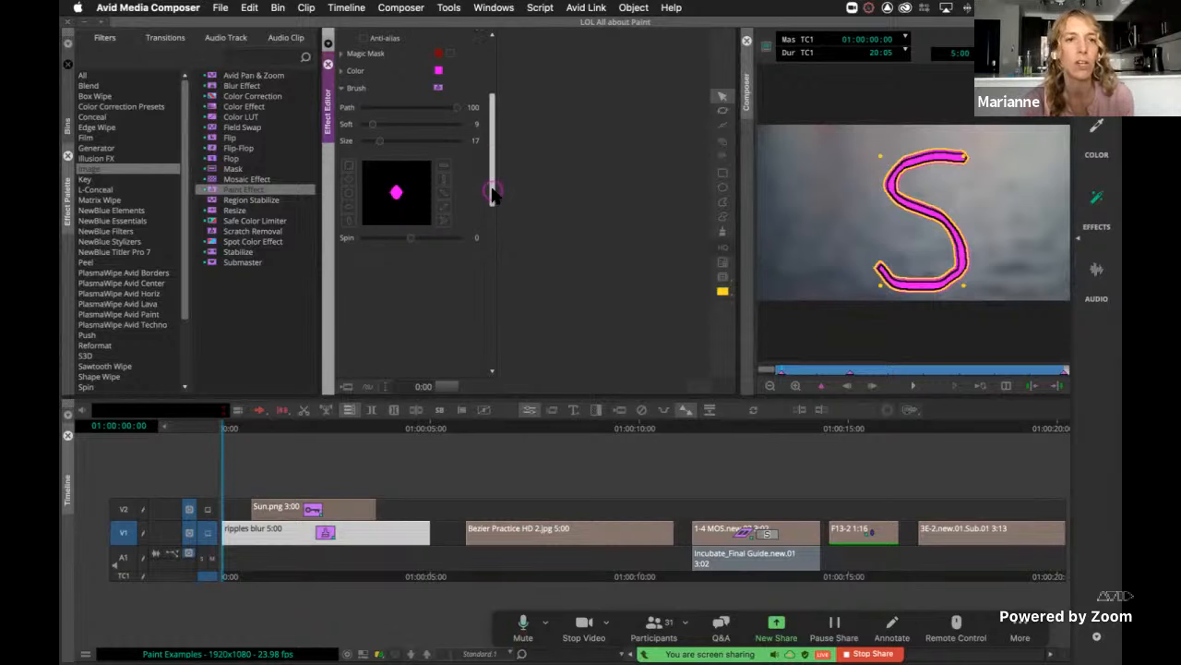
# Set the S stroke's brush size to 22, softness to 18 and path to 0 at the clip's start.
pyautogui.moveTo(379, 140); pyautogui.dragTo(385, 140)
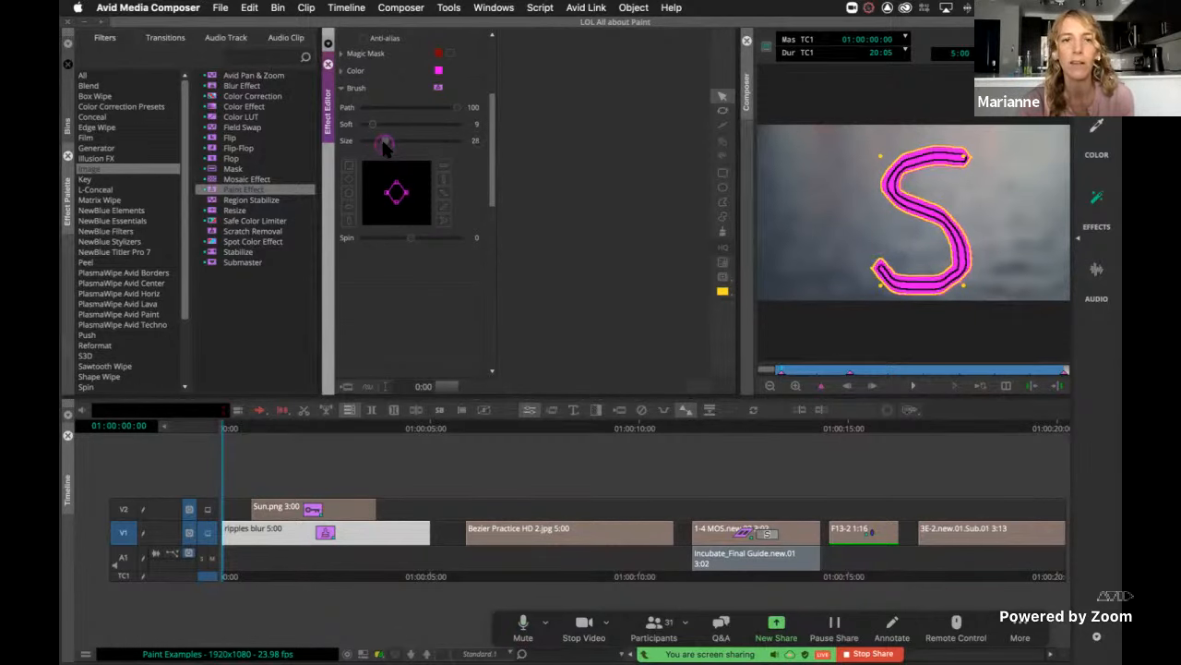
pyautogui.click(373, 130)
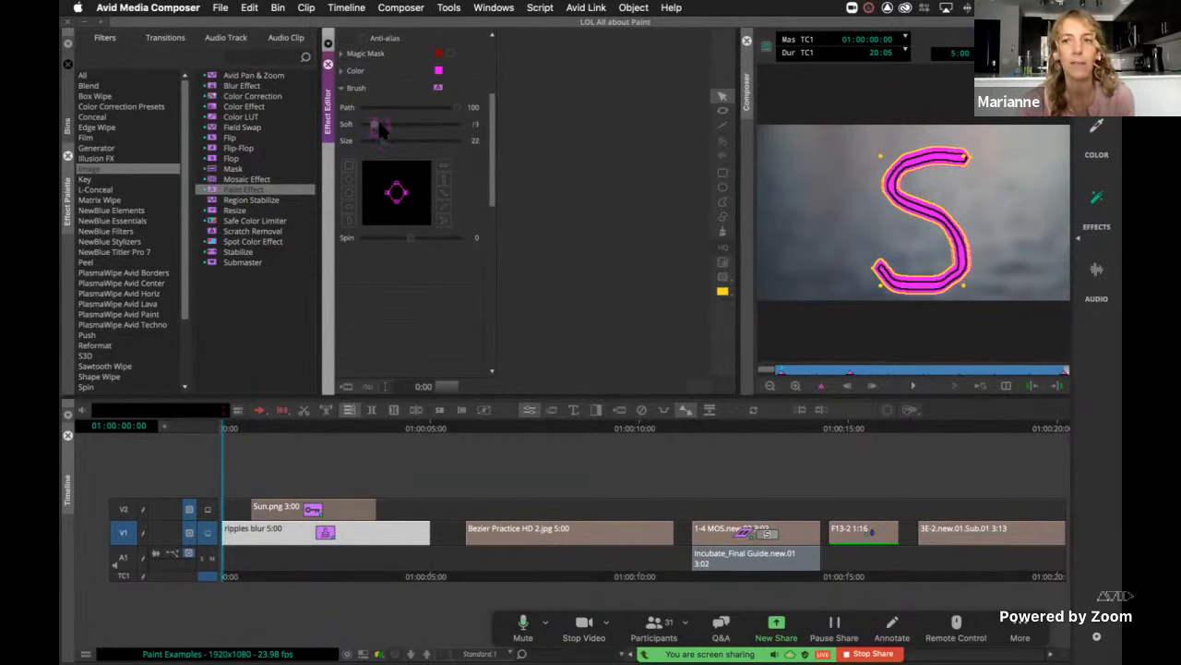
pyautogui.click(795, 231)
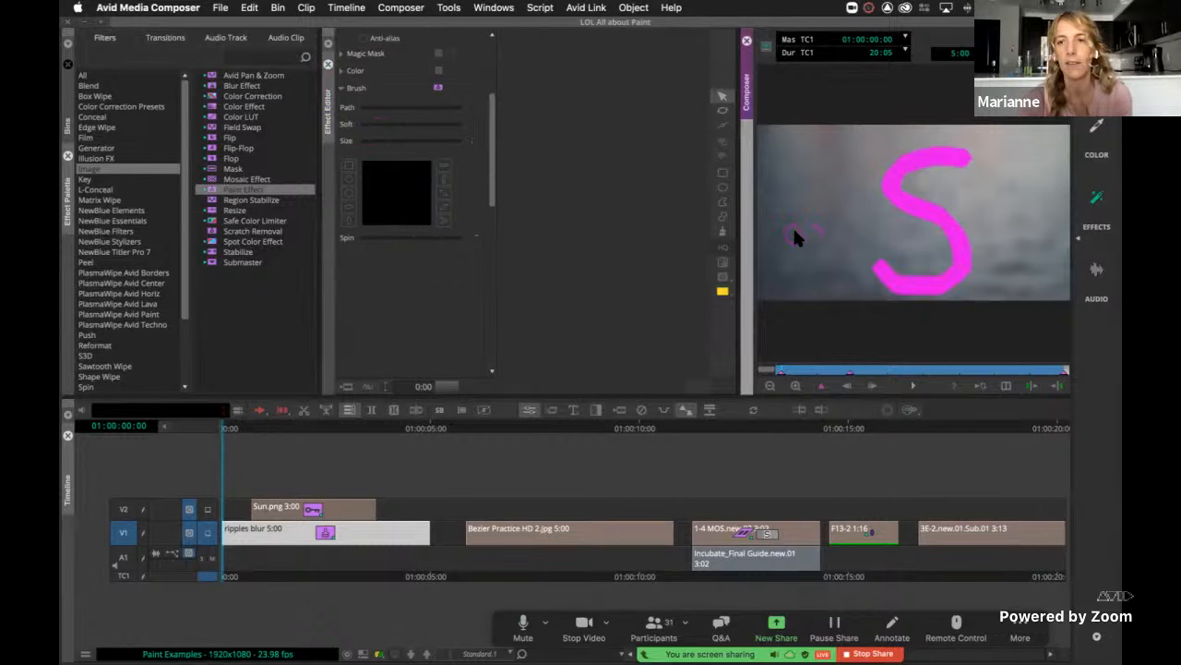
pyautogui.click(956, 270)
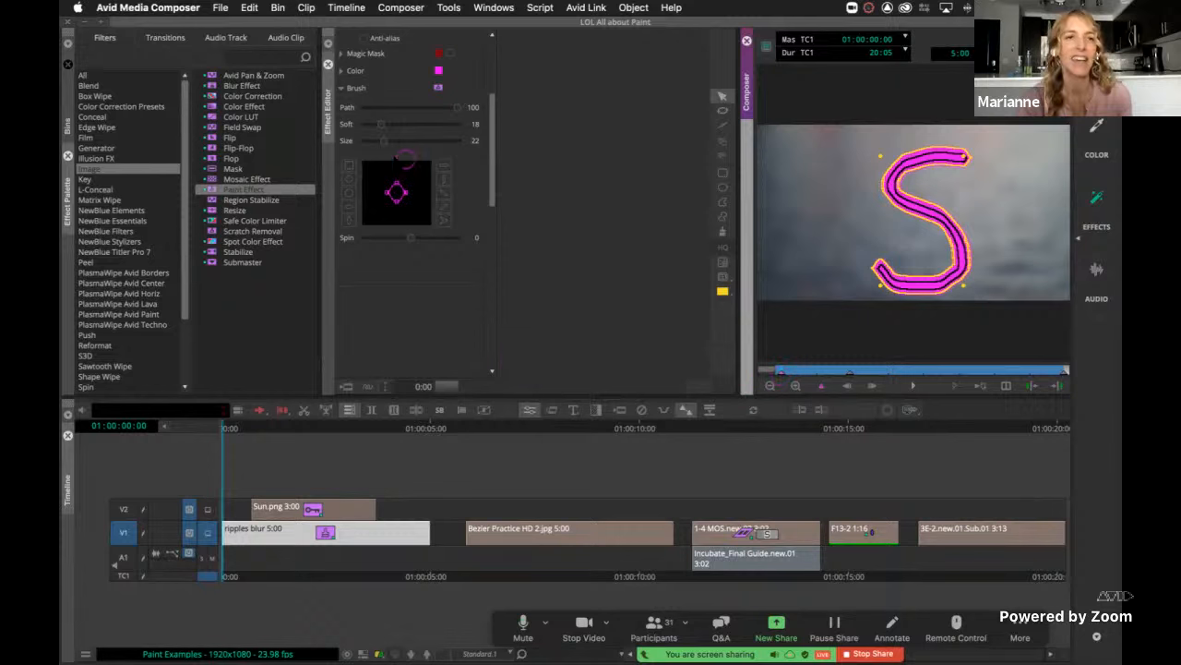
pyautogui.moveTo(457, 107); pyautogui.dragTo(323, 108)
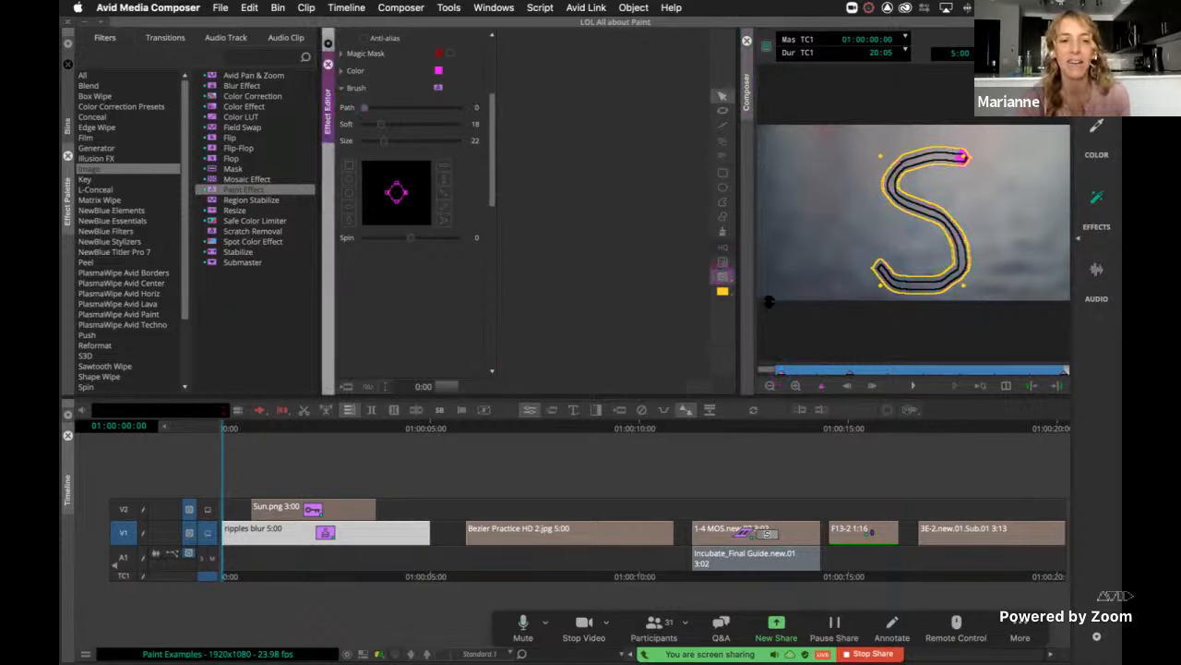
# Leave effect editing and play the ripples blur clip full screen from the start to review the S stroke drawing itself.
pyautogui.click(238, 576)
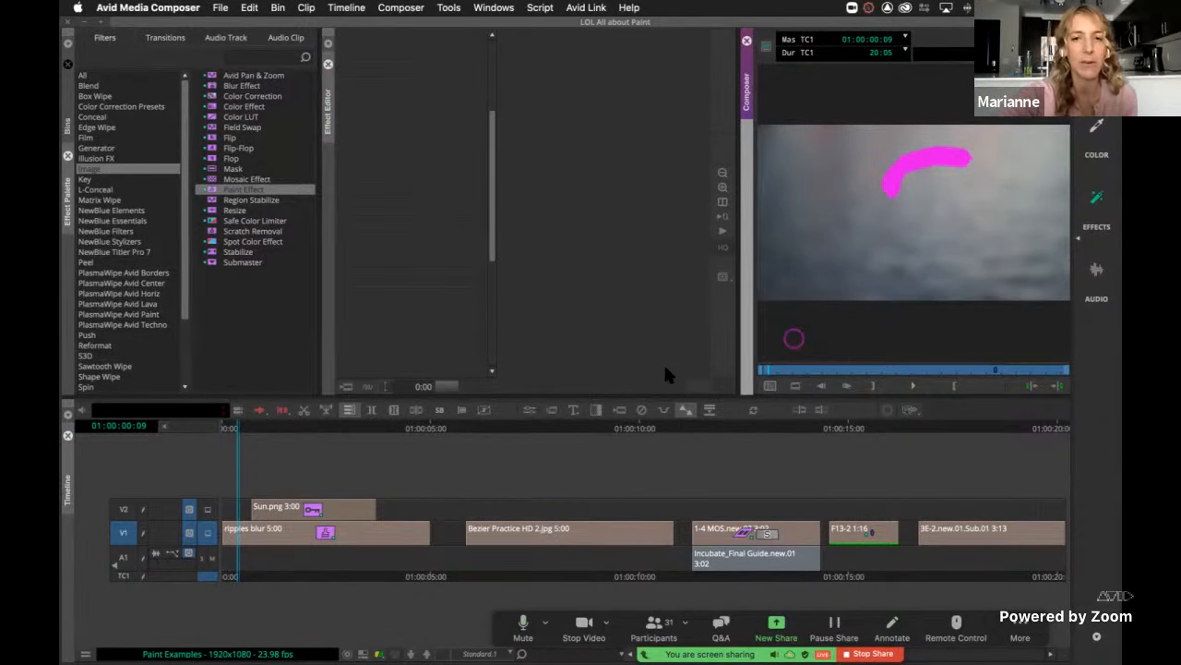
pyautogui.press('F9')
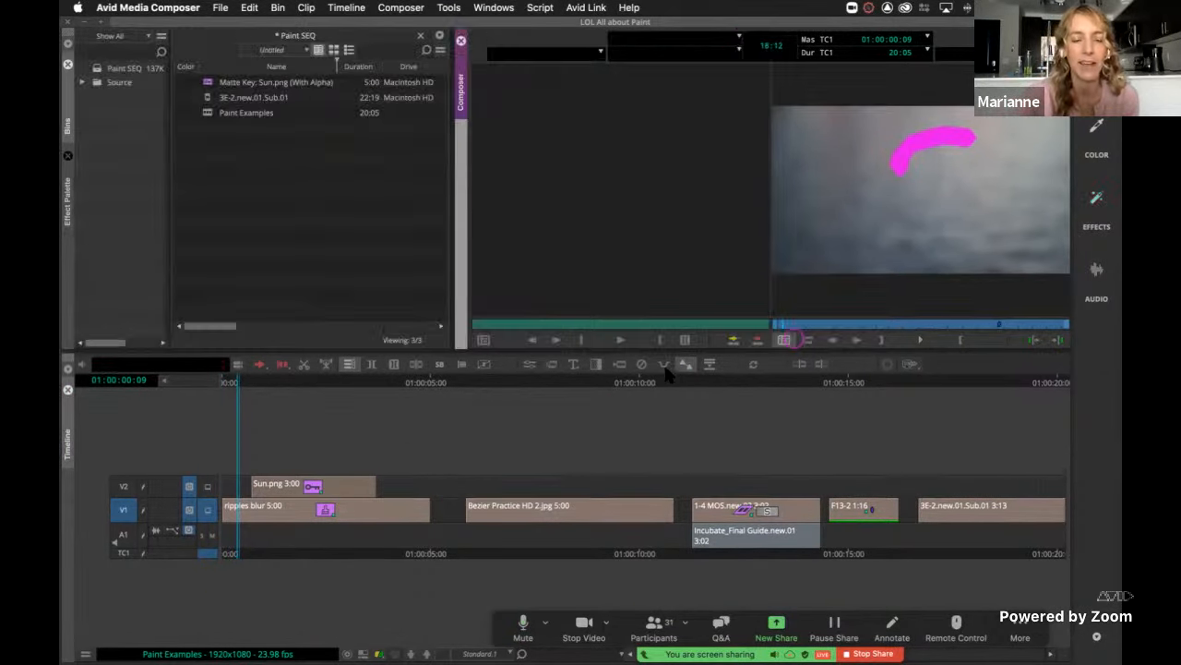
pyautogui.click(225, 552)
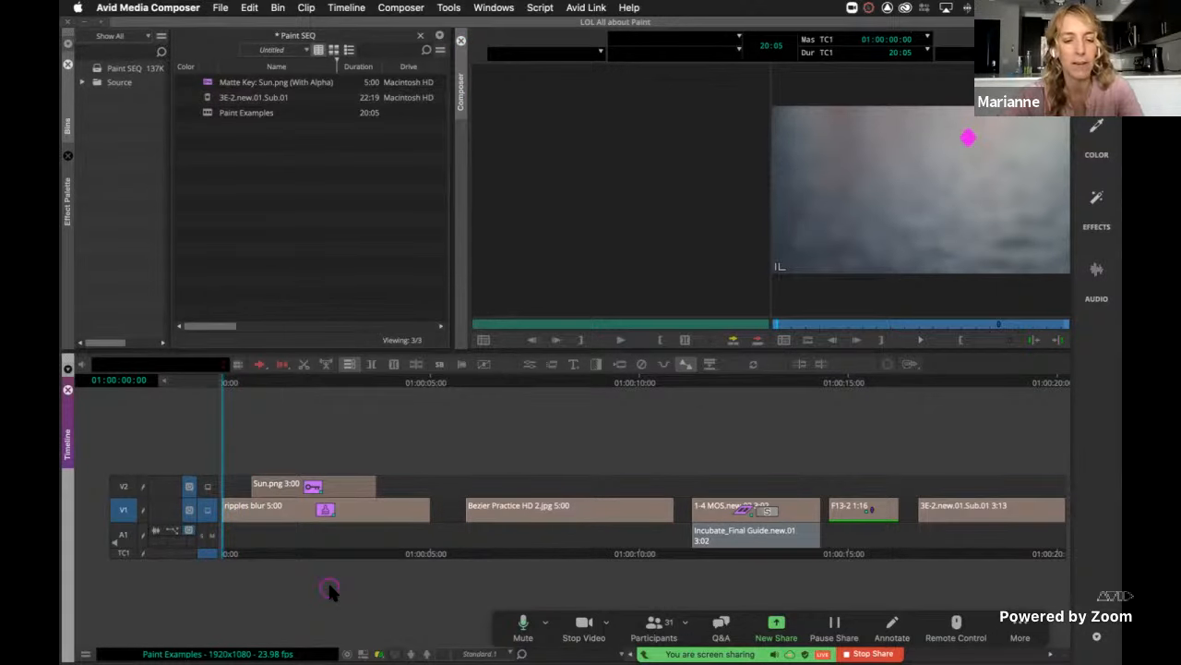
pyautogui.press('super+shift+f')
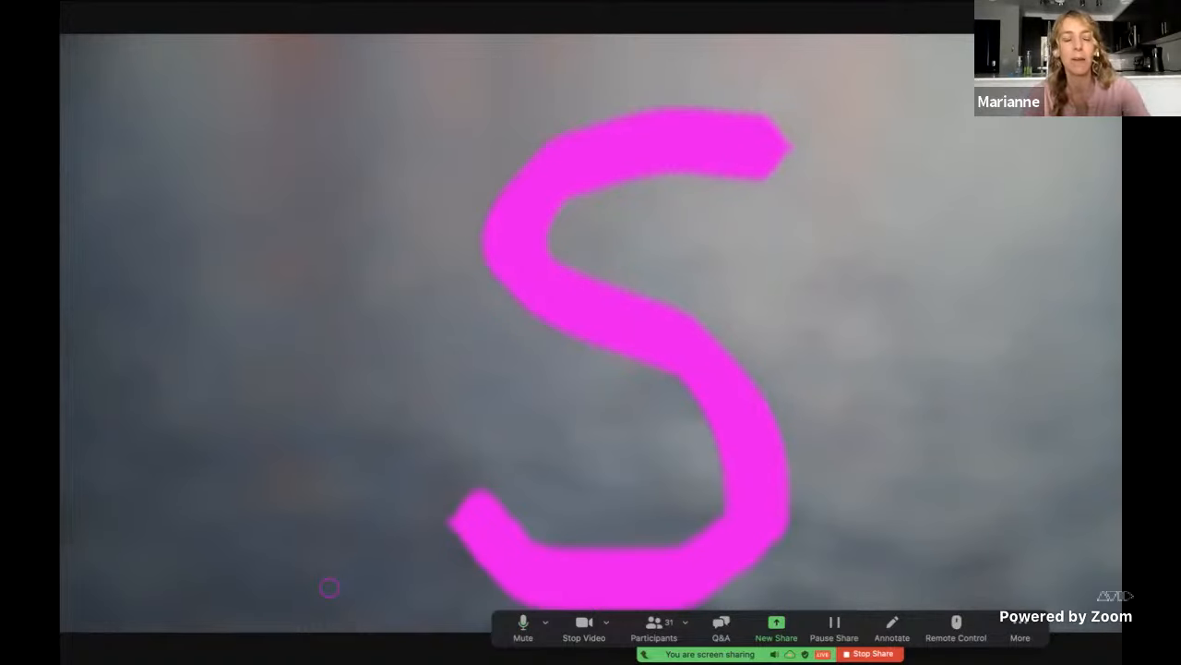
pyautogui.click(431, 600)
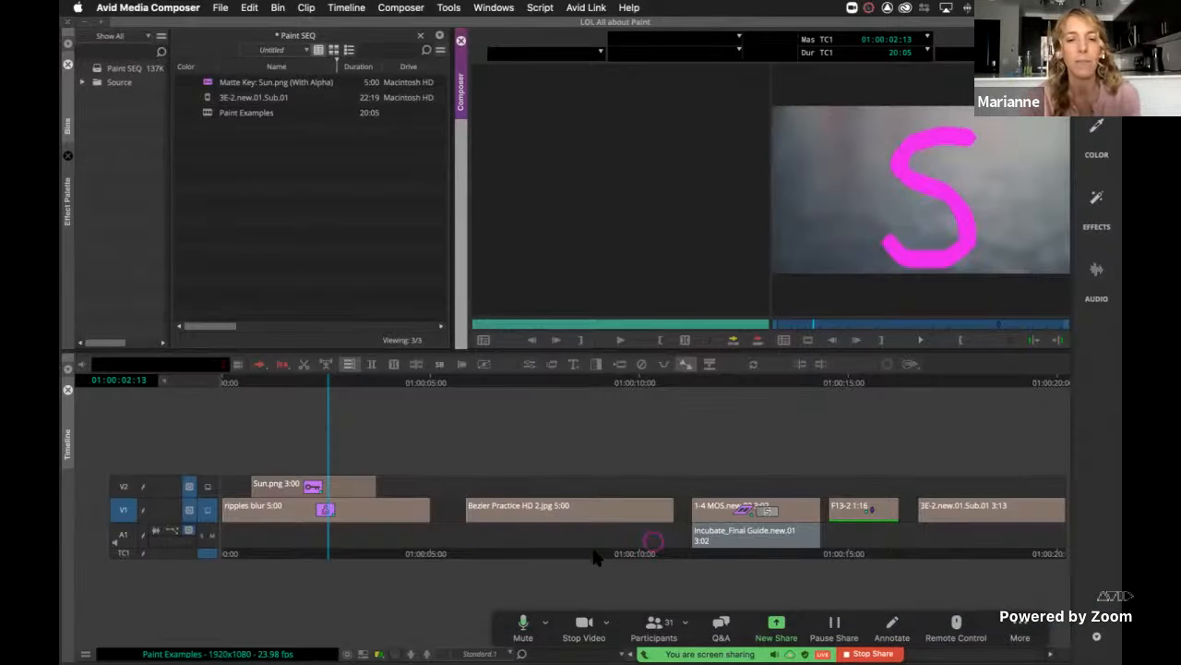
# Park on the Bezier Practice HD 2.jpg clip at 01:00:07:21, return to the effects workspace and enlarge the Composer image.
pyautogui.click(551, 554)
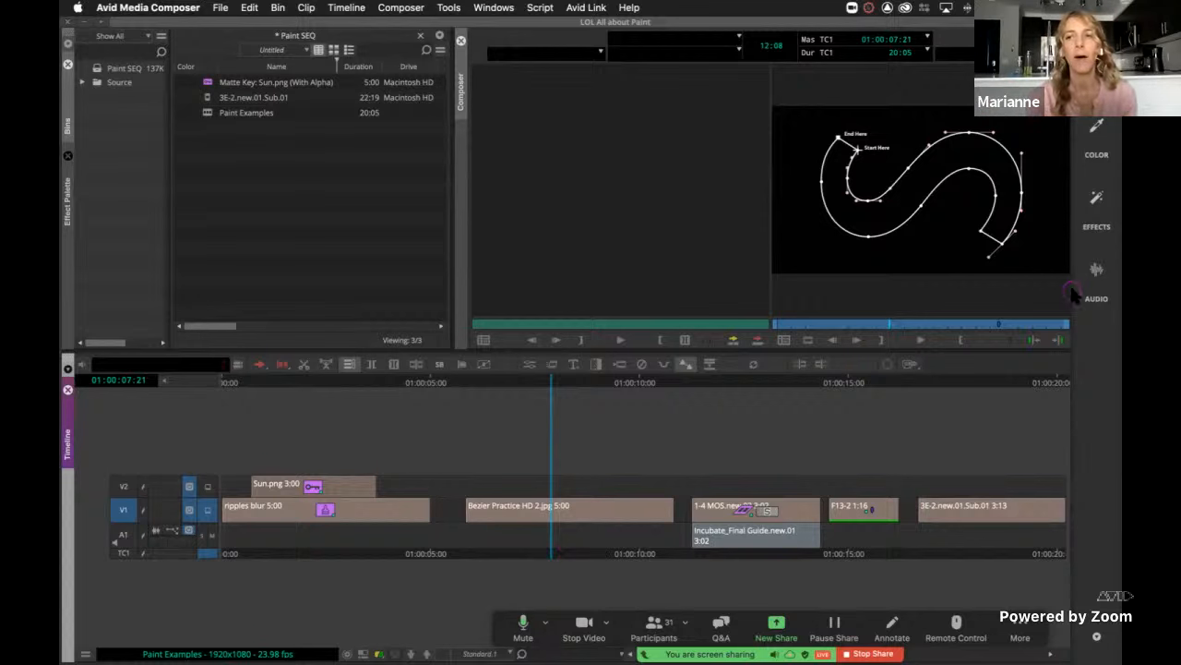
pyautogui.hotkey('shift', 'F10')
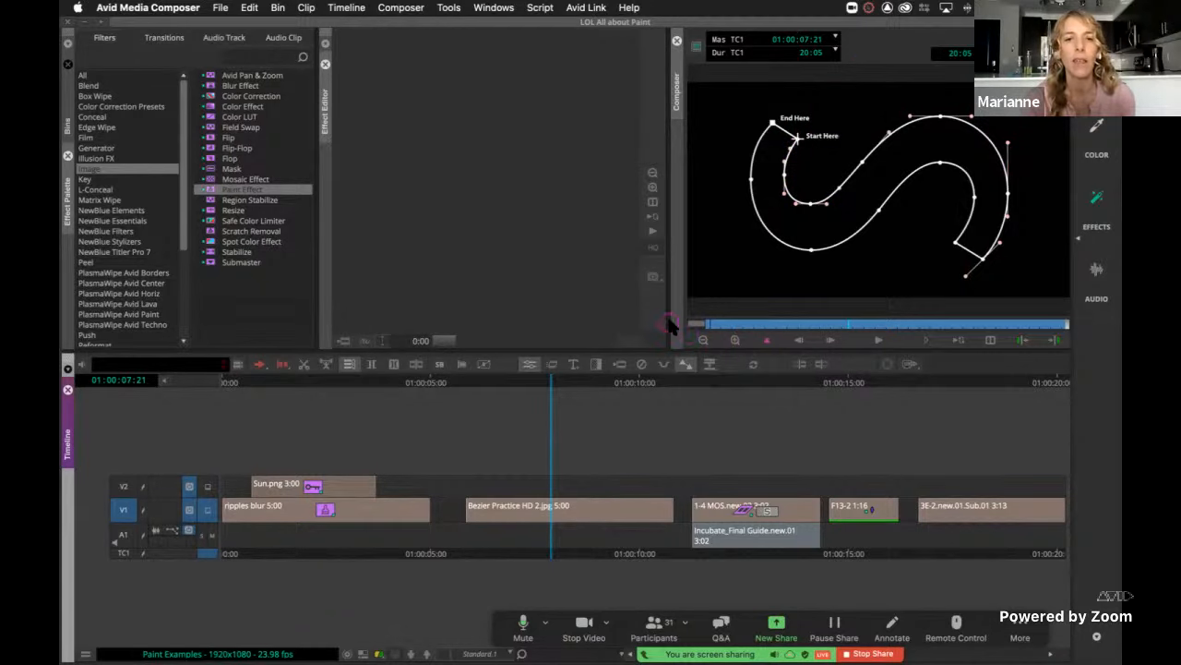
pyautogui.moveTo(665, 351); pyautogui.dragTo(643, 402)
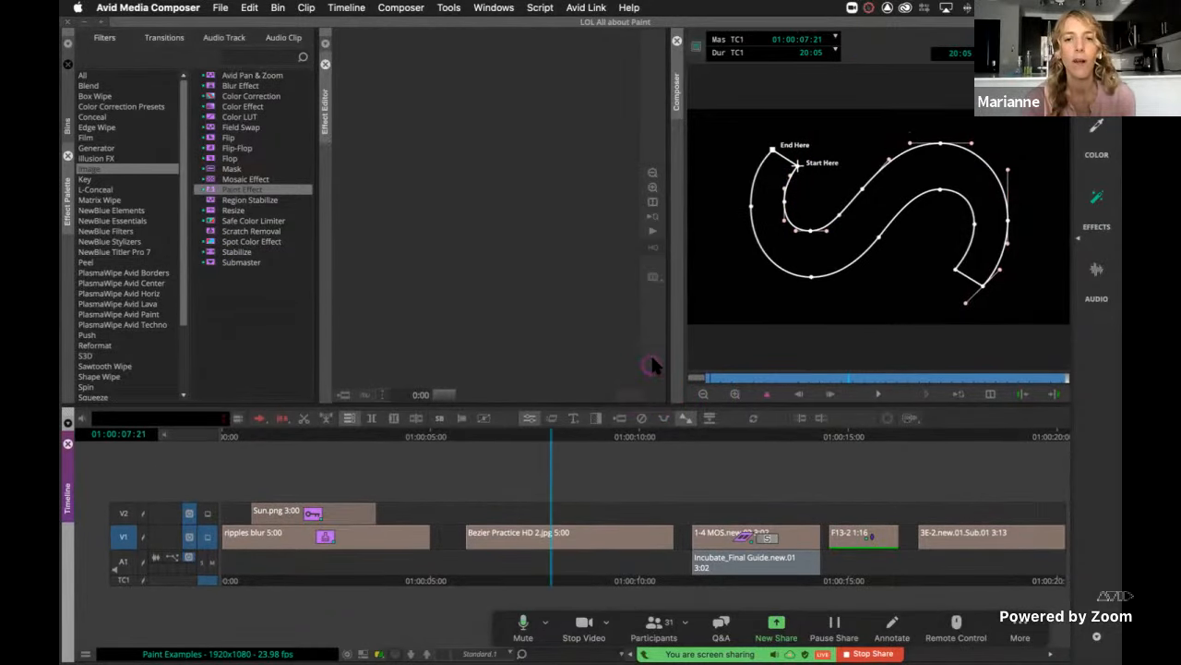
pyautogui.moveTo(664, 351); pyautogui.dragTo(522, 346)
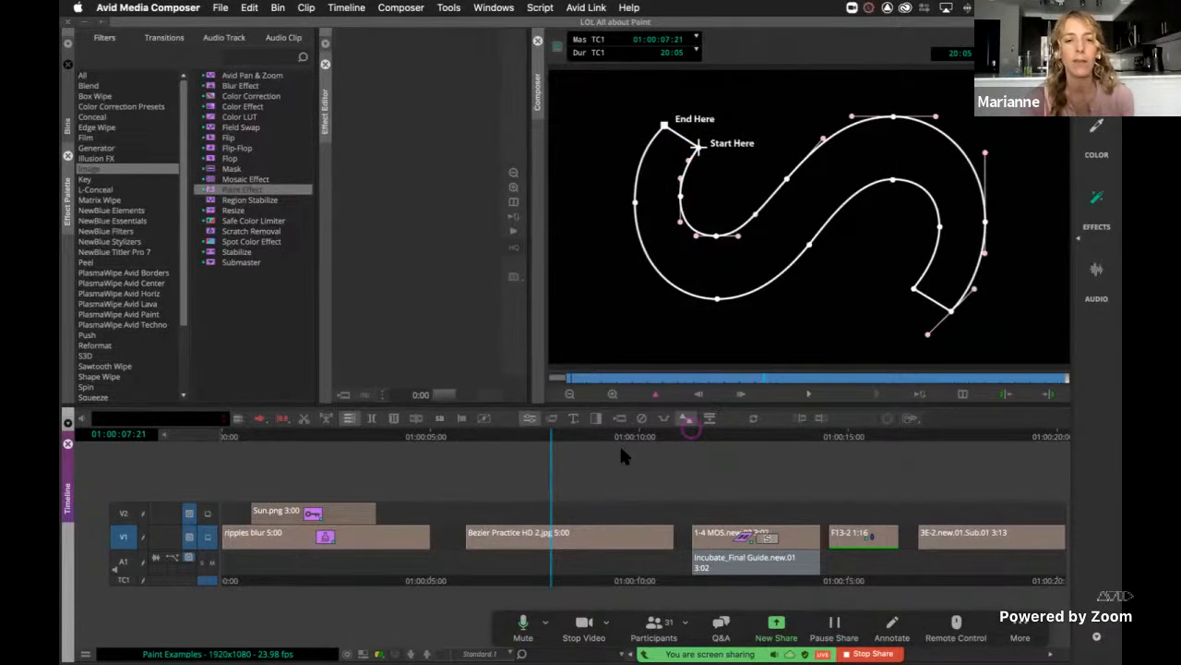
# Apply the Paint Effect to the Bezier Practice HD 2.jpg clip on V1.
pyautogui.moveTo(210, 189)
pyautogui.mouseDown()
pyautogui.moveTo(359, 304)
pyautogui.moveTo(514, 541)
pyautogui.mouseUp()
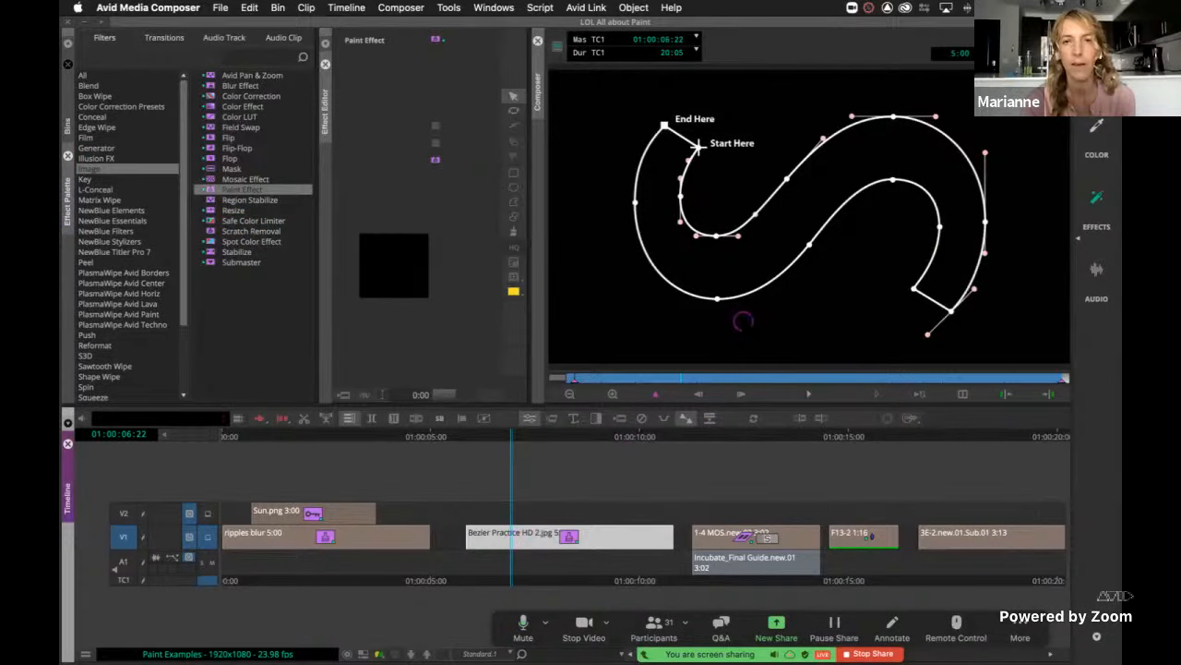
# Try tracing the S guide freehand with the Curve tool, display the shape's control points, and delete the shape.
pyautogui.click(514, 205)
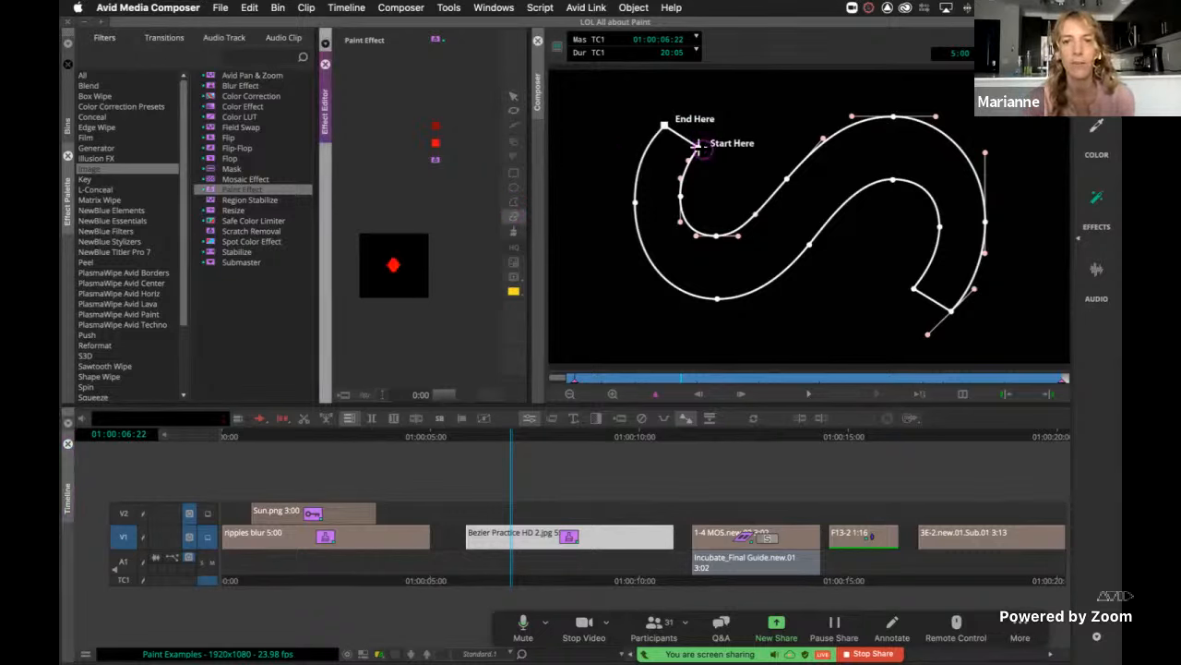
pyautogui.moveTo(702, 147)
pyautogui.mouseDown()
pyautogui.moveTo(679, 200)
pyautogui.moveTo(691, 223)
pyautogui.moveTo(734, 224)
pyautogui.moveTo(867, 124)
pyautogui.moveTo(944, 131)
pyautogui.moveTo(978, 198)
pyautogui.moveTo(960, 292)
pyautogui.moveTo(921, 300)
pyautogui.moveTo(915, 277)
pyautogui.moveTo(937, 212)
pyautogui.moveTo(915, 185)
pyautogui.moveTo(888, 180)
pyautogui.moveTo(739, 277)
pyautogui.moveTo(699, 283)
pyautogui.moveTo(636, 261)
pyautogui.moveTo(637, 140)
pyautogui.moveTo(653, 115)
pyautogui.moveTo(708, 155)
pyautogui.mouseUp()
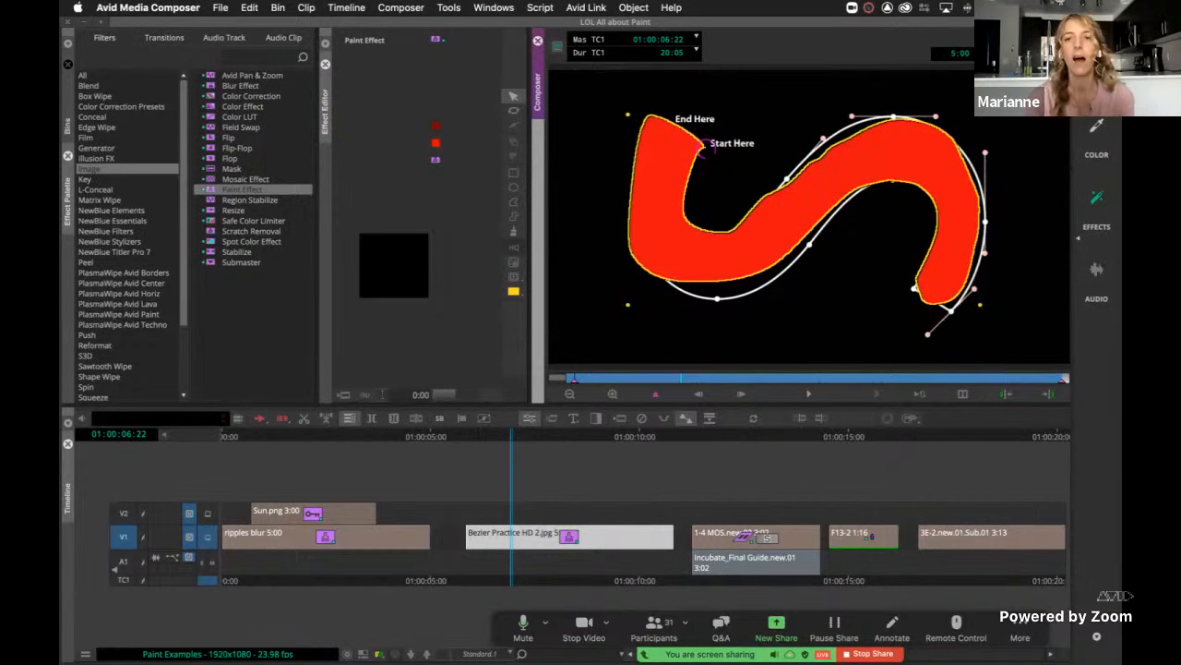
pyautogui.click(680, 242)
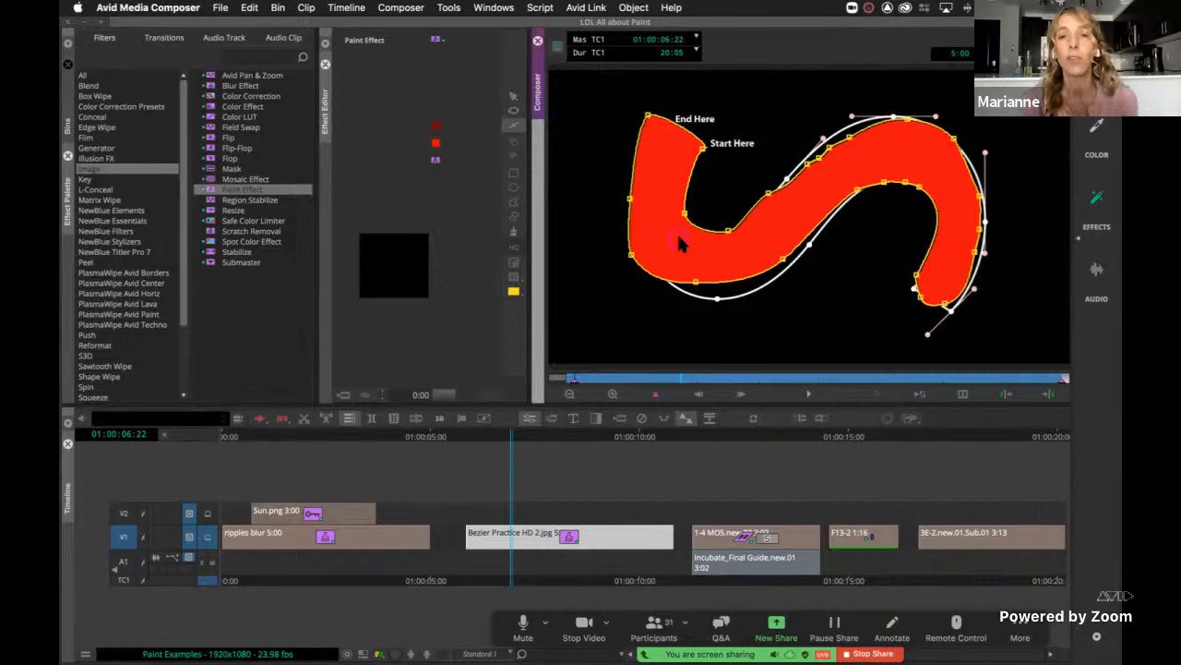
pyautogui.press('Escape')
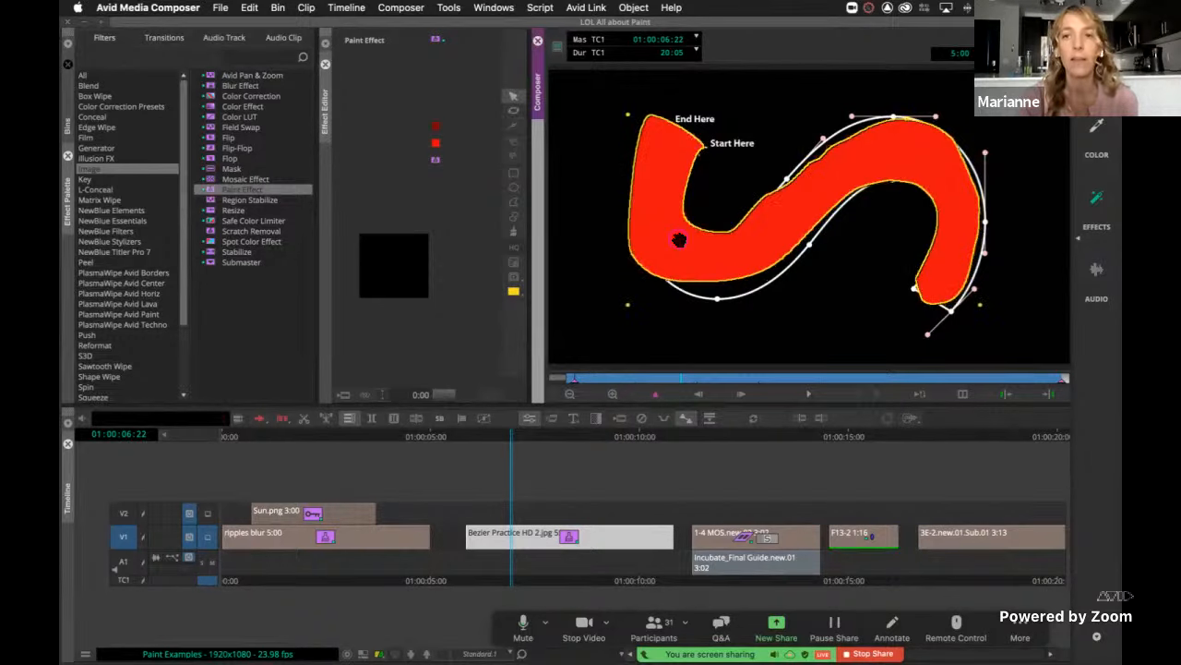
pyautogui.doubleClick(679, 240)
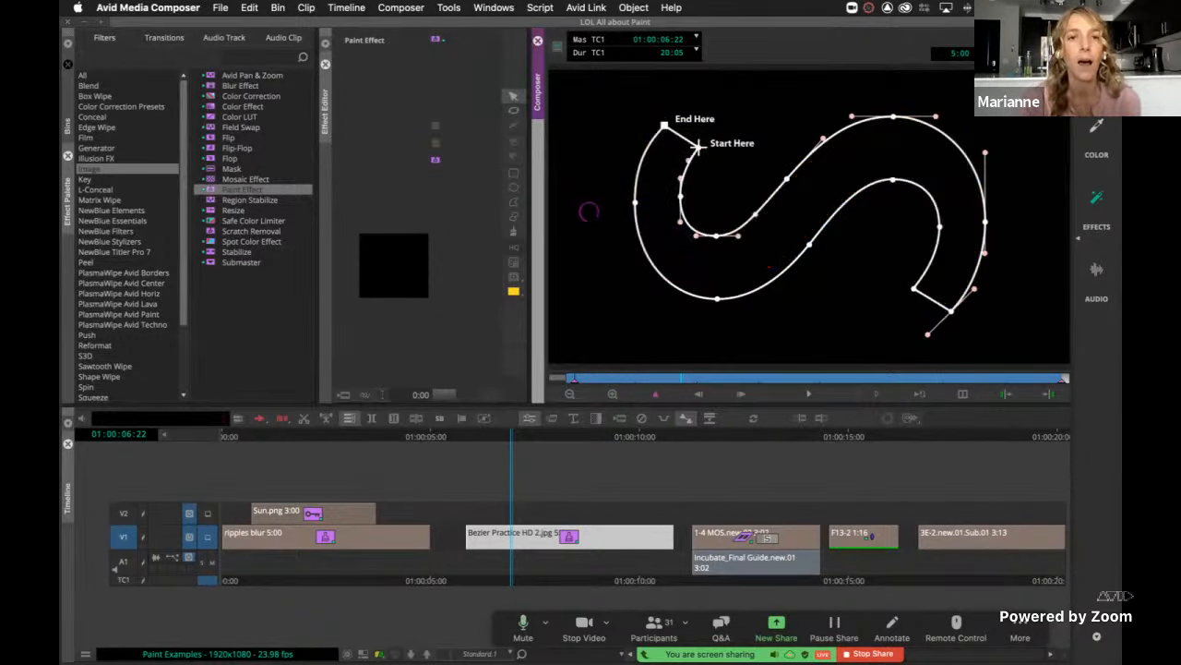
# Draw a closed Bezier shape with the Polygon tool around the S guide, beginning and finishing at Start Here and pulling handles on the curved points.
pyautogui.click(514, 202)
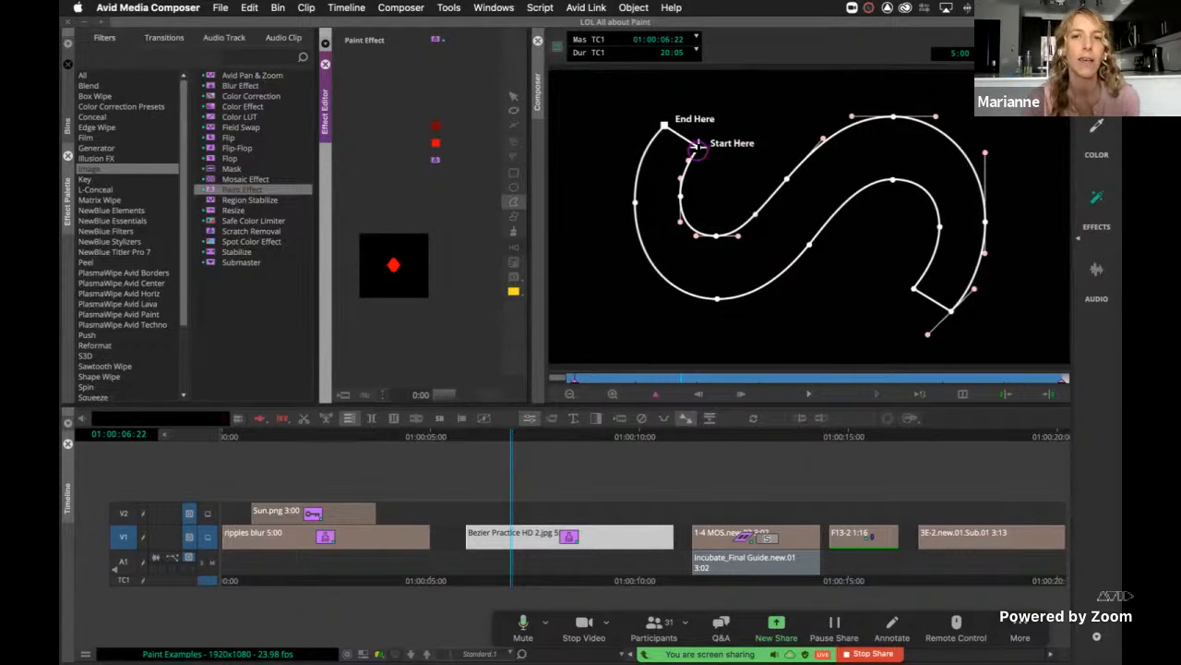
pyautogui.moveTo(698, 150)
pyautogui.mouseDown()
pyautogui.moveTo(672, 206)
pyautogui.moveTo(677, 198)
pyautogui.moveTo(684, 222)
pyautogui.moveTo(739, 237)
pyautogui.mouseUp()
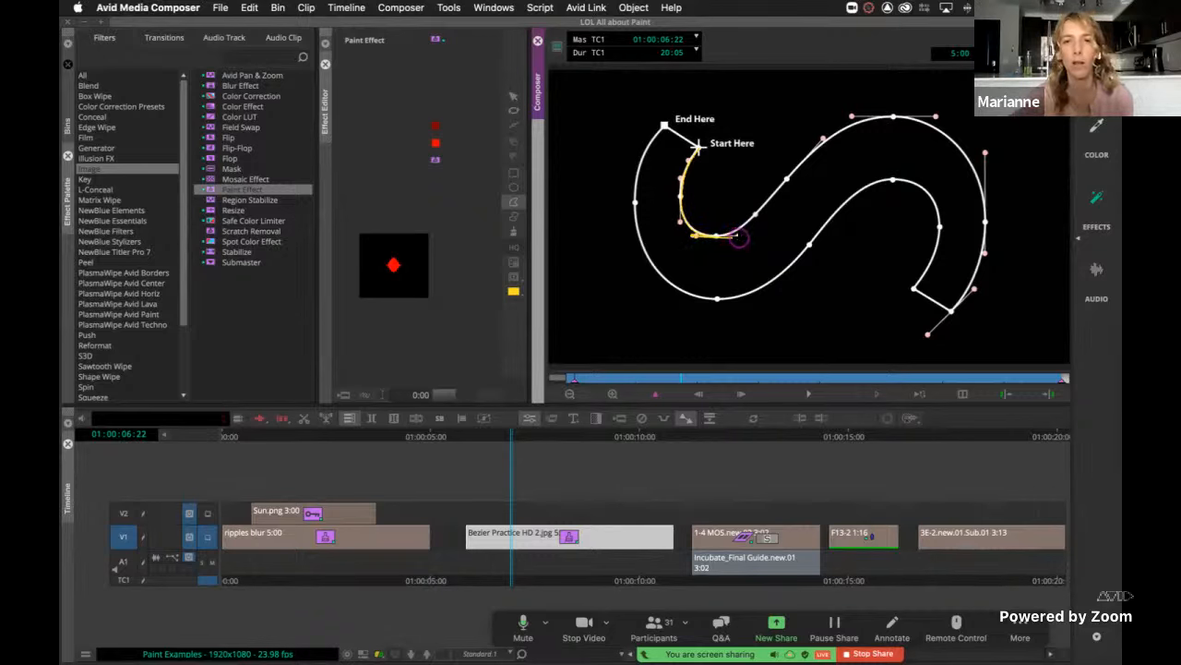
pyautogui.moveTo(738, 237)
pyautogui.mouseDown()
pyautogui.moveTo(819, 137)
pyautogui.moveTo(897, 116)
pyautogui.moveTo(847, 112)
pyautogui.moveTo(881, 93)
pyautogui.moveTo(835, 109)
pyautogui.moveTo(993, 176)
pyautogui.moveTo(900, 273)
pyautogui.mouseUp()
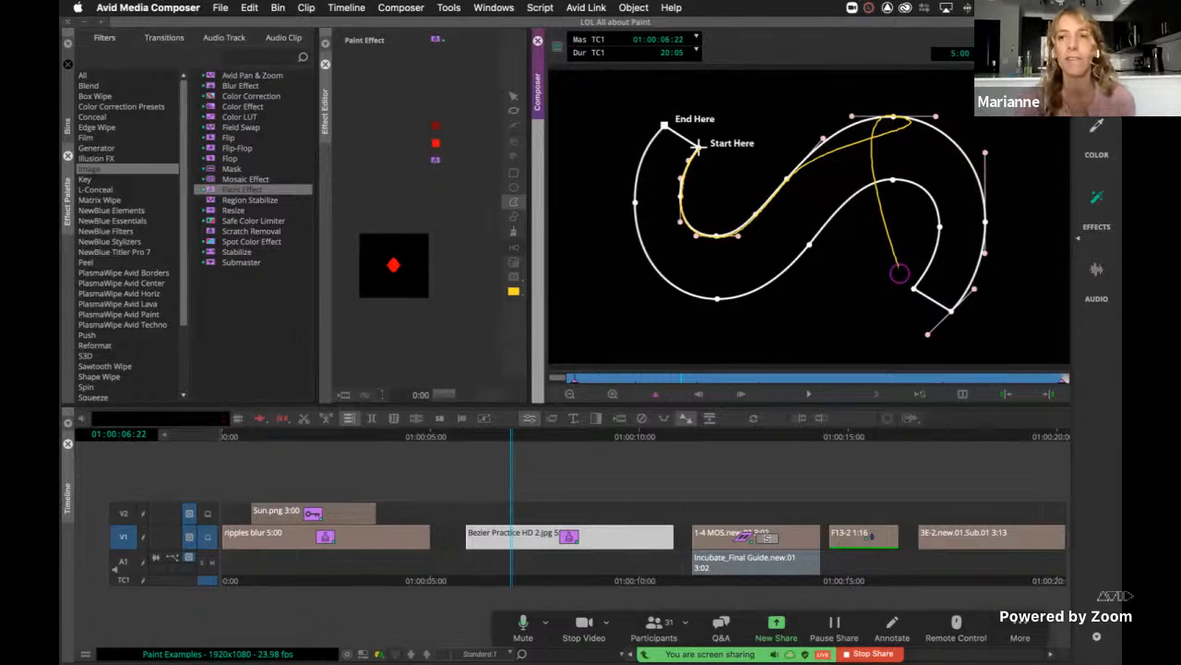
pyautogui.moveTo(900, 272)
pyautogui.mouseDown()
pyautogui.moveTo(964, 226)
pyautogui.moveTo(999, 226)
pyautogui.moveTo(986, 223)
pyautogui.moveTo(965, 296)
pyautogui.moveTo(930, 330)
pyautogui.moveTo(912, 290)
pyautogui.moveTo(946, 223)
pyautogui.moveTo(926, 192)
pyautogui.moveTo(867, 184)
pyautogui.moveTo(796, 262)
pyautogui.moveTo(704, 322)
pyautogui.moveTo(625, 203)
pyautogui.moveTo(633, 166)
pyautogui.moveTo(671, 119)
pyautogui.moveTo(700, 145)
pyautogui.mouseUp()
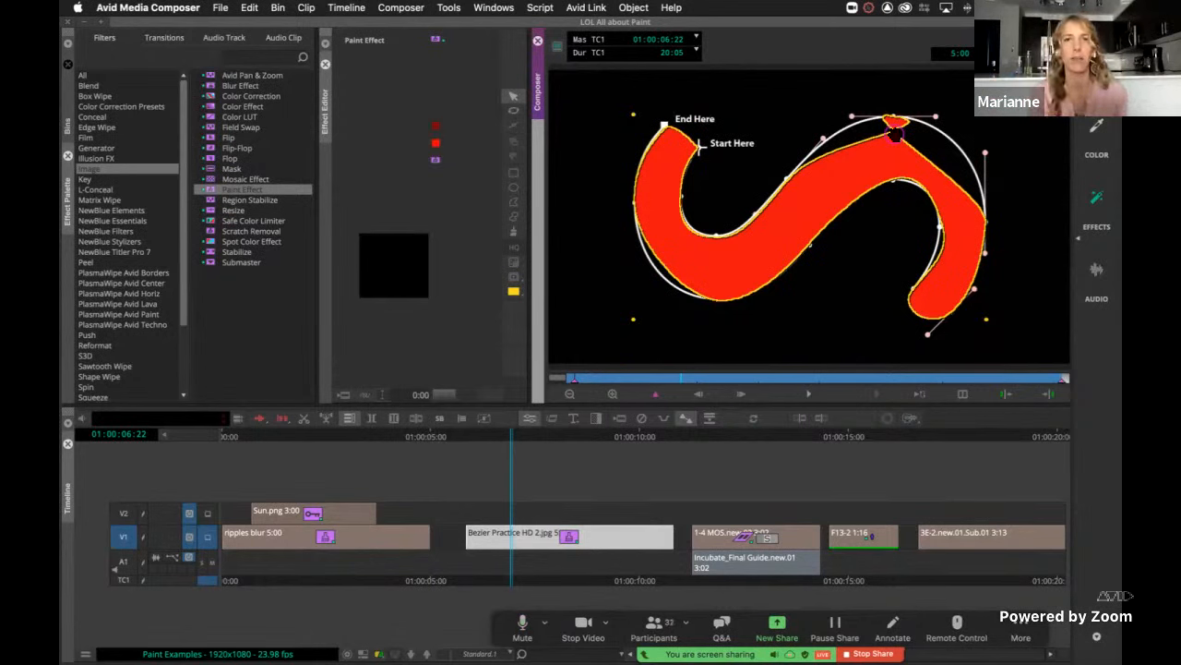
# Reshape the S by untwisting the handles of its topmost outer point and aligning that point with the guide.
pyautogui.click(823, 192)
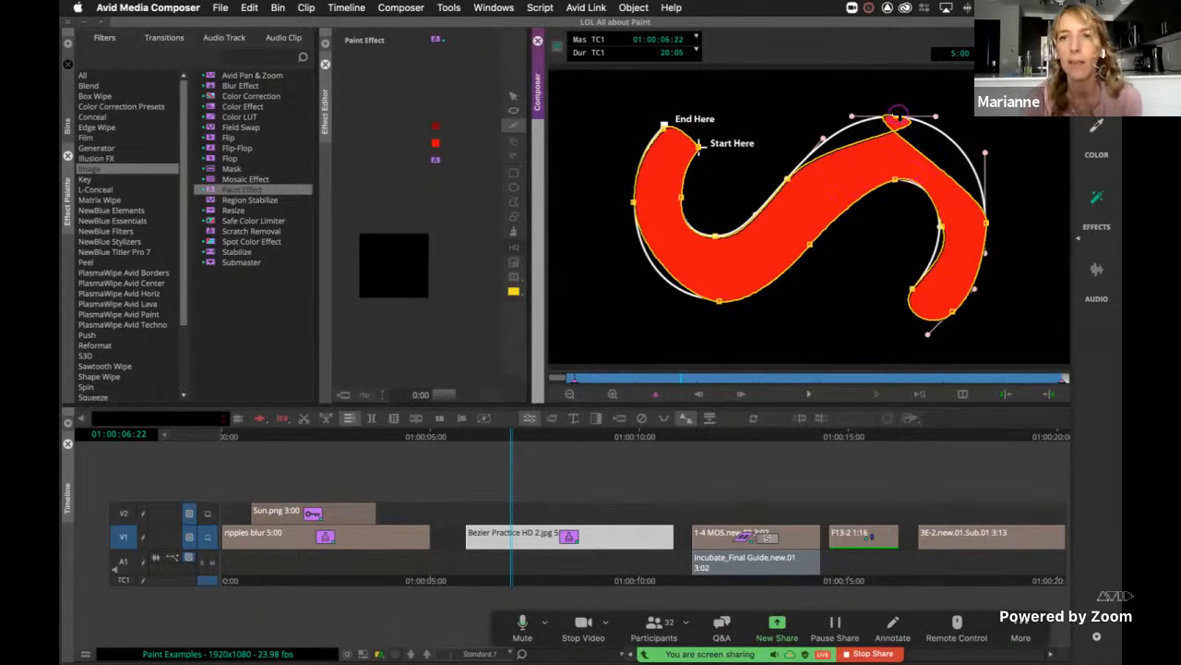
pyautogui.moveTo(890, 120)
pyautogui.mouseDown()
pyautogui.moveTo(835, 104)
pyautogui.moveTo(900, 97)
pyautogui.moveTo(957, 127)
pyautogui.mouseUp()
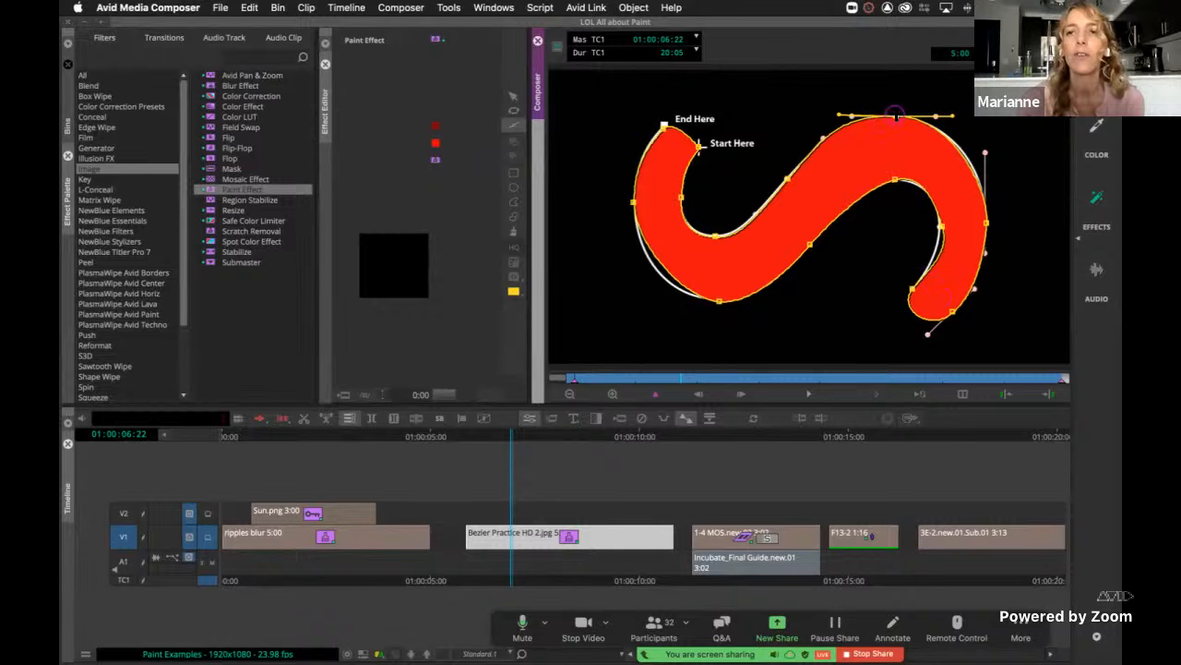
pyautogui.click(896, 114)
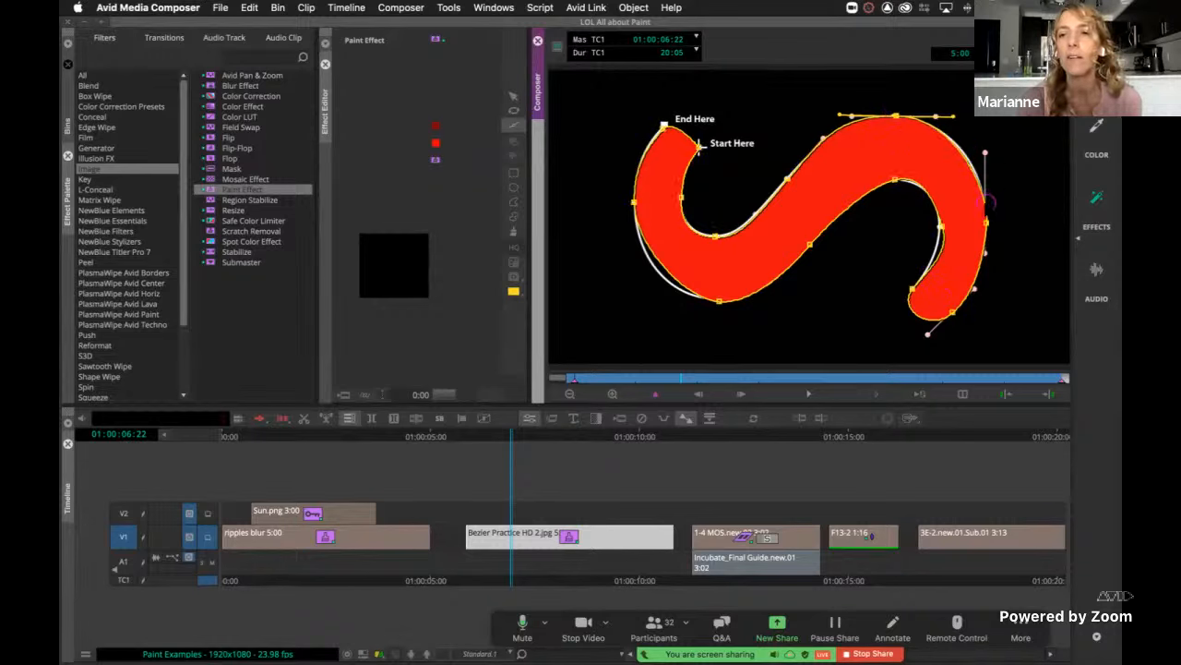
# Adjust the handles of the S's outer right point and lower-right corner point to follow the guide, and finish reshaping.
pyautogui.moveTo(986, 222)
pyautogui.mouseDown()
pyautogui.moveTo(1000, 222)
pyautogui.moveTo(987, 222)
pyautogui.mouseUp()
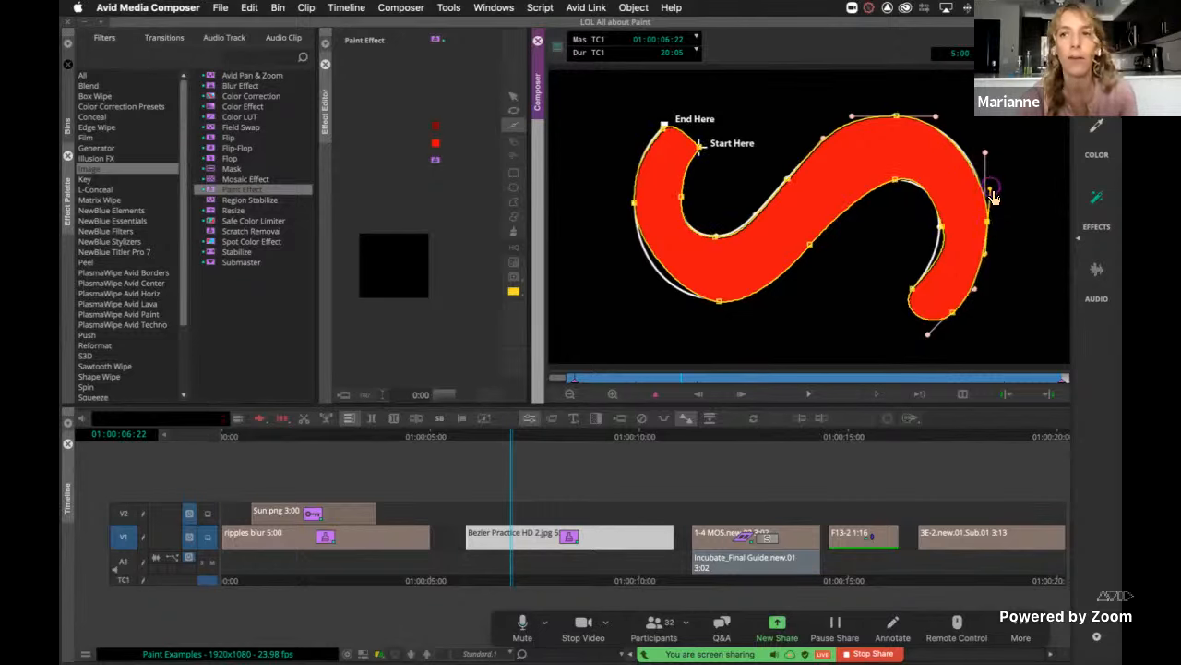
pyautogui.moveTo(989, 190)
pyautogui.mouseDown()
pyautogui.moveTo(986, 159)
pyautogui.moveTo(987, 171)
pyautogui.mouseUp()
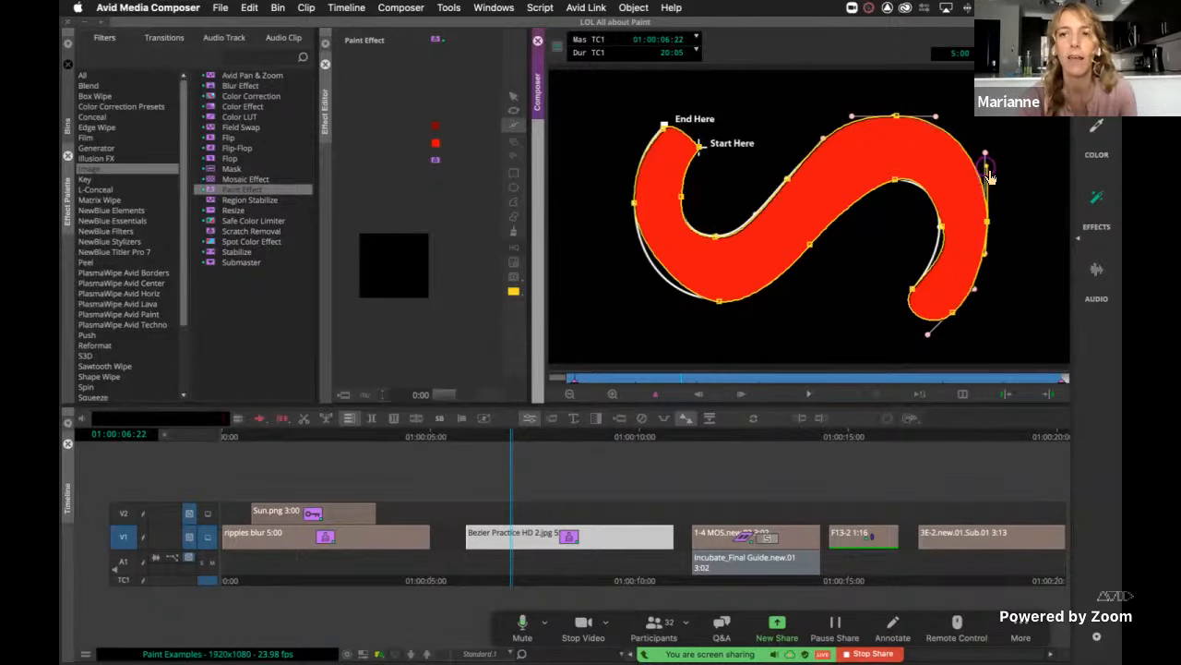
pyautogui.click(951, 311)
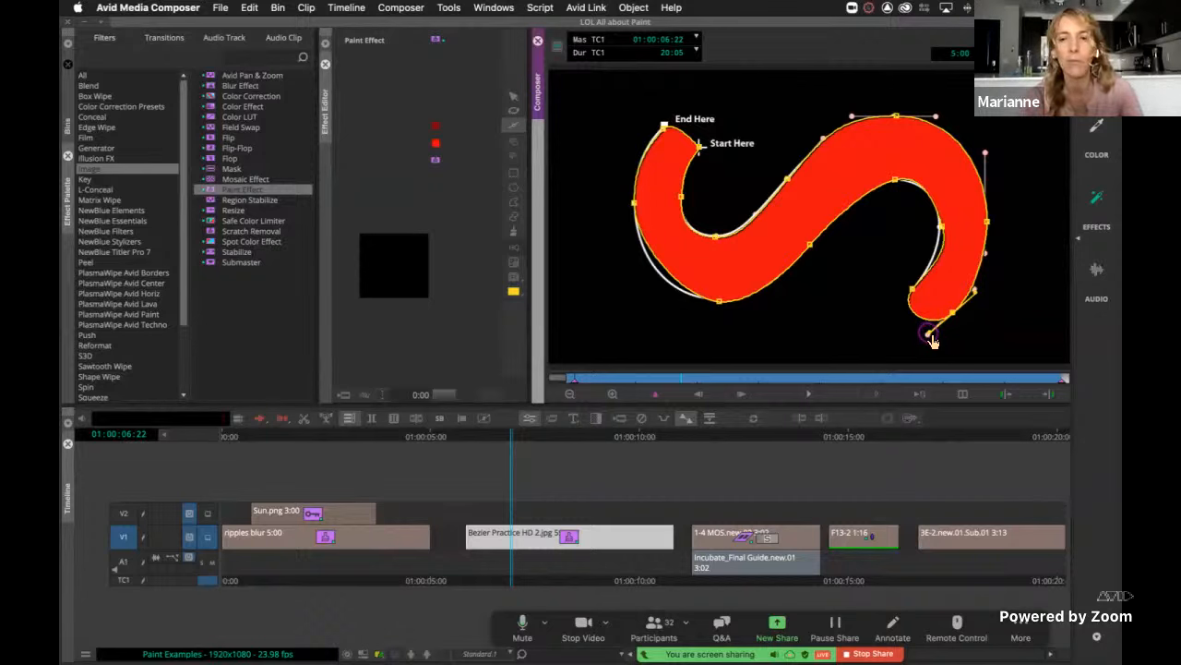
pyautogui.moveTo(930, 336); pyautogui.dragTo(936, 312)
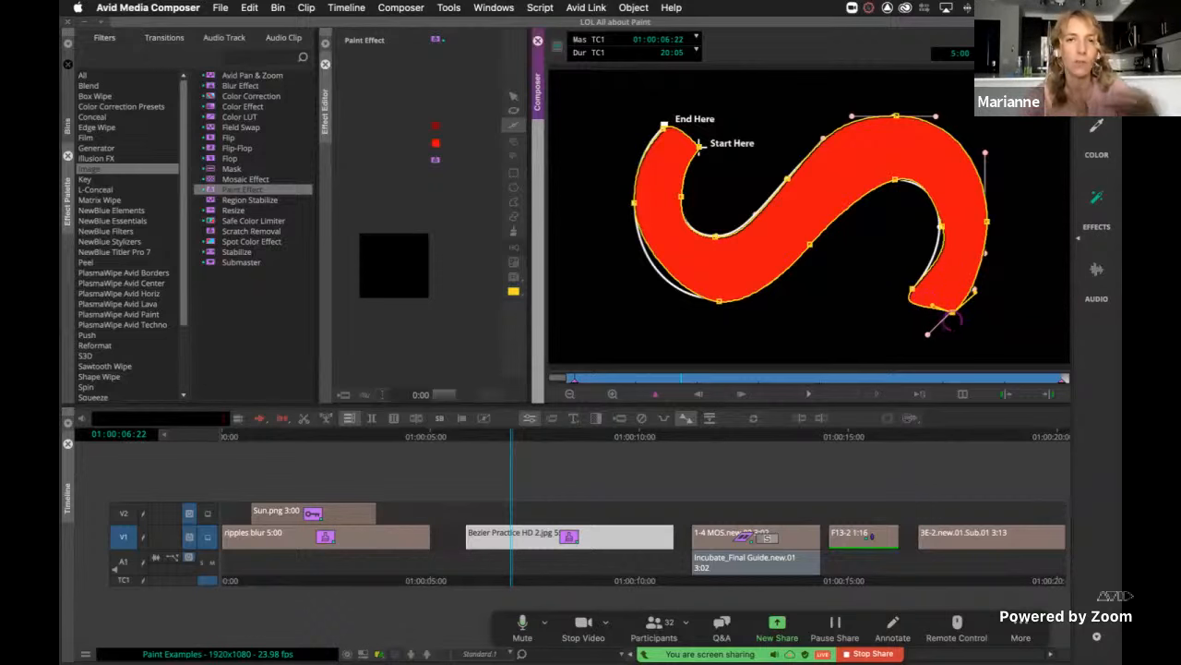
pyautogui.click(948, 262)
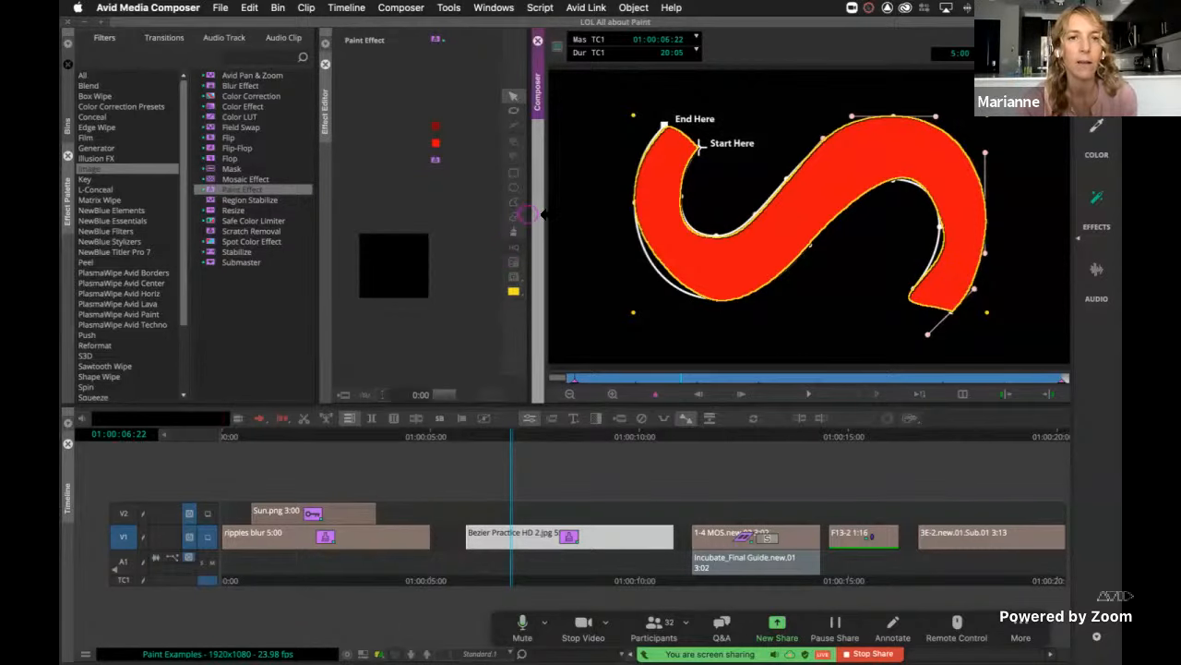
# Widen the Effect Editor to lower the S shape's opacity under Mode, and enlarge the Composer image again.
pyautogui.moveTo(536, 219); pyautogui.dragTo(693, 218)
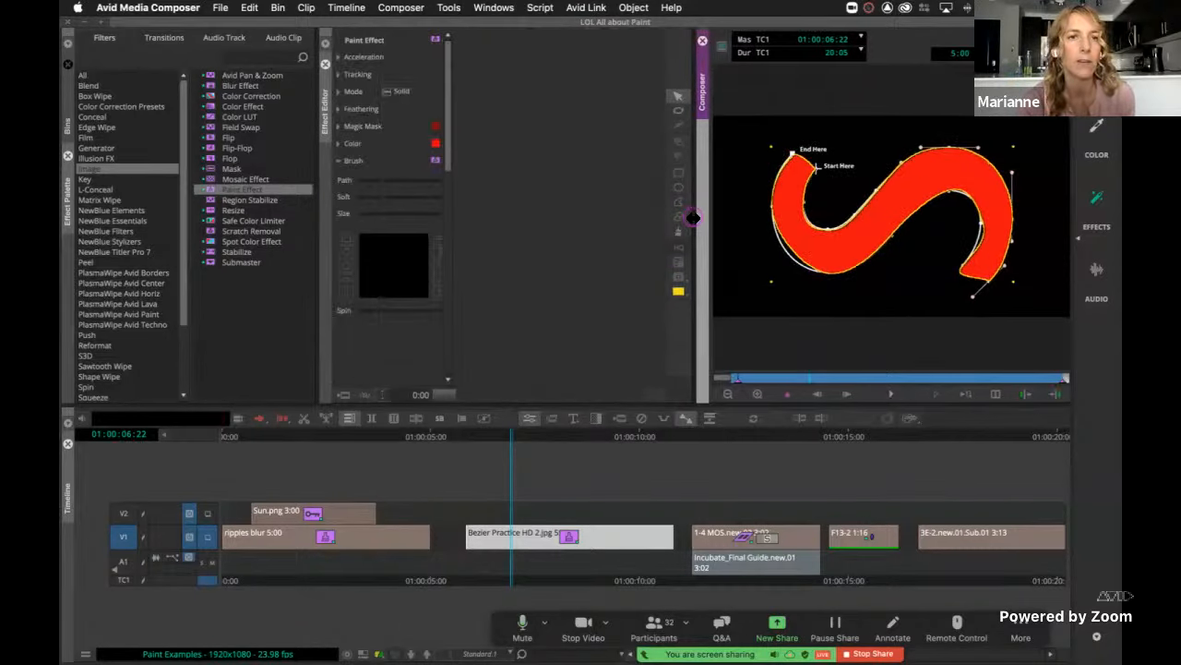
pyautogui.click(339, 91)
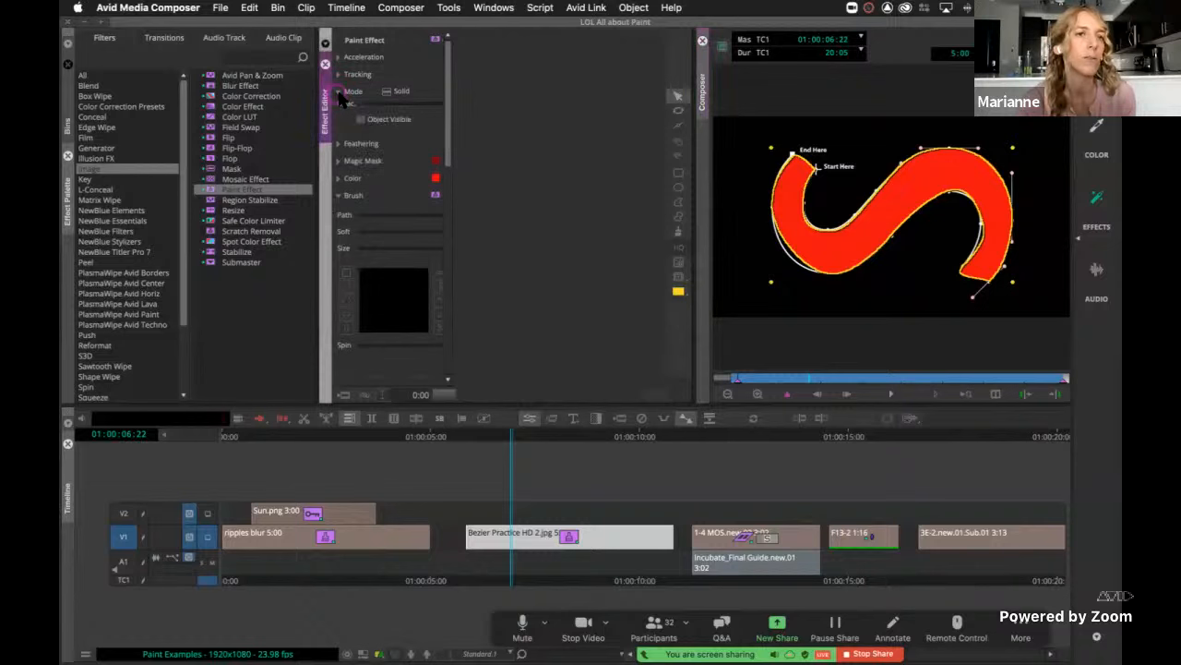
pyautogui.moveTo(693, 174); pyautogui.dragTo(706, 175)
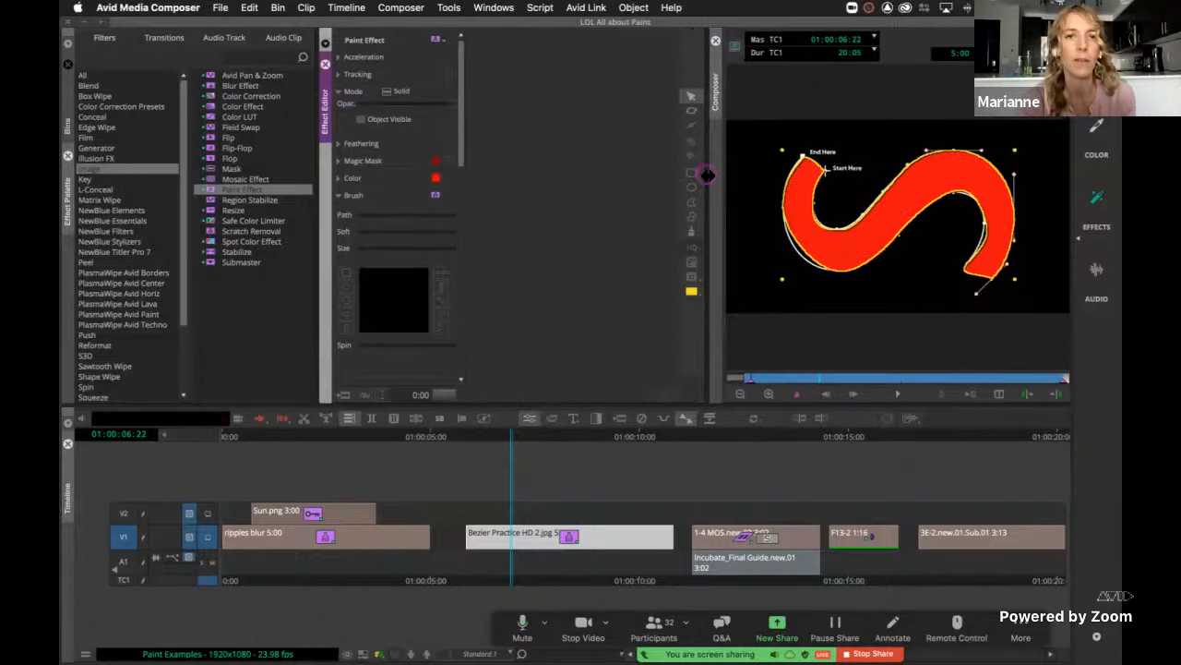
pyautogui.moveTo(433, 107); pyautogui.dragTo(399, 111)
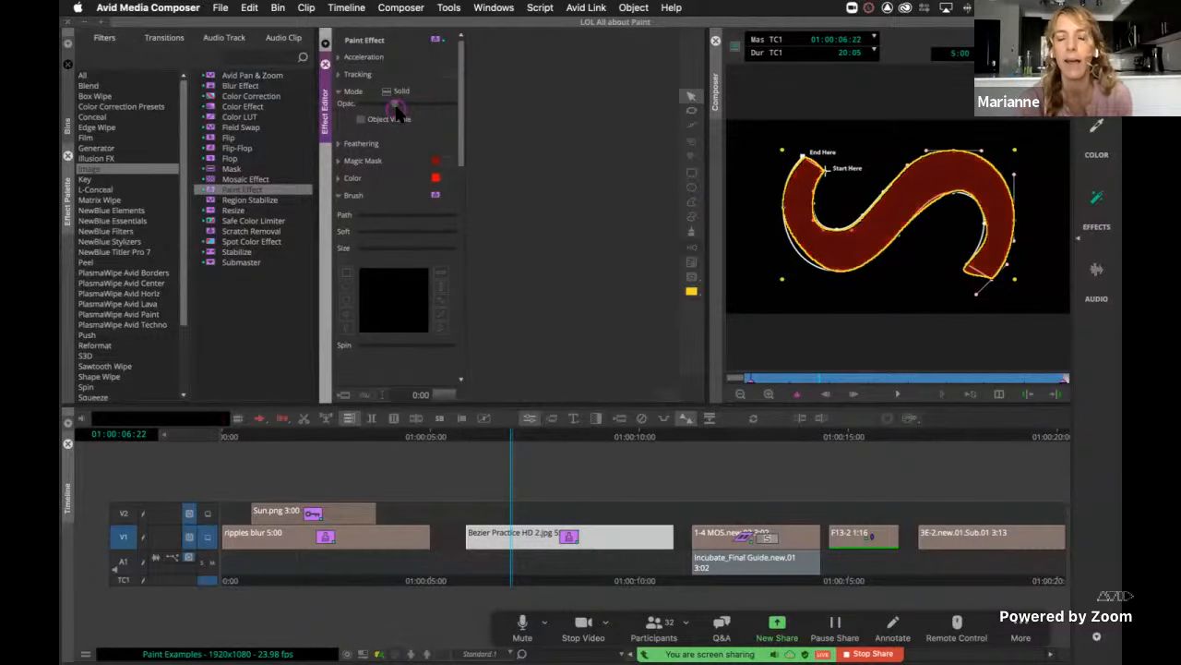
pyautogui.moveTo(713, 172); pyautogui.dragTo(487, 197)
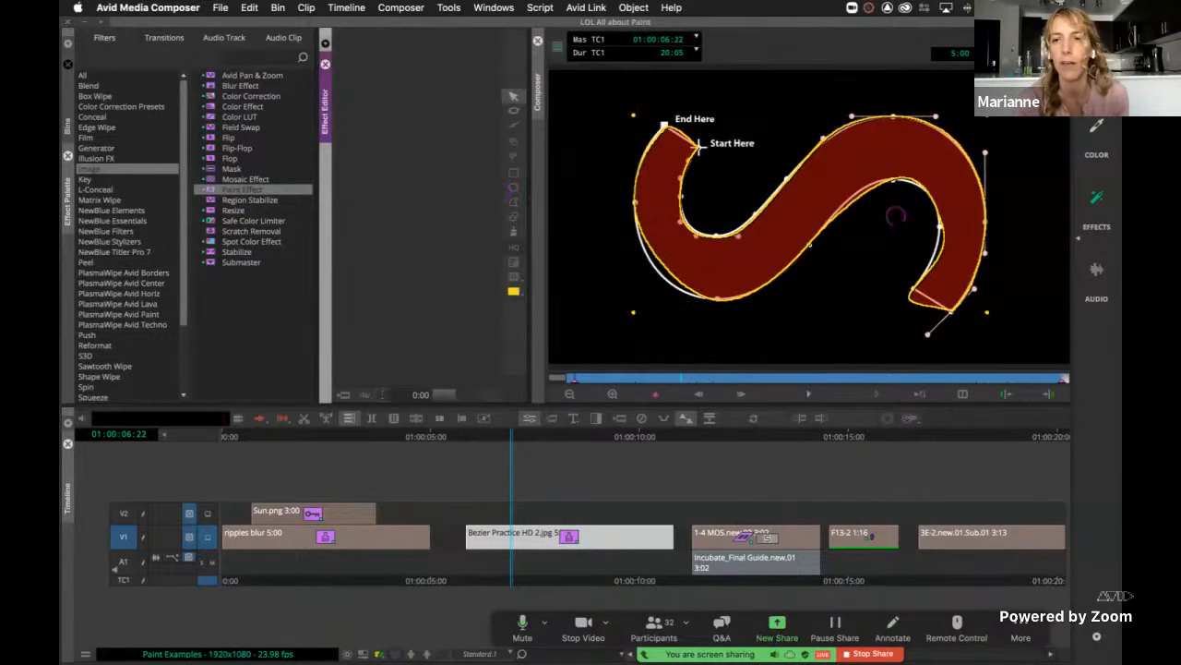
# Reshape the S's lower-right end, inner right curve and bottom point so its edges match the guide outline.
pyautogui.click(964, 224)
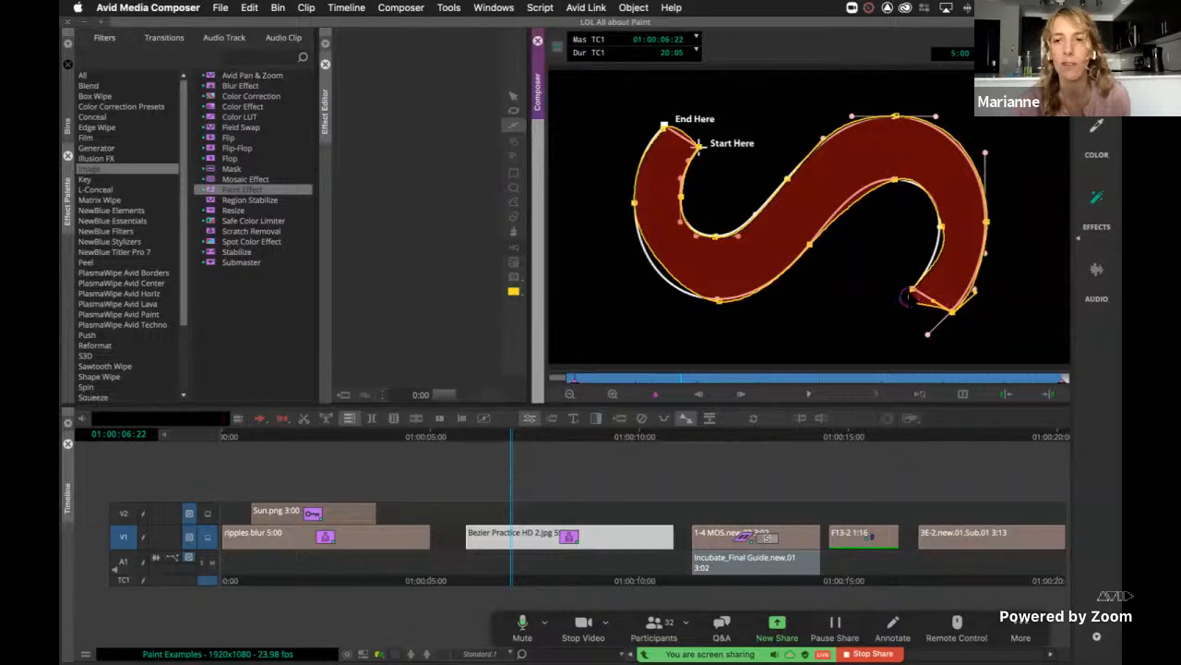
pyautogui.moveTo(912, 291); pyautogui.dragTo(938, 303)
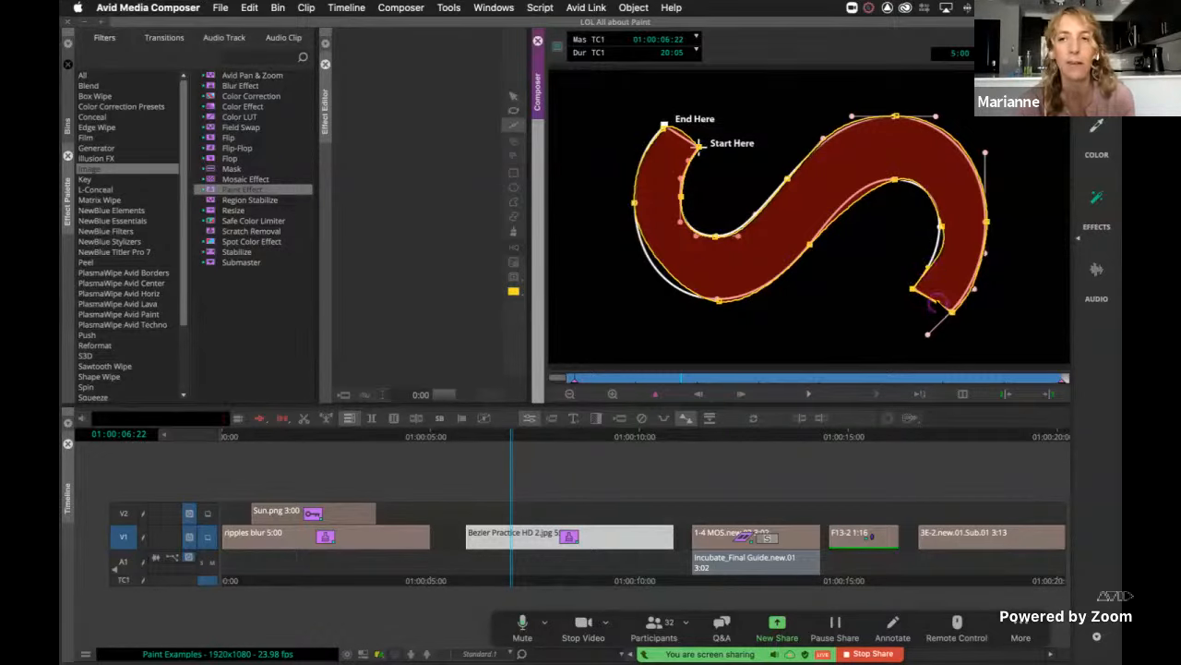
pyautogui.moveTo(941, 237); pyautogui.dragTo(884, 179)
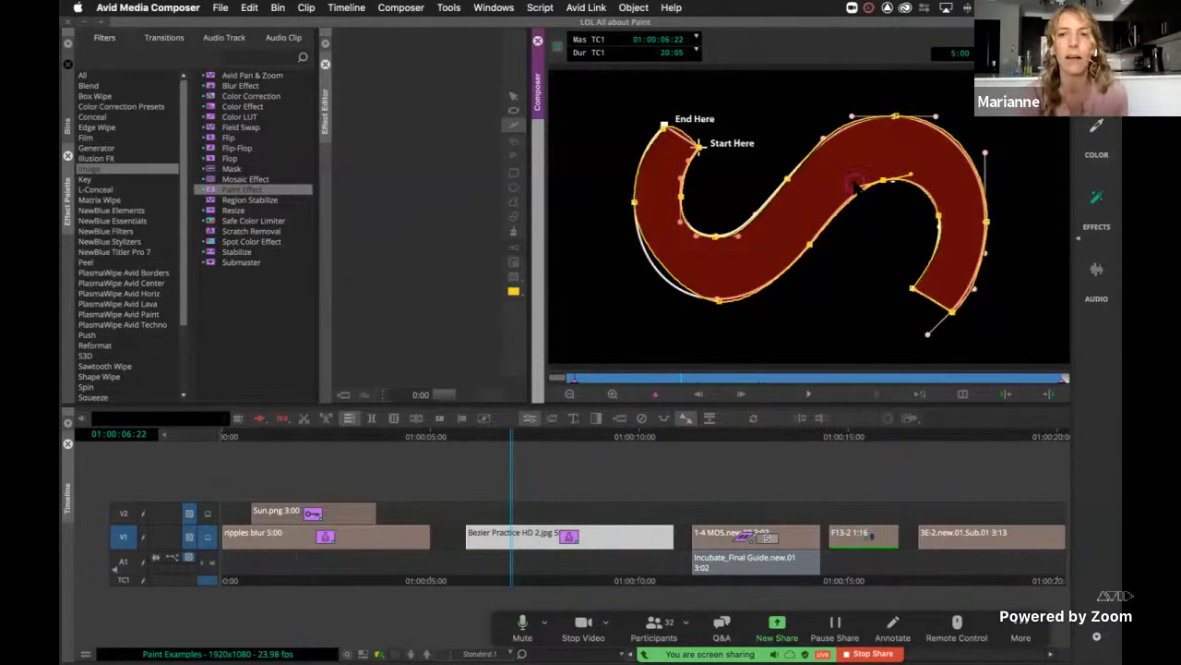
pyautogui.moveTo(860, 196)
pyautogui.mouseDown()
pyautogui.moveTo(876, 223)
pyautogui.moveTo(843, 206)
pyautogui.moveTo(861, 198)
pyautogui.mouseUp()
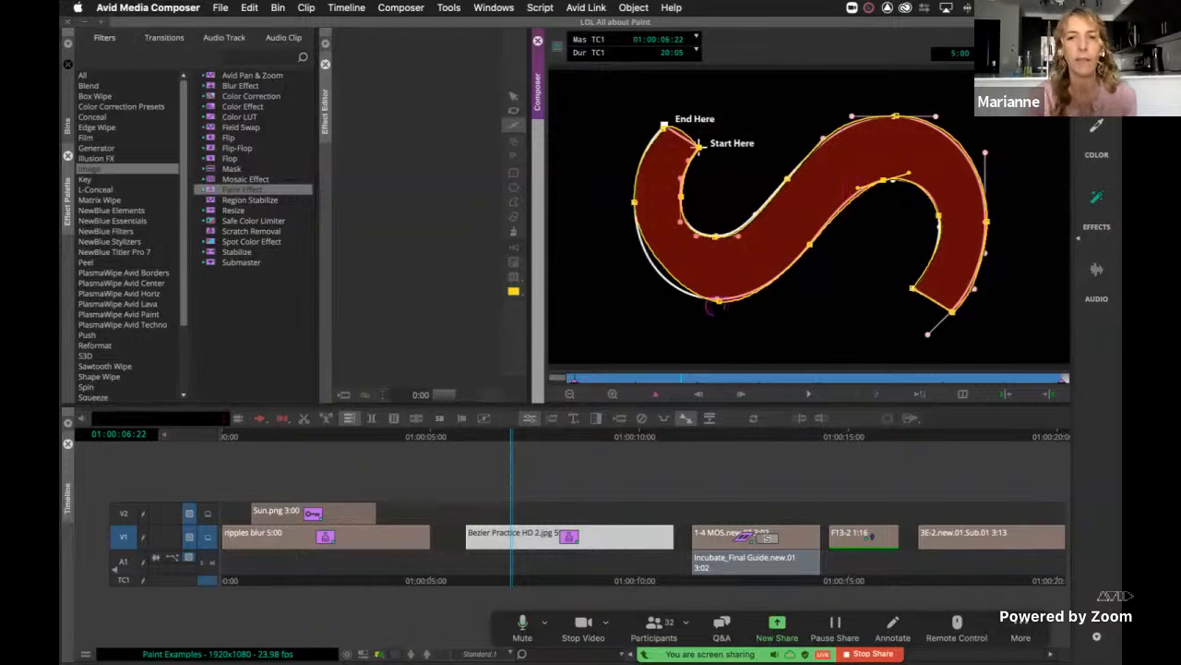
pyautogui.click(718, 300)
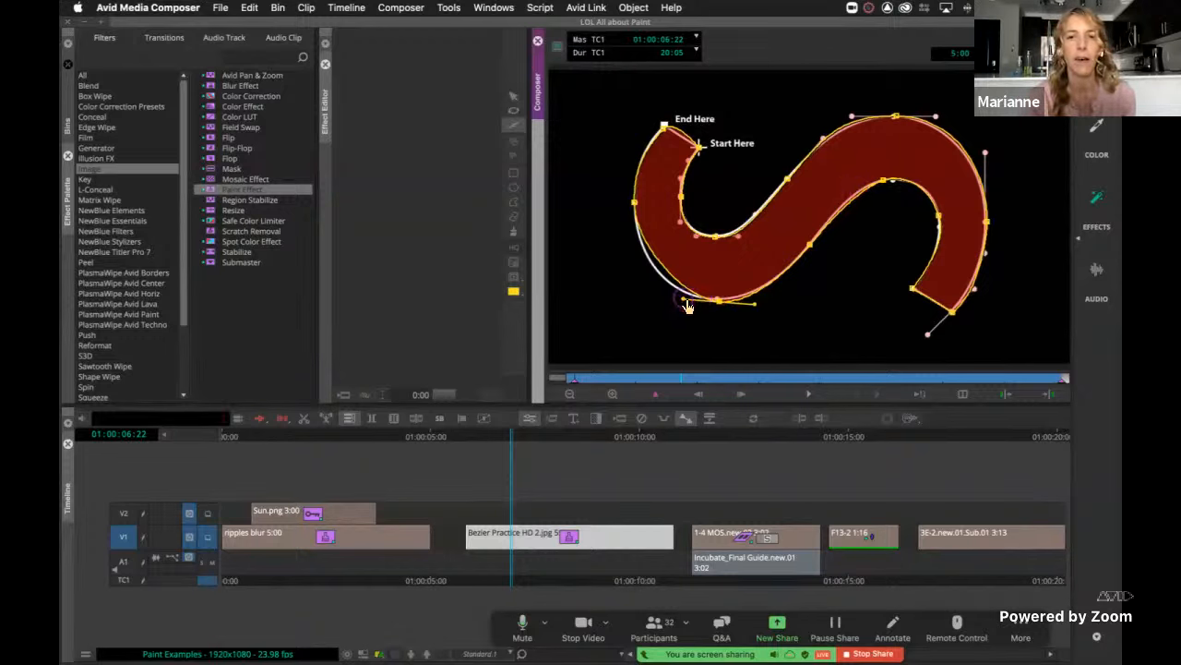
pyautogui.moveTo(684, 299); pyautogui.dragTo(709, 300)
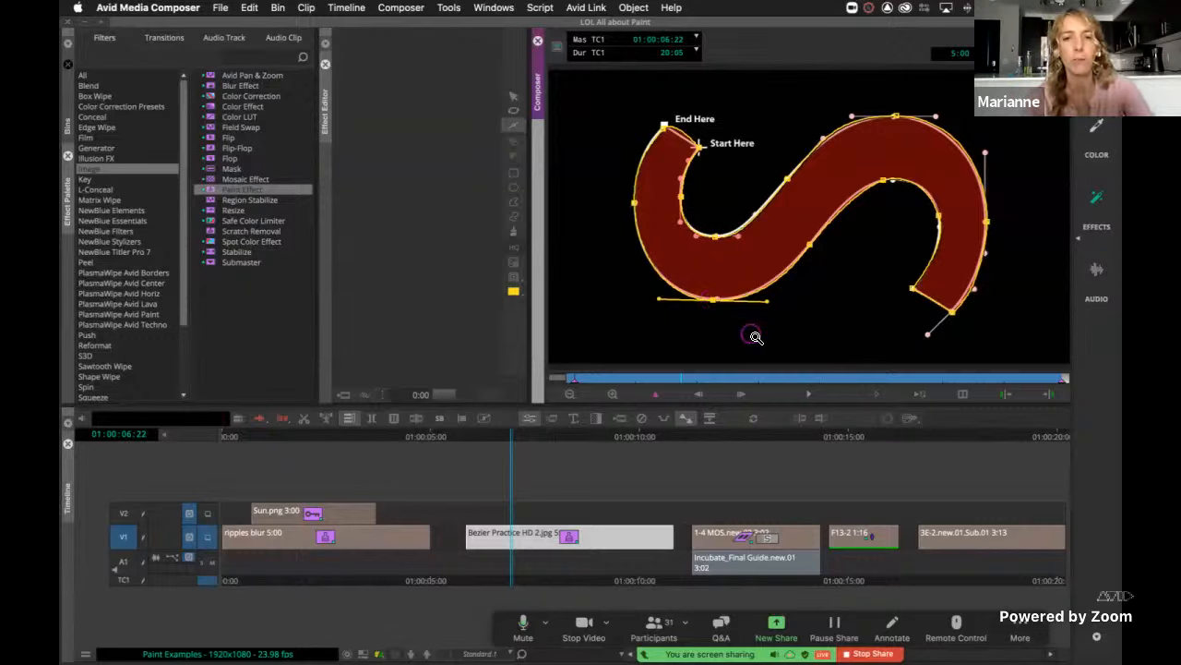
# Switch to Zoom, lower the speaker output volume to about 40 percent in the audio settings, and close the settings.
pyautogui.press('super+Tab')
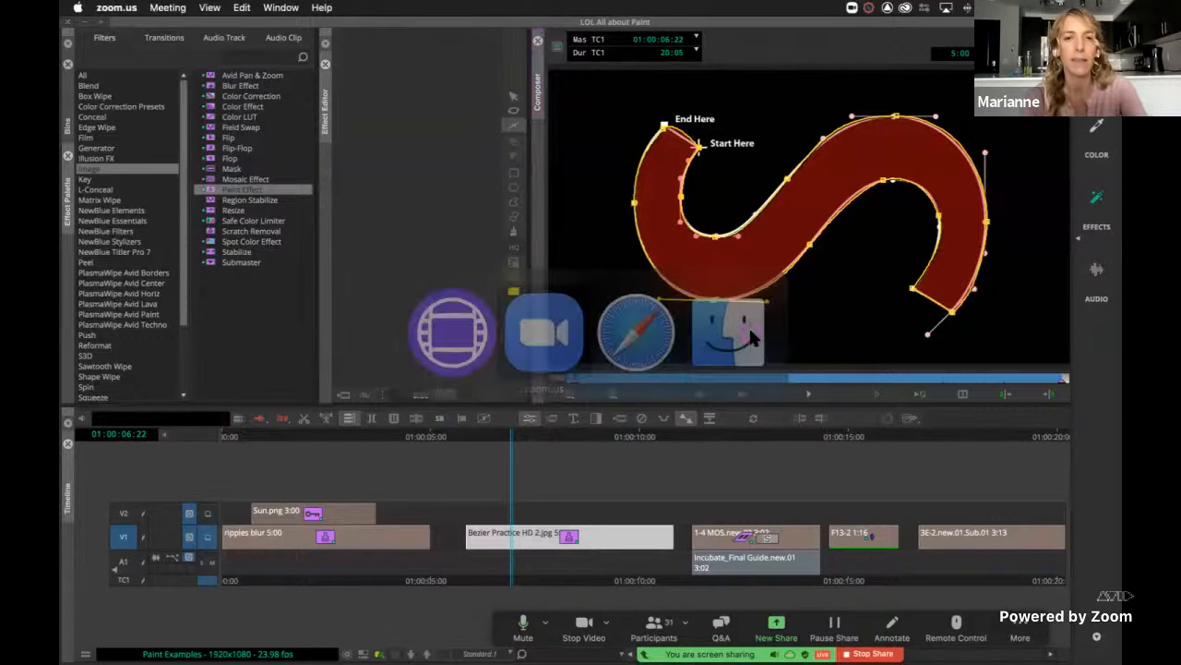
pyautogui.press('super+comma')
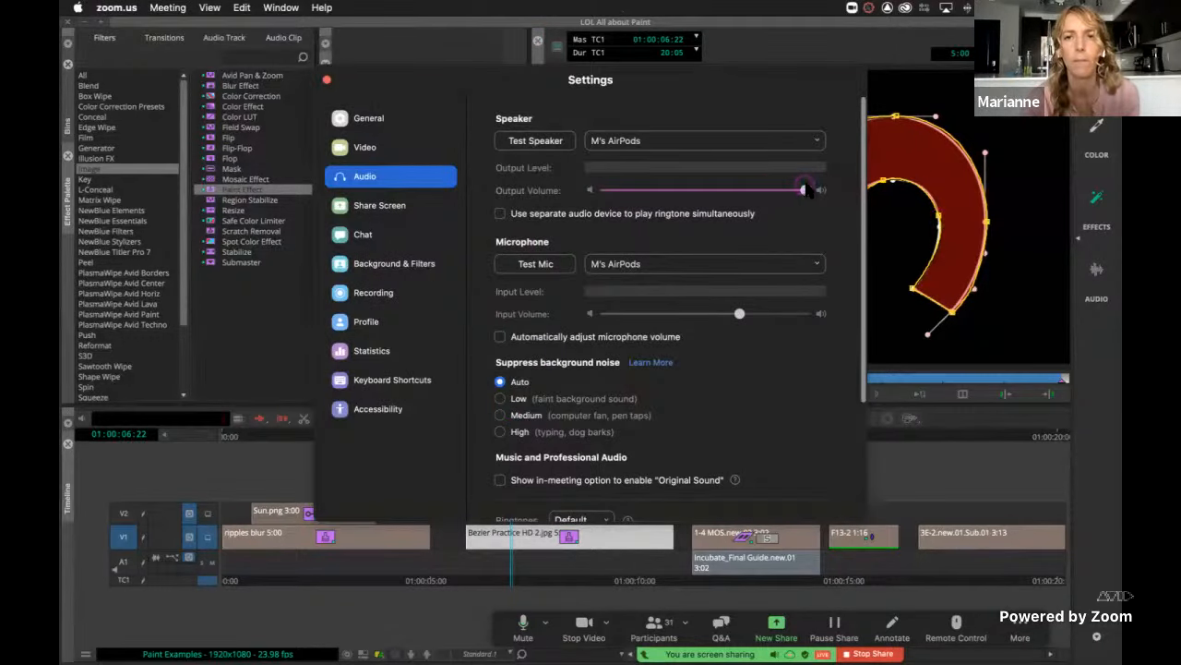
pyautogui.moveTo(803, 190); pyautogui.dragTo(686, 194)
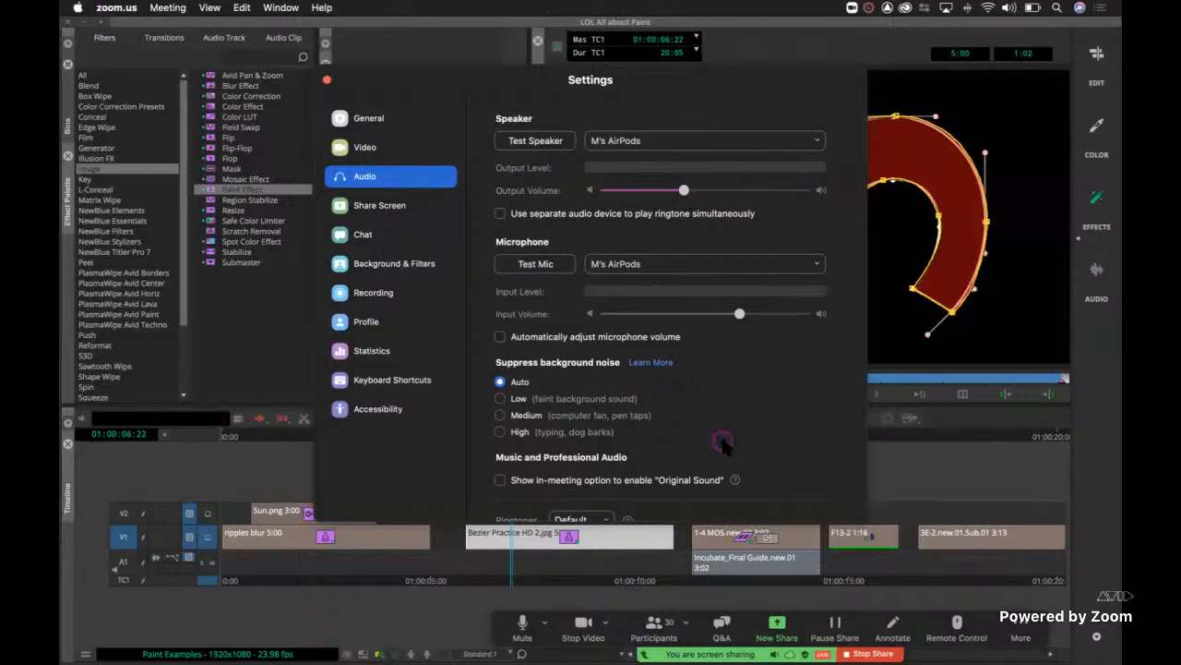
pyautogui.click(326, 80)
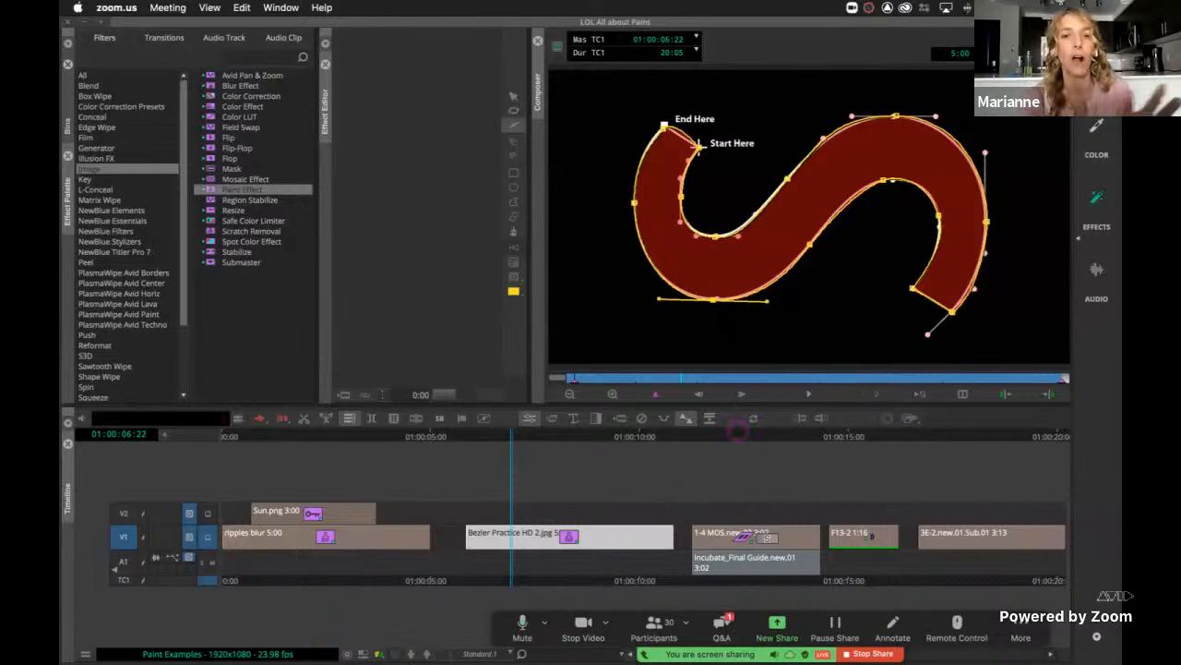
# Return to Avid Media Composer and move the S shape's bottom control point straight down below the guide outline.
pyautogui.click(725, 270)
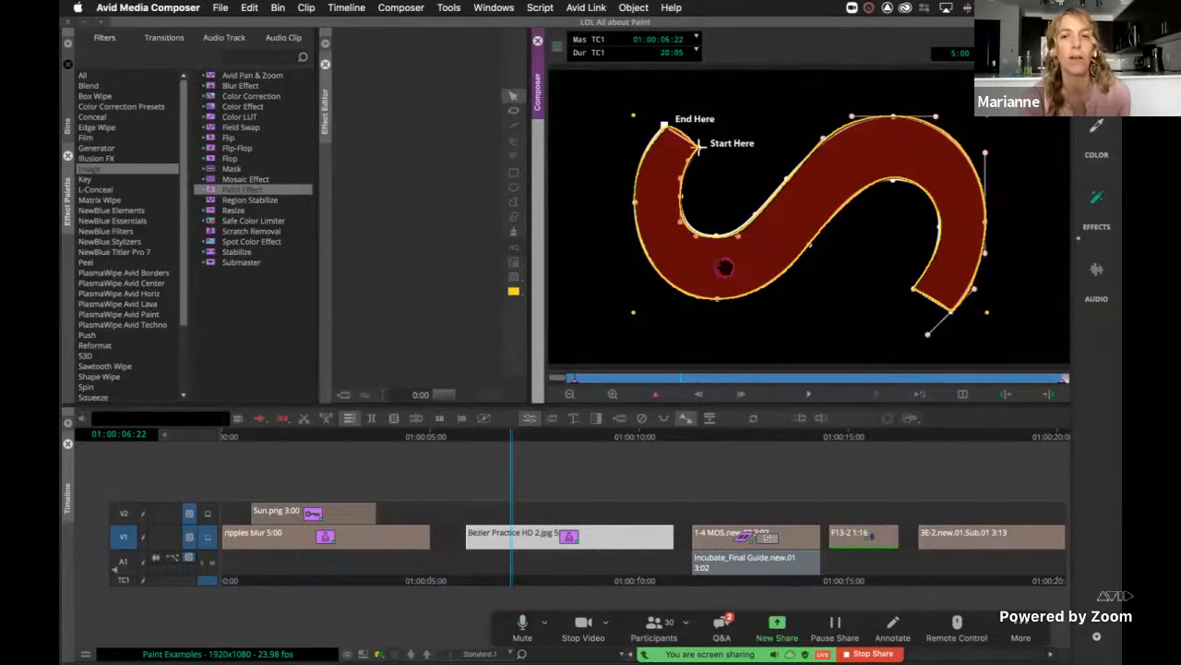
pyautogui.click(724, 267)
pyautogui.click(711, 297)
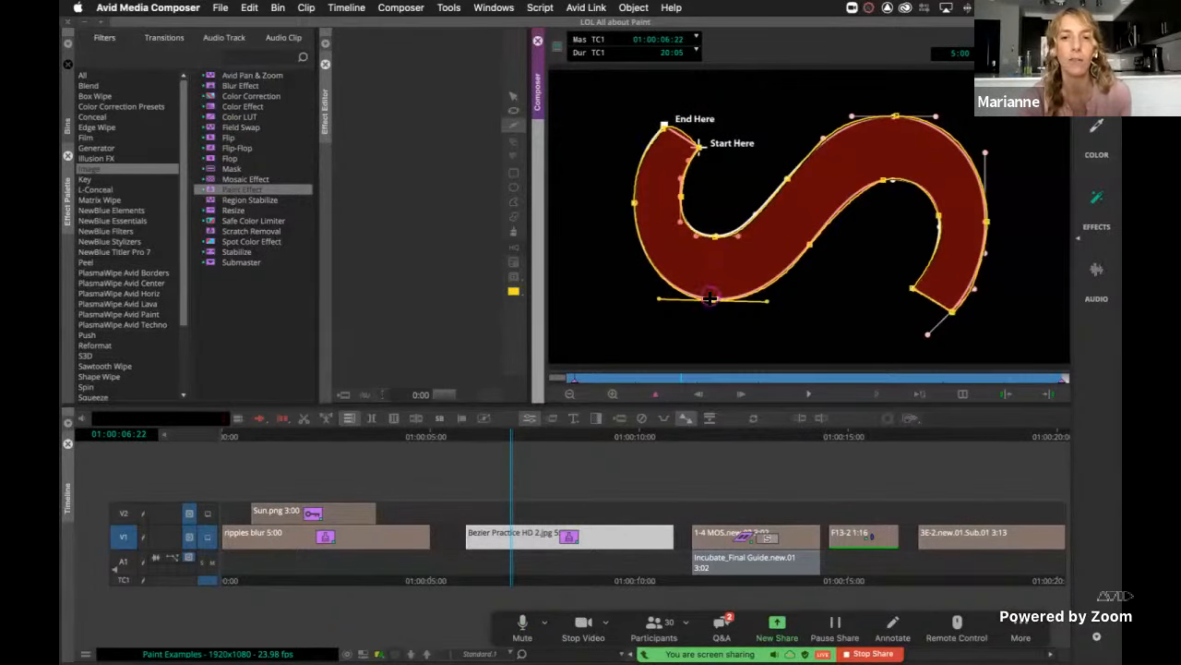
pyautogui.moveTo(711, 297); pyautogui.dragTo(710, 326)
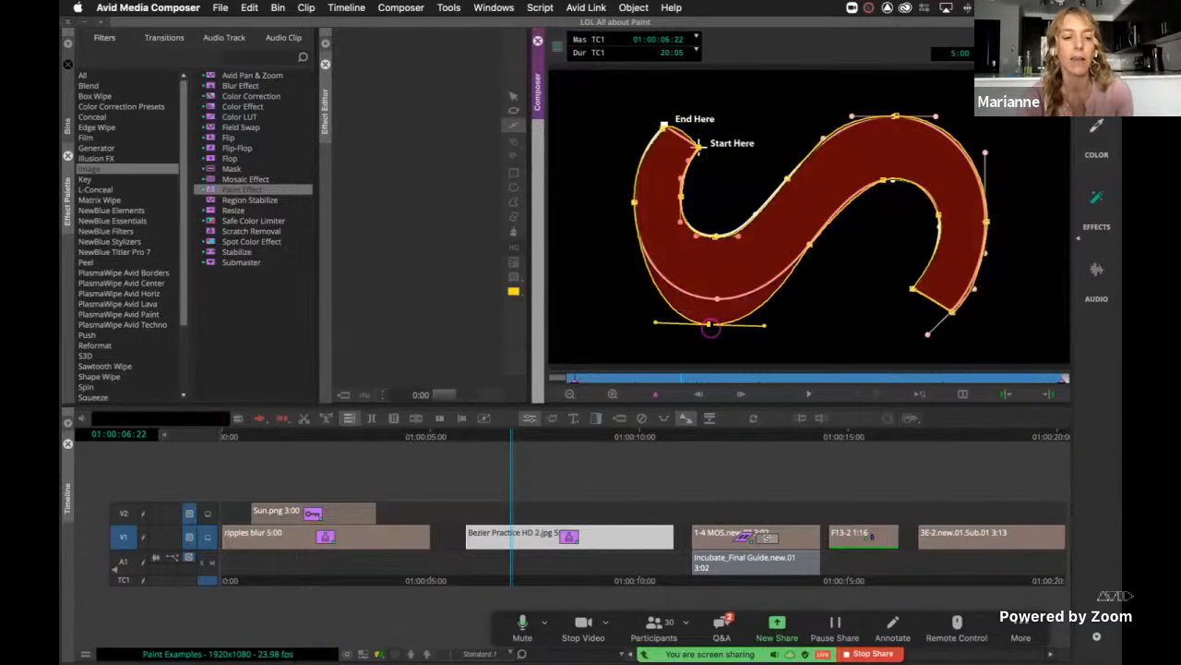
# Convert the S's bottom point to a sharp corner and pull new Bezier handles out to round it again.
pyautogui.keyDown('alt'); pyautogui.click(709, 325); pyautogui.keyUp('alt')
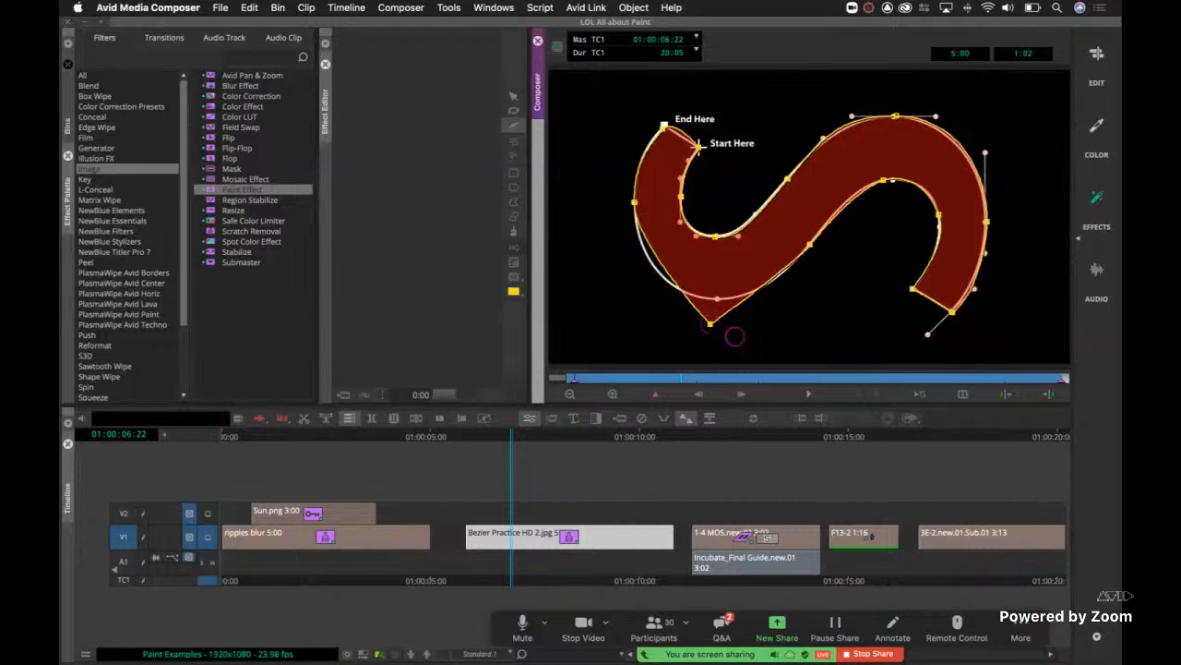
pyautogui.moveTo(708, 325); pyautogui.dragTo(783, 334)
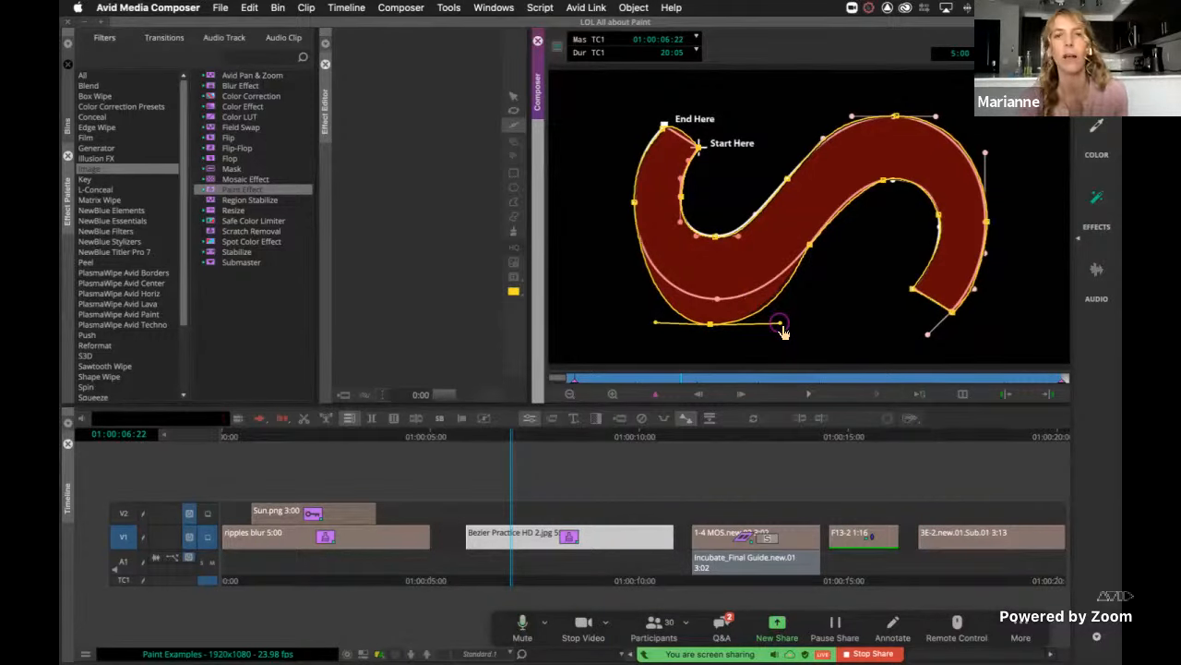